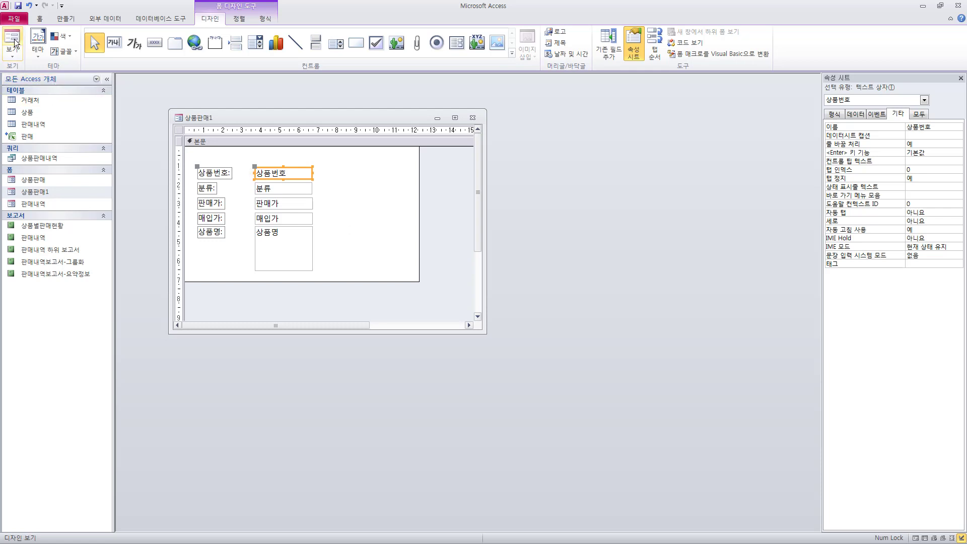
- Set the <Enter> 키 기능 property of the 상품명 text box to 필드에서 줄 바꿈
{"action": "left_click", "coordinate": [296, 247]}
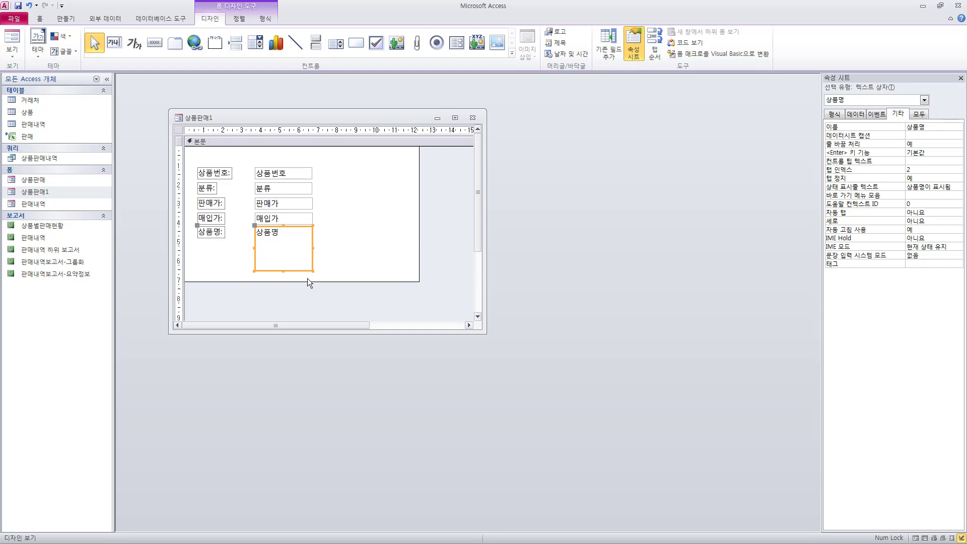
{"action": "left_click", "coordinate": [932, 153]}
{"action": "left_click", "coordinate": [959, 154]}
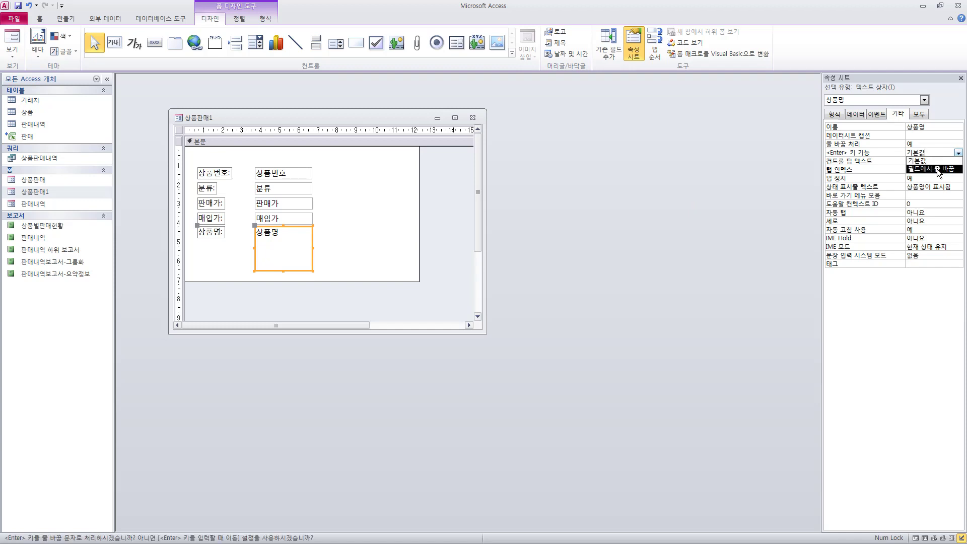
{"action": "left_click", "coordinate": [937, 168]}
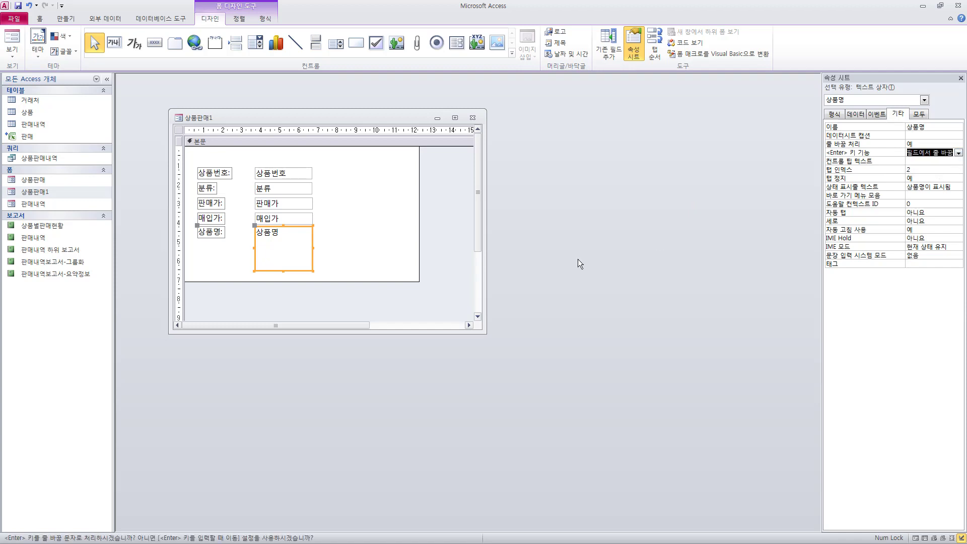
- Switch to Form view, try line breaks in the first record's 상품명 field, and return the cursor to its 상품번호 field
{"action": "left_click", "coordinate": [11, 38]}
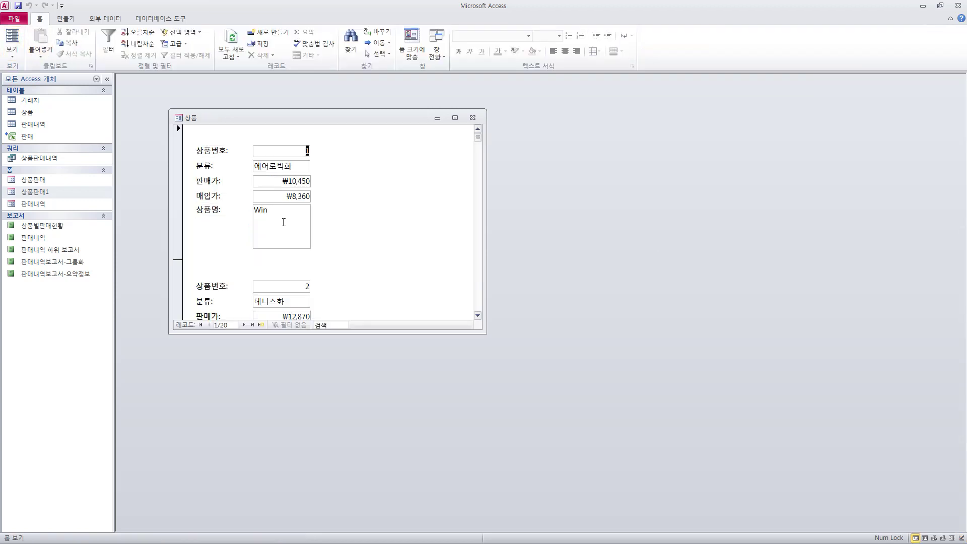
{"action": "left_click", "coordinate": [267, 211]}
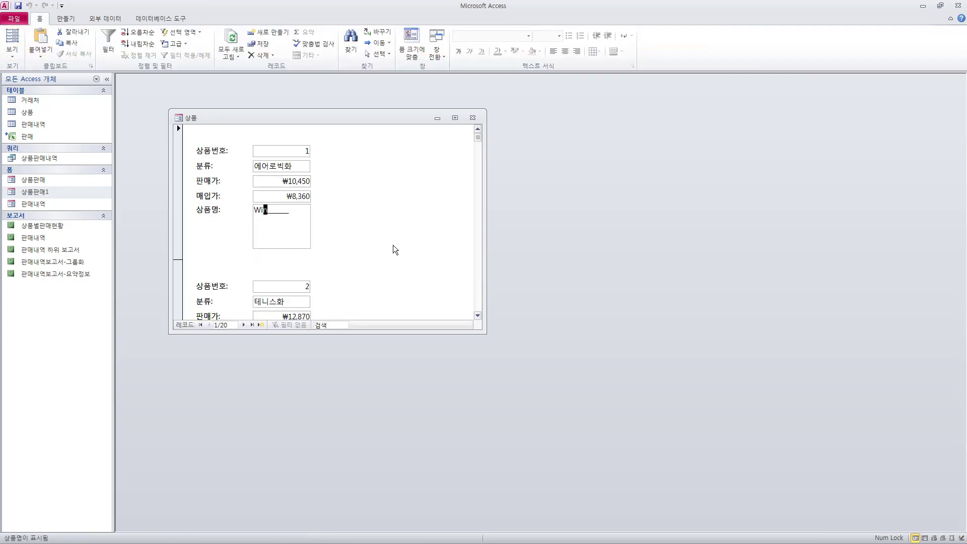
{"action": "key", "text": "Right"}
{"action": "key", "text": "ctrl+Return"}
{"action": "key", "text": "ctrl+Return"}
{"action": "left_click", "coordinate": [280, 150]}
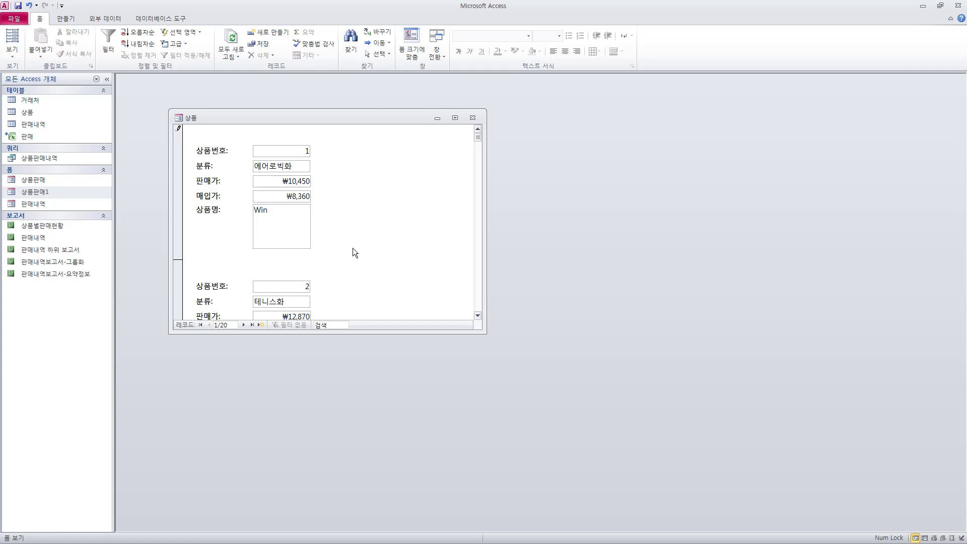
- Move through 분류 to the first record's 상품명 field and test line breaks there again
{"action": "key", "text": "Tab"}
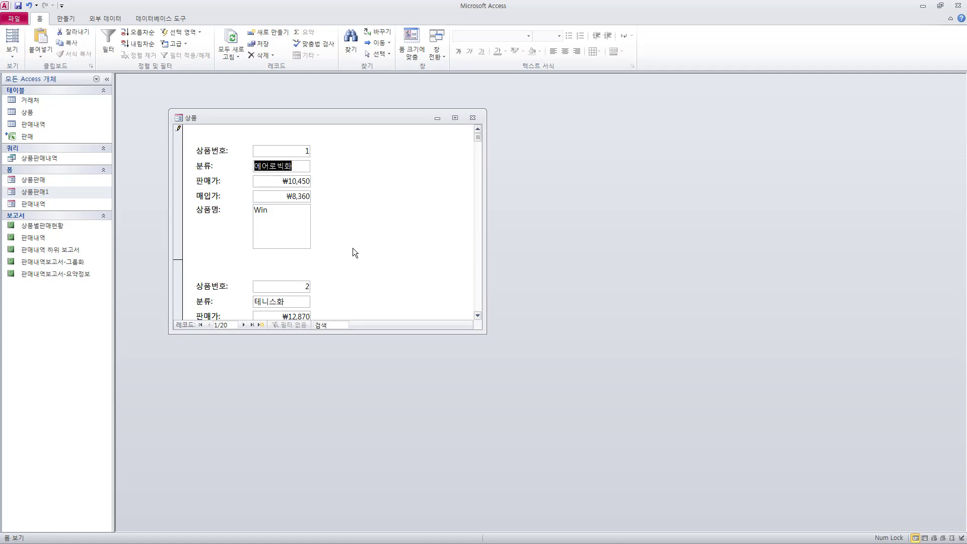
{"action": "key", "text": "Tab"}
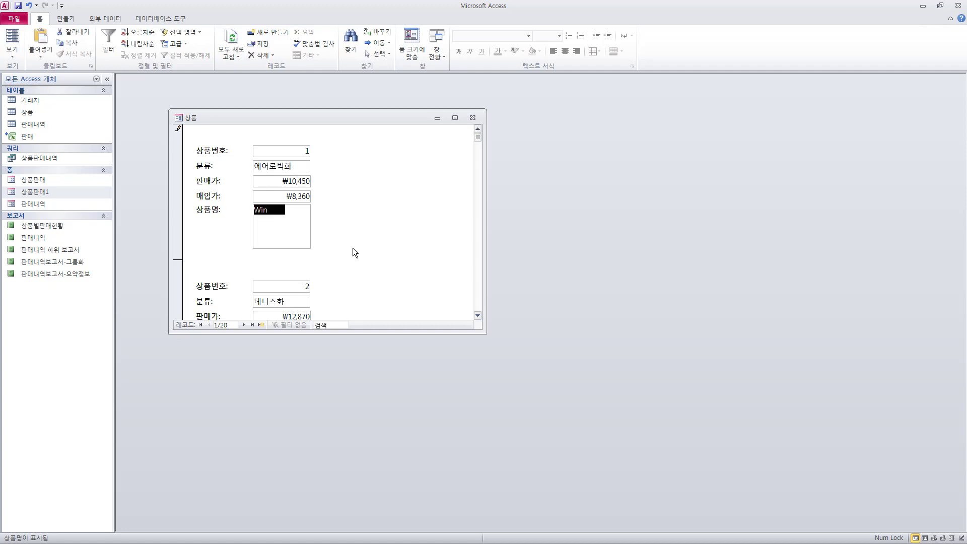
{"action": "left_click", "coordinate": [273, 211]}
{"action": "key", "text": "ctrl+Return"}
{"action": "key", "text": "ctrl+Return"}
- Return to Design view, select the 상품명 text box and examine its 상태 표시줄 텍스트 property
{"action": "left_click", "coordinate": [19, 56]}
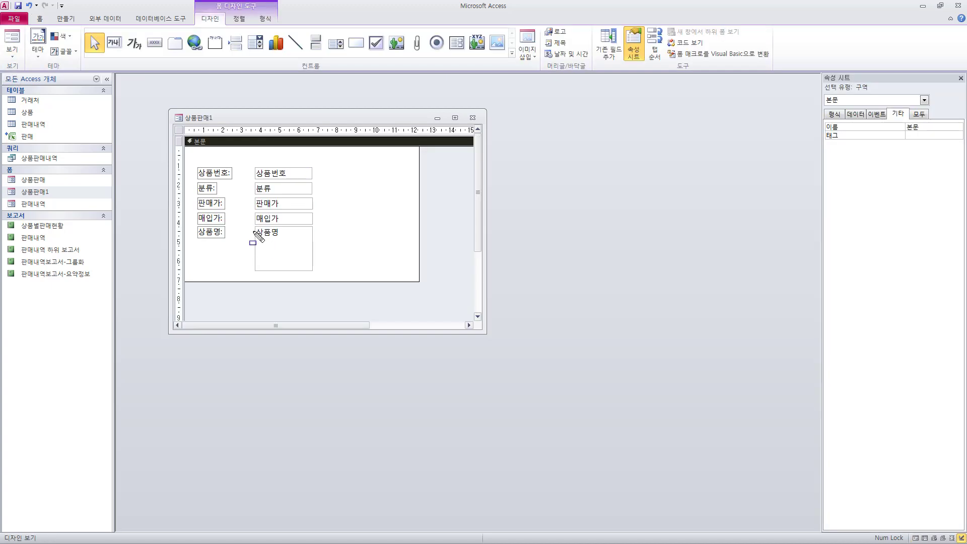
{"action": "left_click_drag", "start_coordinate": [251, 224], "coordinate": [314, 272]}
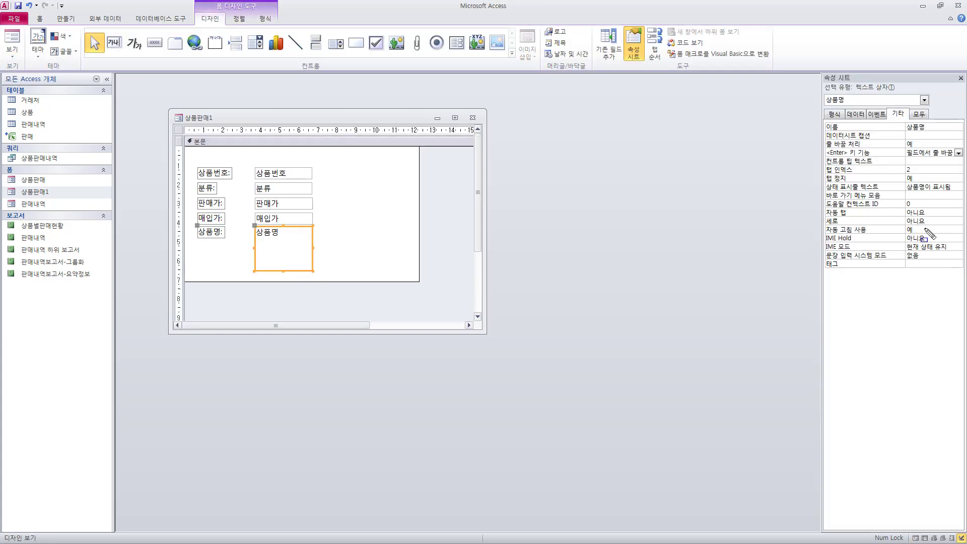
{"action": "left_click_drag", "start_coordinate": [824, 181], "coordinate": [956, 192]}
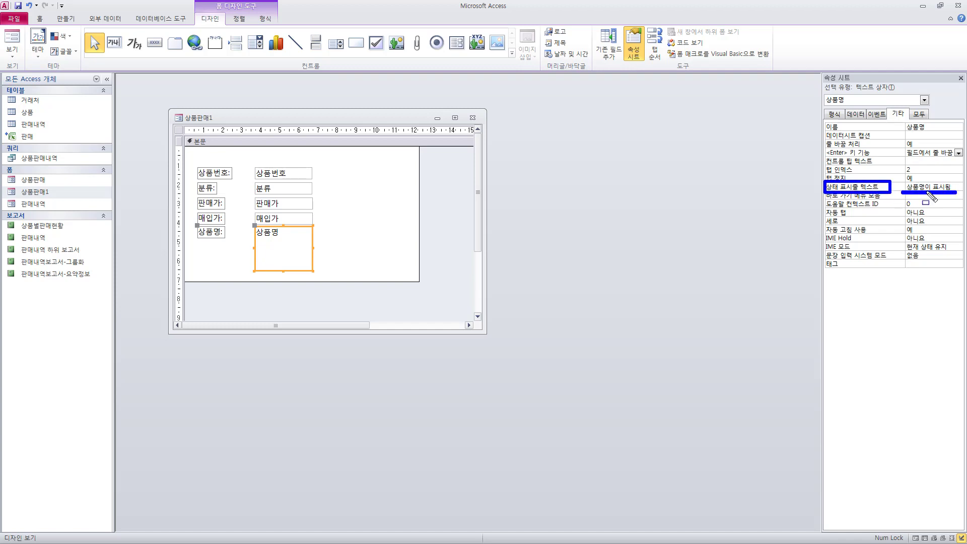
{"action": "key", "text": "Escape"}
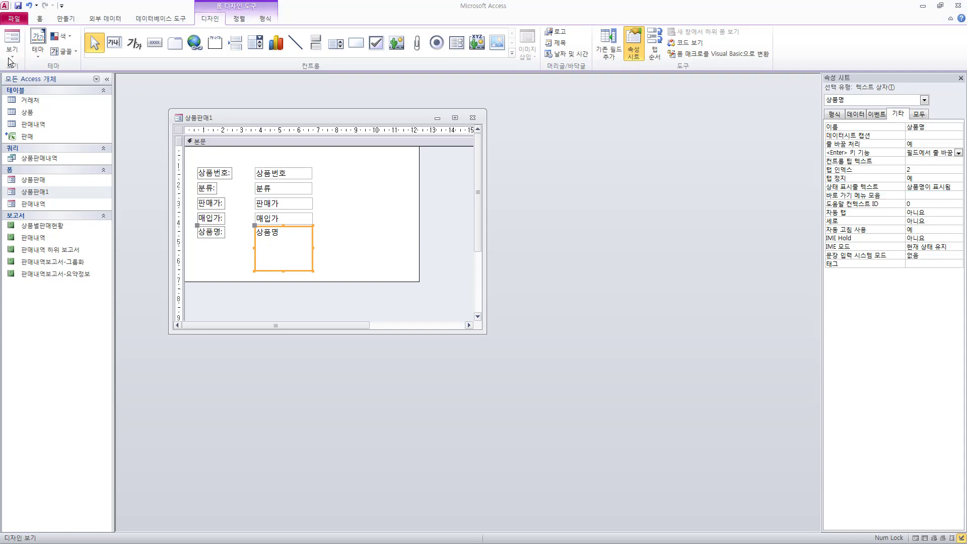
- Open the form in Form view and check the status bar text for the first record's 상품번호 and 판매가 fields
{"action": "left_click", "coordinate": [10, 43]}
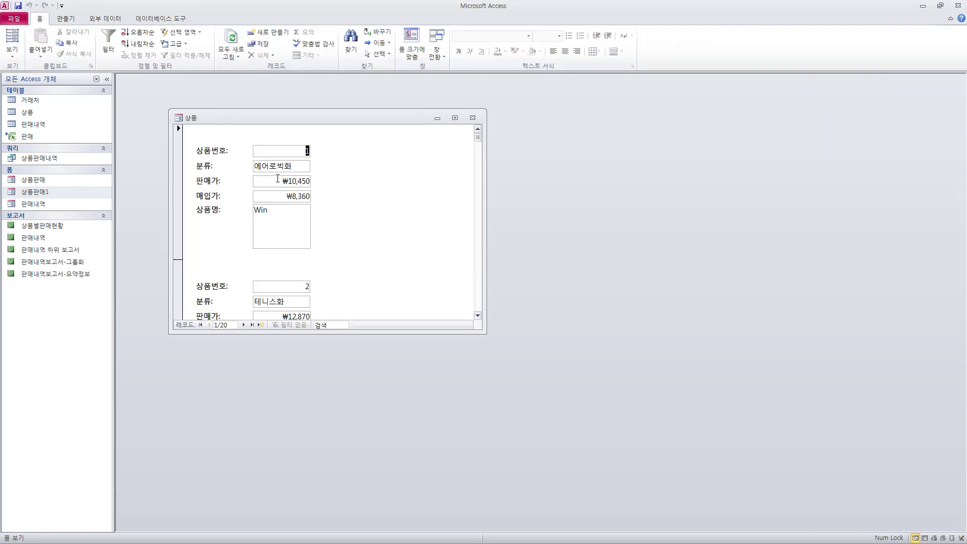
{"action": "mouse_move", "coordinate": [251, 142]}
{"action": "left_mouse_down"}
{"action": "mouse_move", "coordinate": [292, 159]}
{"action": "mouse_move", "coordinate": [334, 160]}
{"action": "left_mouse_up"}
{"action": "left_click_drag", "start_coordinate": [2, 530], "coordinate": [36, 543]}
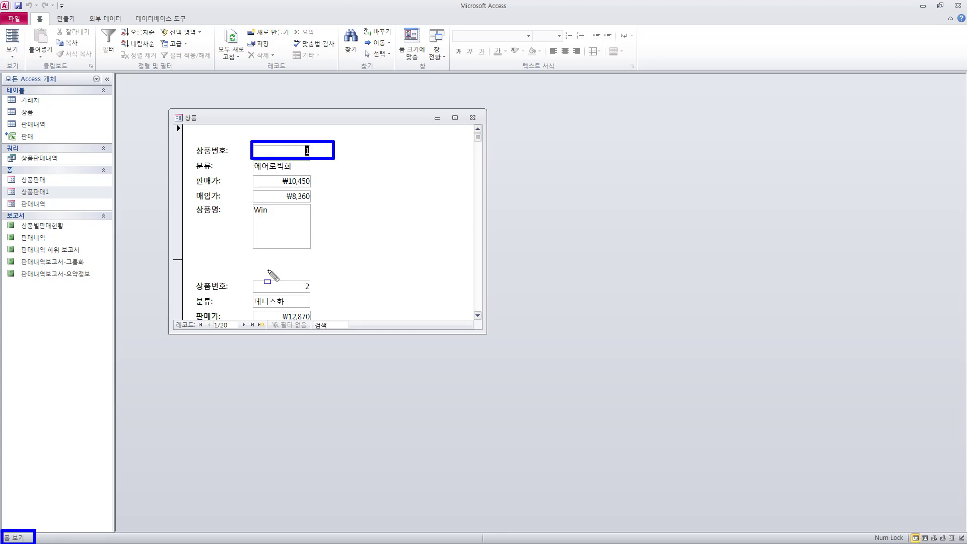
{"action": "key", "text": "Escape"}
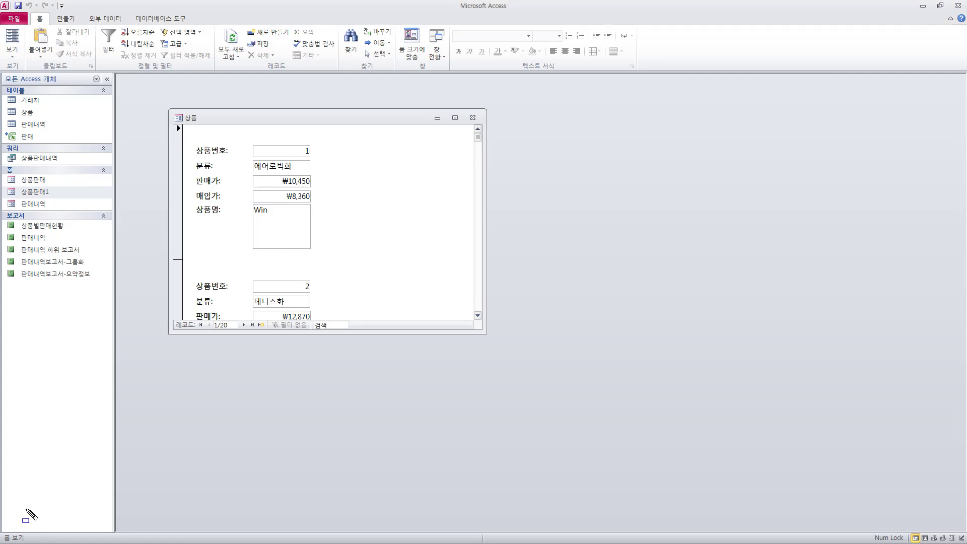
{"action": "left_click_drag", "start_coordinate": [2, 529], "coordinate": [31, 542]}
{"action": "key", "text": "Escape"}
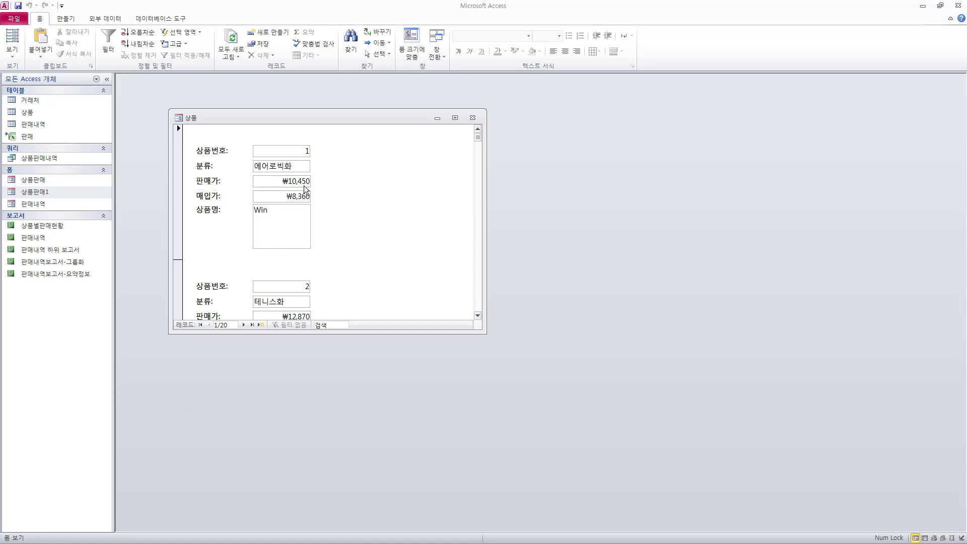
{"action": "key", "text": "ctrl+2"}
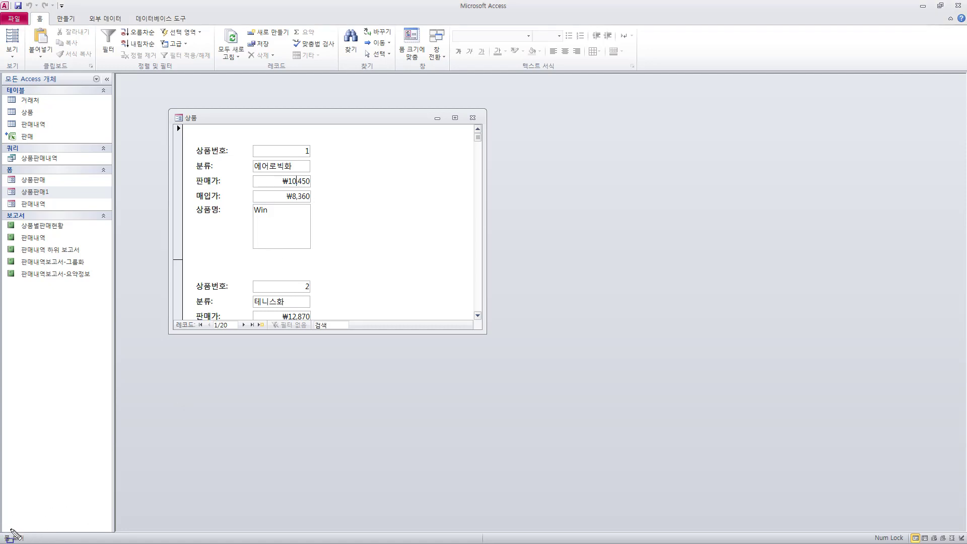
{"action": "left_click_drag", "start_coordinate": [3, 529], "coordinate": [37, 543]}
{"action": "key", "text": "Escape"}
- Place the cursor in the first record's 상품명 field and check its status bar text
{"action": "left_click", "coordinate": [282, 226]}
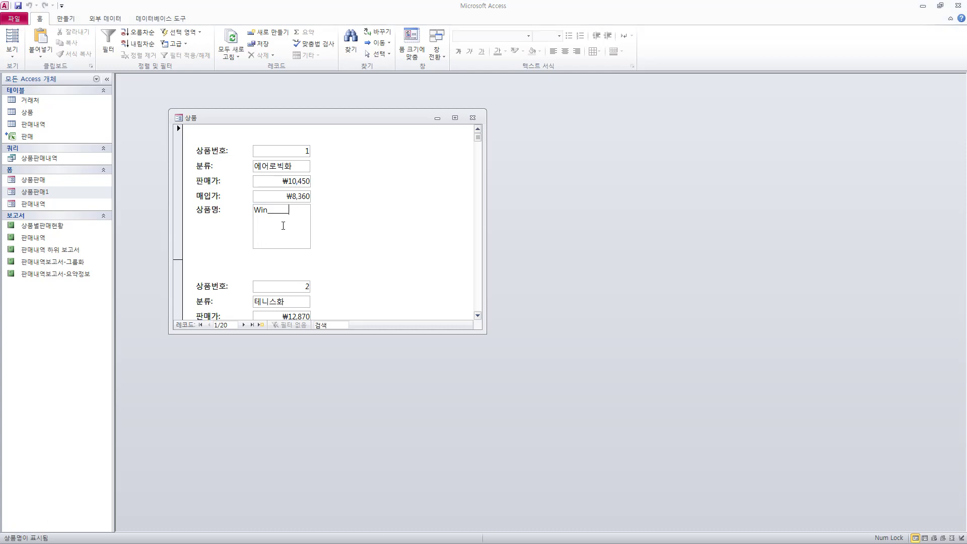
{"action": "key", "text": "ctrl+2"}
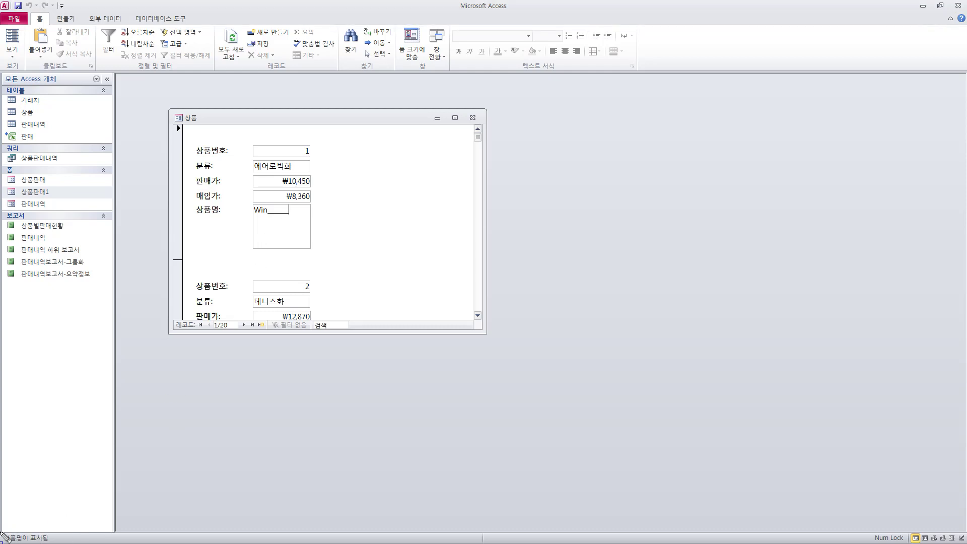
{"action": "mouse_move", "coordinate": [2, 529]}
{"action": "left_mouse_down"}
{"action": "mouse_move", "coordinate": [18, 543]}
{"action": "mouse_move", "coordinate": [55, 543]}
{"action": "left_mouse_up"}
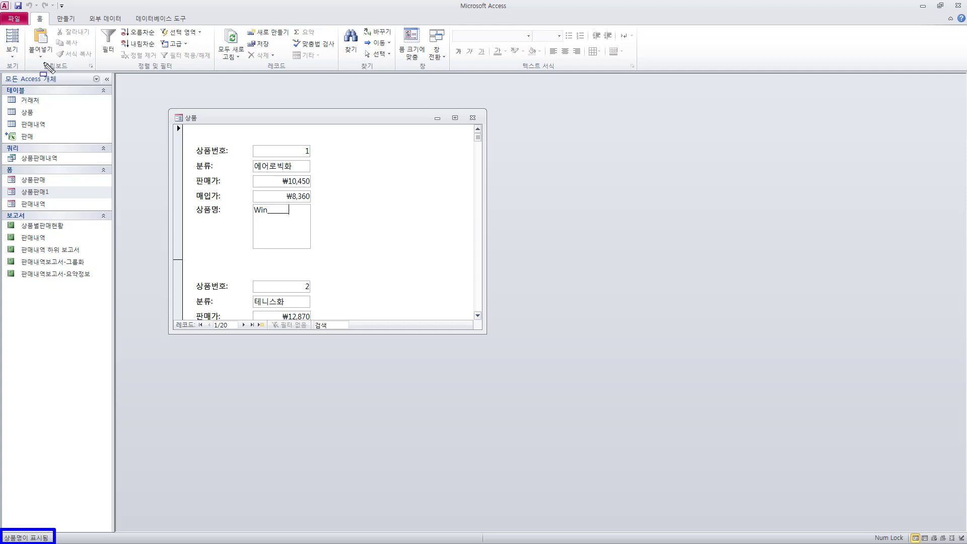
{"action": "key", "text": "Escape"}
- Go back to Design view and review the 상품명 text box's 상태 표시줄 텍스트 property
{"action": "left_click", "coordinate": [12, 53]}
{"action": "left_click", "coordinate": [88, 186]}
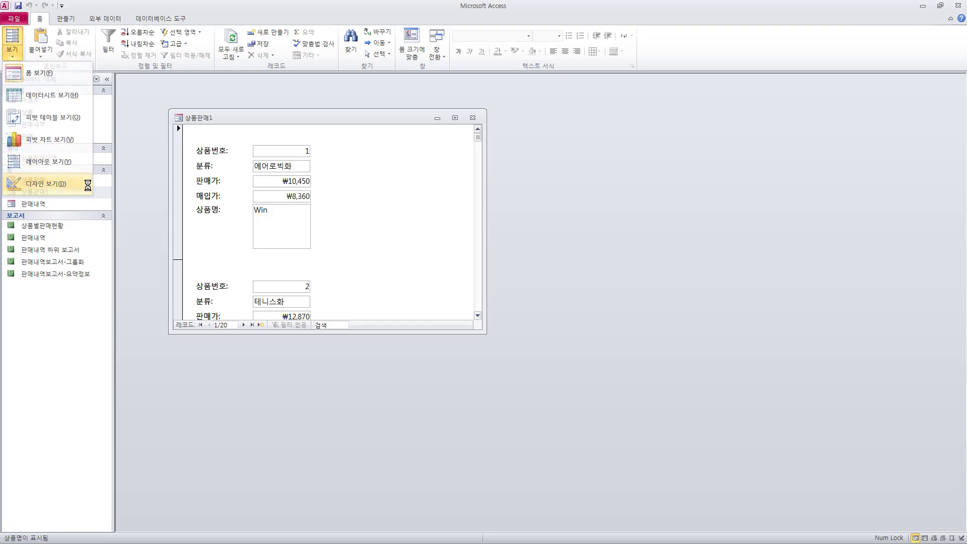
{"action": "left_click_drag", "start_coordinate": [823, 181], "coordinate": [957, 192]}
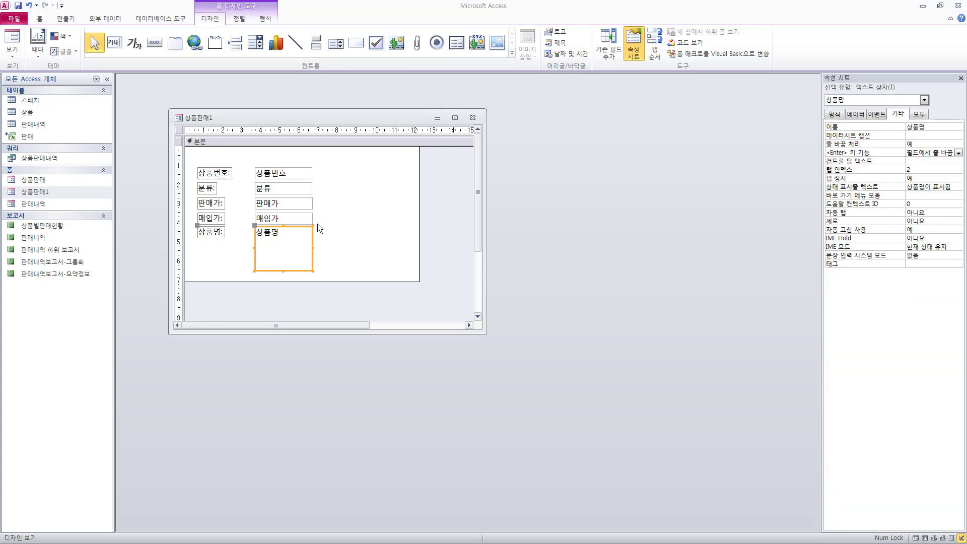
- Inspect the 컨트롤 팁 텍스트 property of the 판매가 text box and check its tooltip in Form view
{"action": "left_click", "coordinate": [284, 204]}
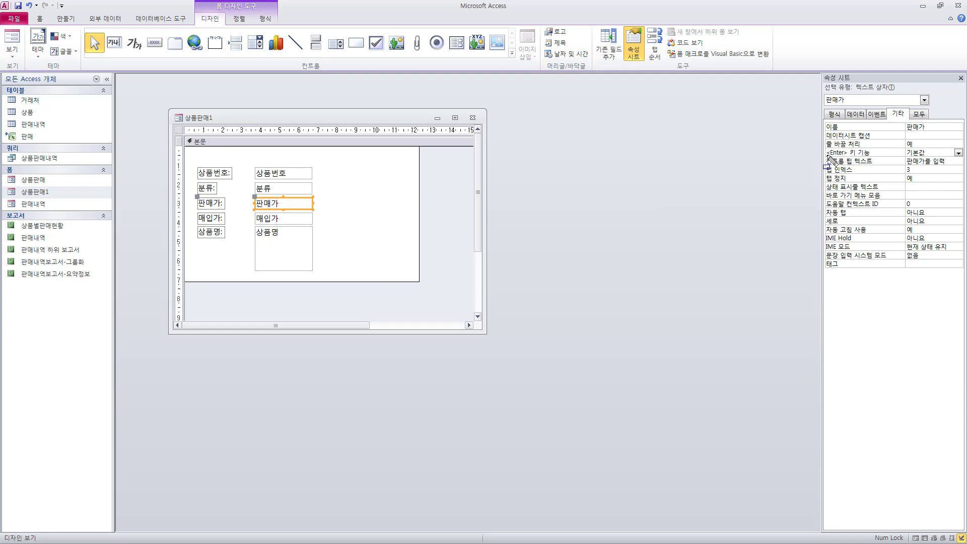
{"action": "mouse_move", "coordinate": [822, 152]}
{"action": "left_mouse_down"}
{"action": "mouse_move", "coordinate": [840, 166]}
{"action": "mouse_move", "coordinate": [950, 165]}
{"action": "left_mouse_up"}
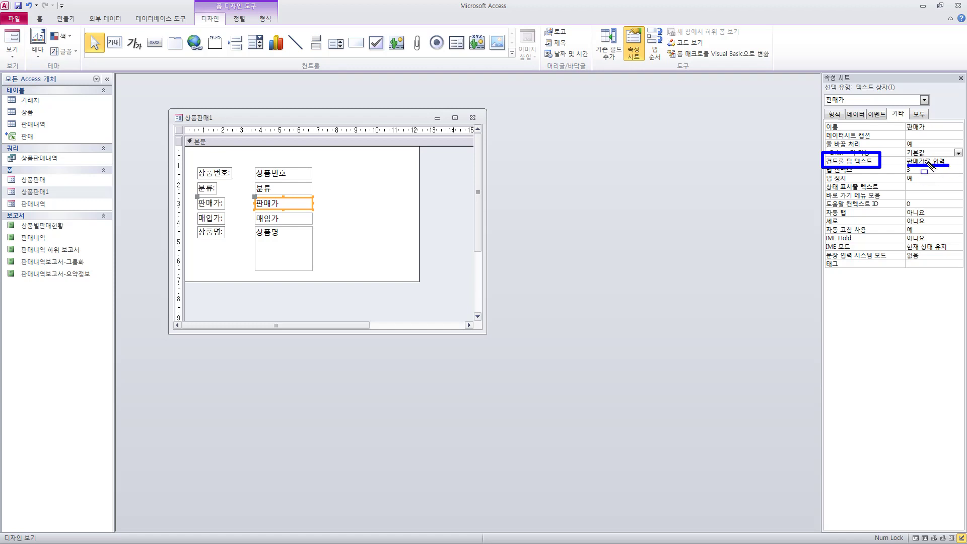
{"action": "key", "text": "Escape"}
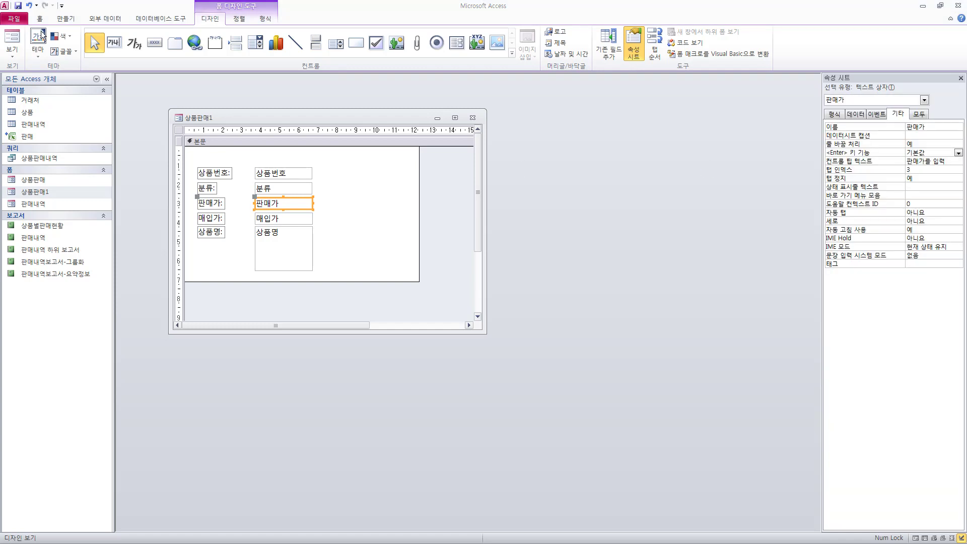
{"action": "left_click", "coordinate": [12, 40]}
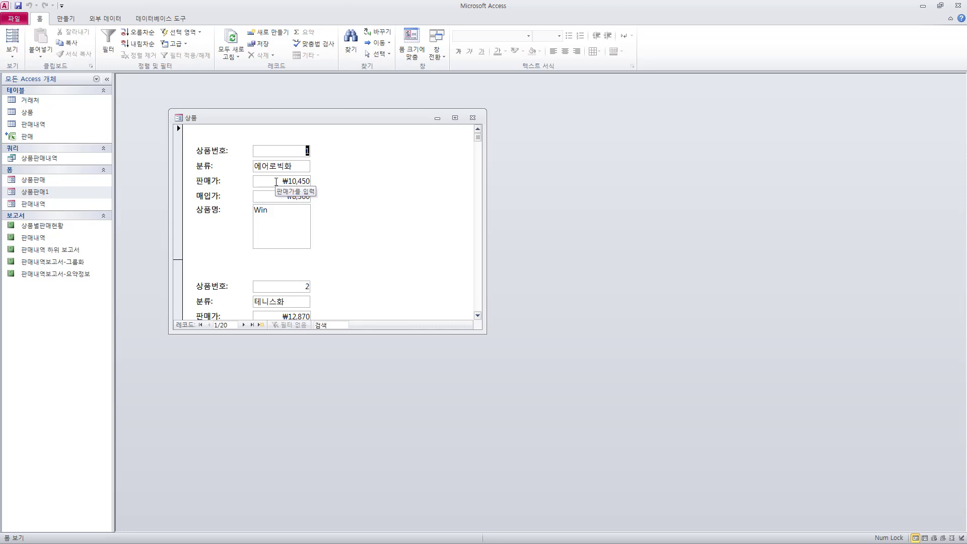
- Revisit Design view, and in Form view move field by field from the first record into the second to check the tab order
{"action": "left_click", "coordinate": [15, 56]}
{"action": "left_click", "coordinate": [29, 188]}
{"action": "key", "text": "Tab"}
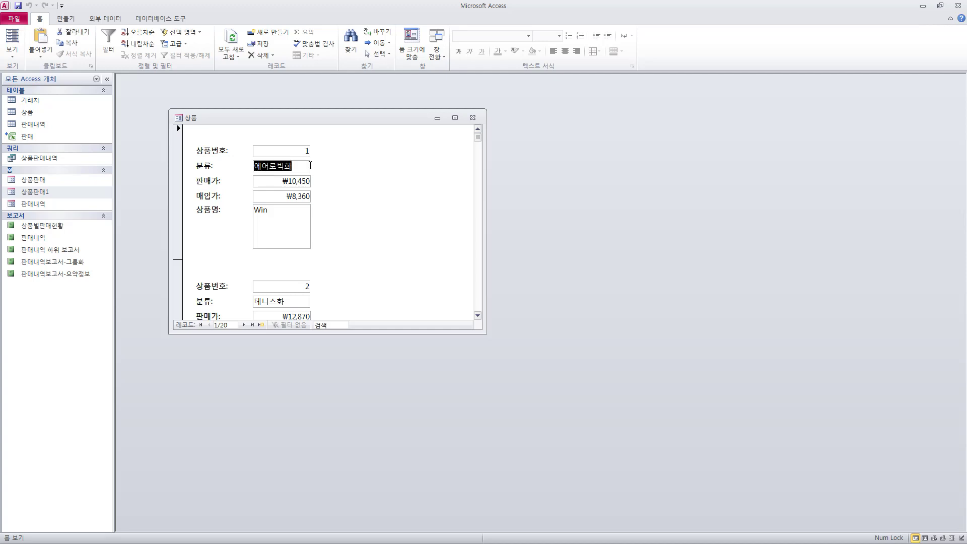
{"action": "key", "text": "Tab"}
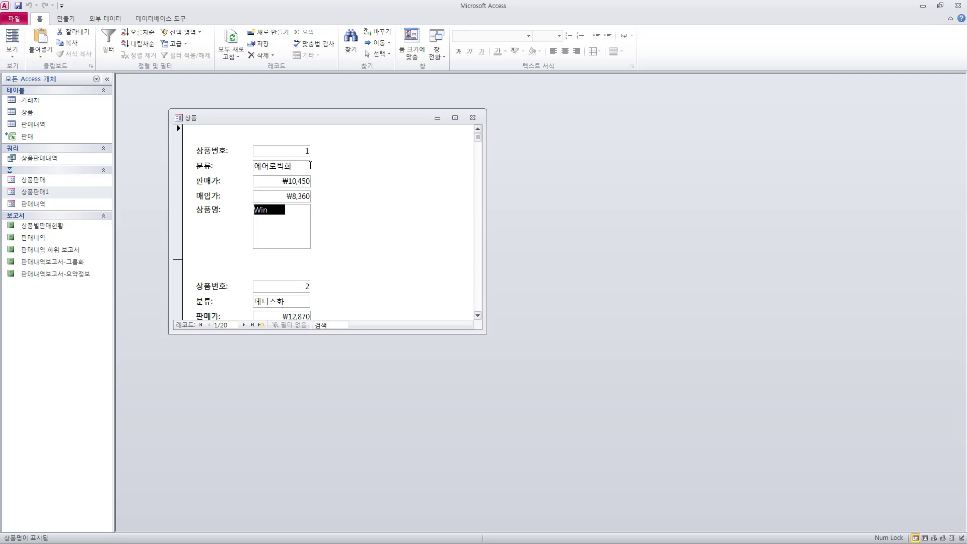
{"action": "key", "text": "Tab"}
{"action": "key", "text": "Tab"}
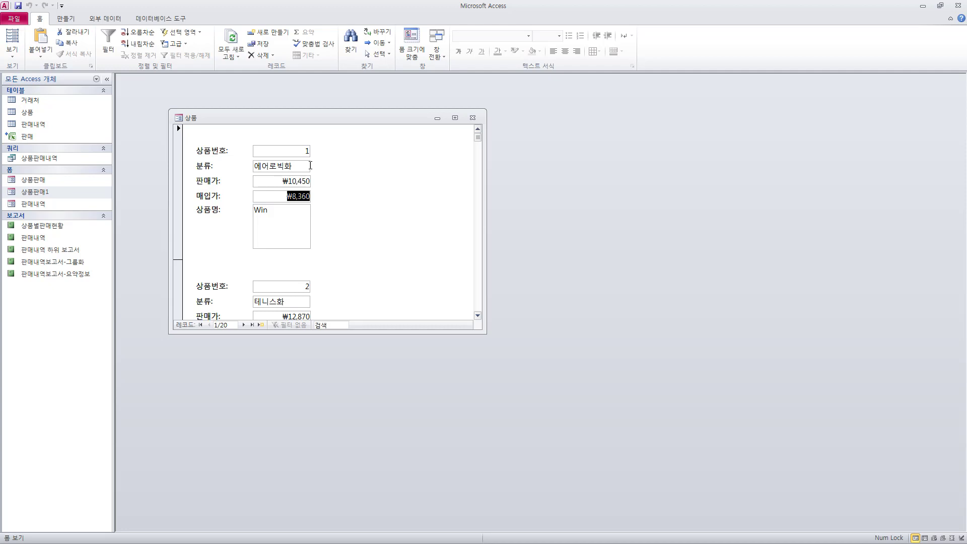
{"action": "key", "text": "Tab"}
{"action": "key", "text": "Tab"}
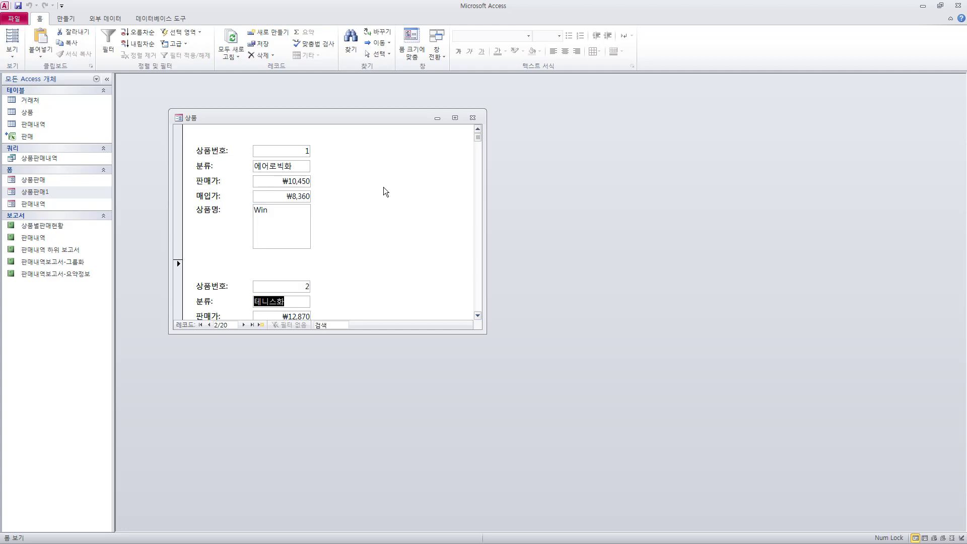
{"action": "key", "text": "Tab"}
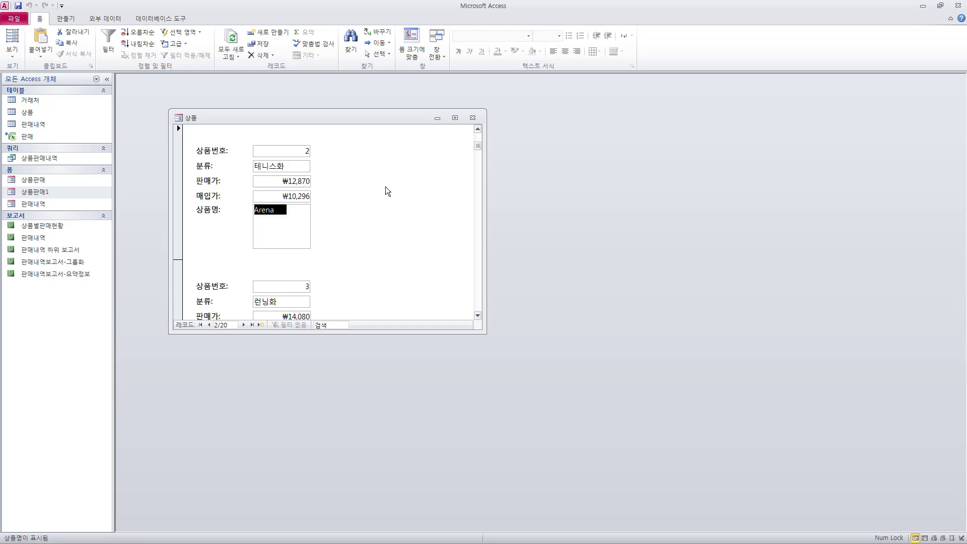
{"action": "key", "text": "Tab"}
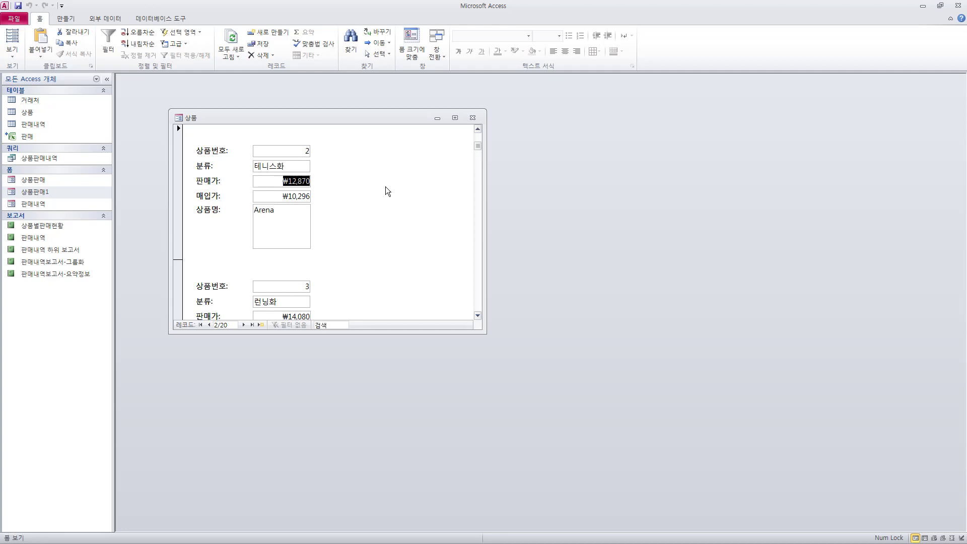
{"action": "key", "text": "Tab"}
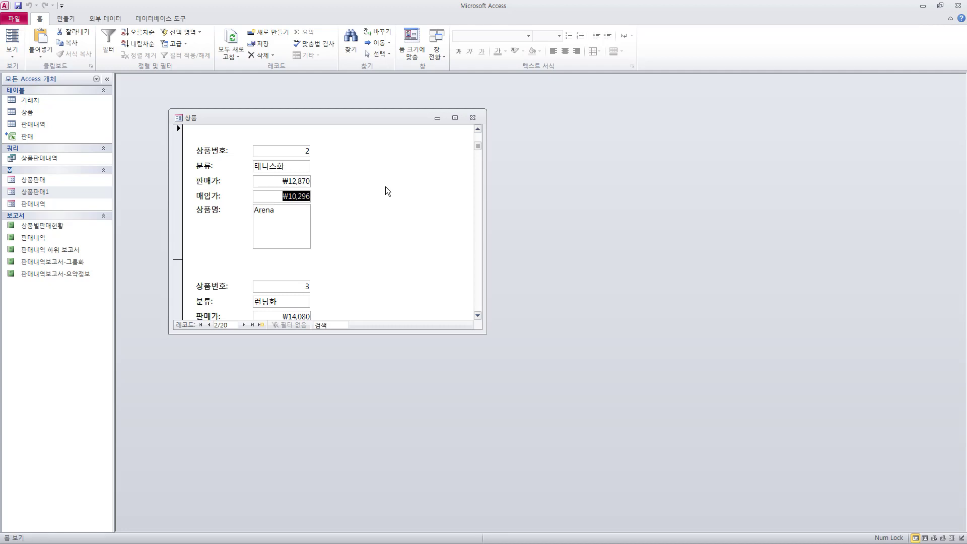
{"action": "key", "text": "ctrl+shift+d"}
{"action": "left_click_drag", "start_coordinate": [290, 141], "coordinate": [323, 157]}
{"action": "left_click_drag", "start_coordinate": [253, 161], "coordinate": [293, 166]}
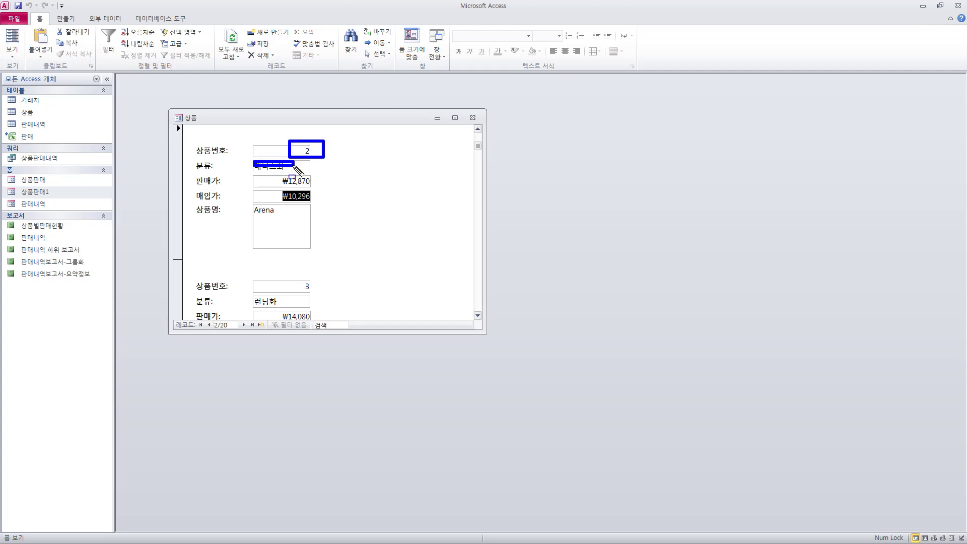
{"action": "left_click_drag", "start_coordinate": [251, 204], "coordinate": [307, 251]}
{"action": "left_click_drag", "start_coordinate": [282, 173], "coordinate": [326, 205]}
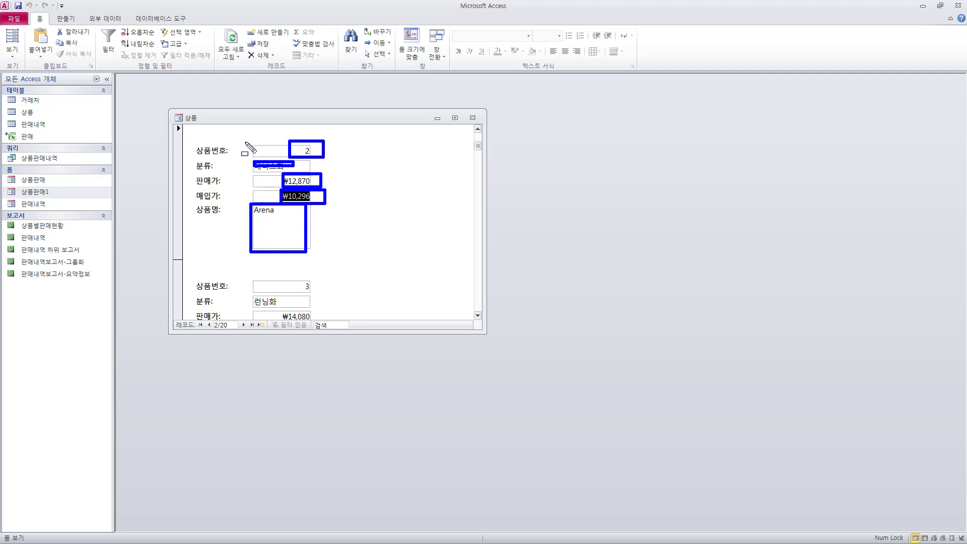
{"action": "left_click_drag", "start_coordinate": [245, 142], "coordinate": [331, 157]}
{"action": "mouse_move", "coordinate": [232, 161]}
{"action": "left_mouse_down"}
{"action": "mouse_move", "coordinate": [321, 167]}
{"action": "mouse_move", "coordinate": [301, 185]}
{"action": "mouse_move", "coordinate": [313, 194]}
{"action": "left_mouse_up"}
{"action": "left_click_drag", "start_coordinate": [232, 200], "coordinate": [333, 236]}
{"action": "key", "text": "Escape"}
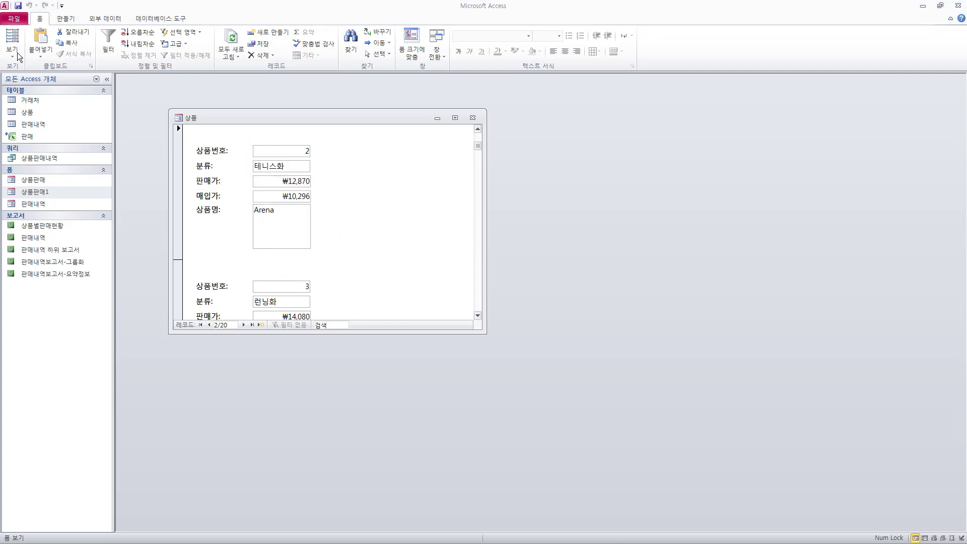
- Return the form to Design view and review the 판매가 text box's 탭 인덱스 and 탭 정지 properties
{"action": "left_click", "coordinate": [14, 52]}
{"action": "left_click", "coordinate": [43, 184]}
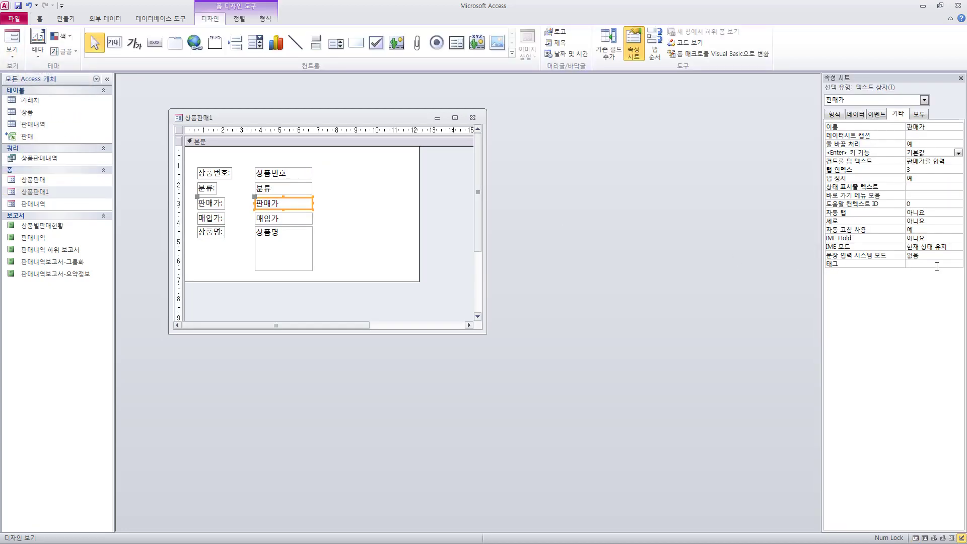
{"action": "left_click_drag", "start_coordinate": [821, 165], "coordinate": [927, 174]}
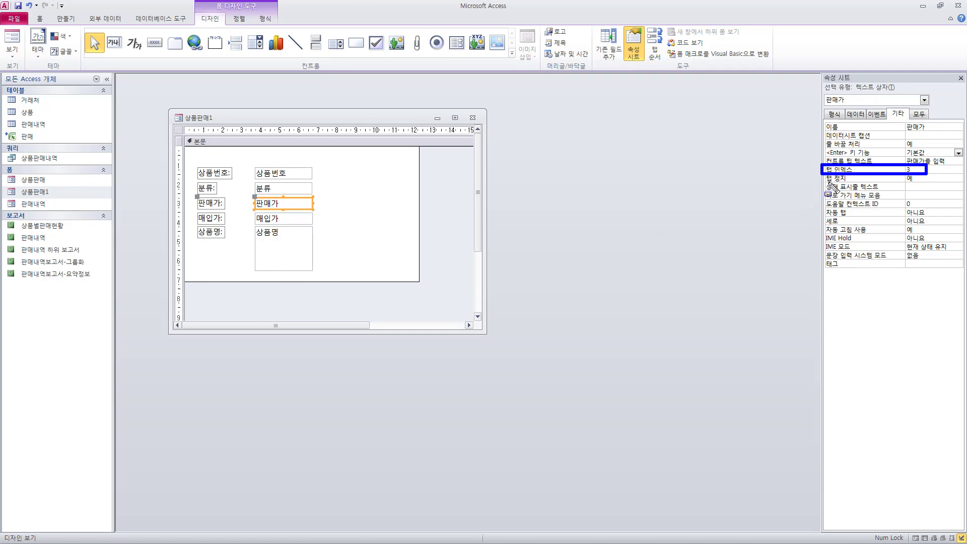
{"action": "left_click_drag", "start_coordinate": [827, 183], "coordinate": [926, 184]}
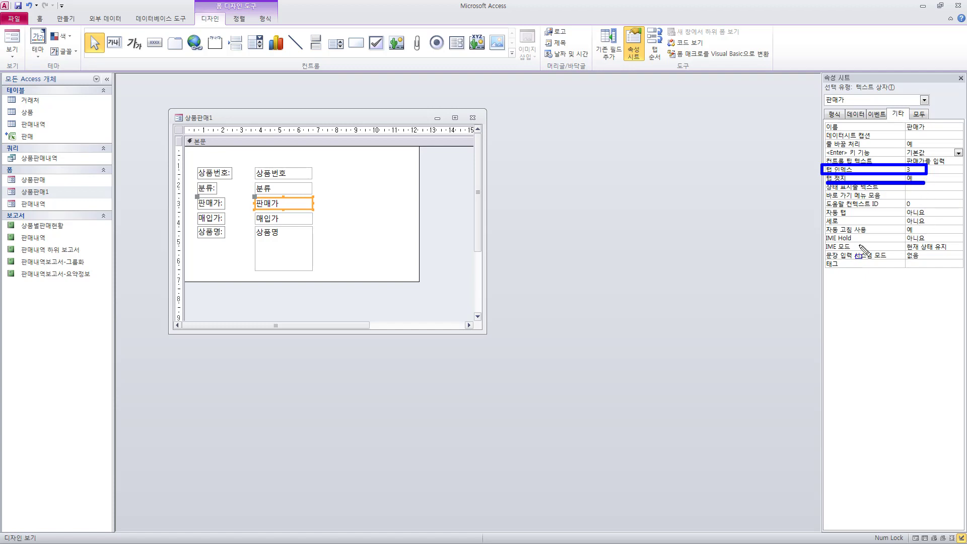
{"action": "key", "text": "Escape"}
- Set the 탭 정지 property of the 상품명 text box to 아니요
{"action": "left_click", "coordinate": [277, 243]}
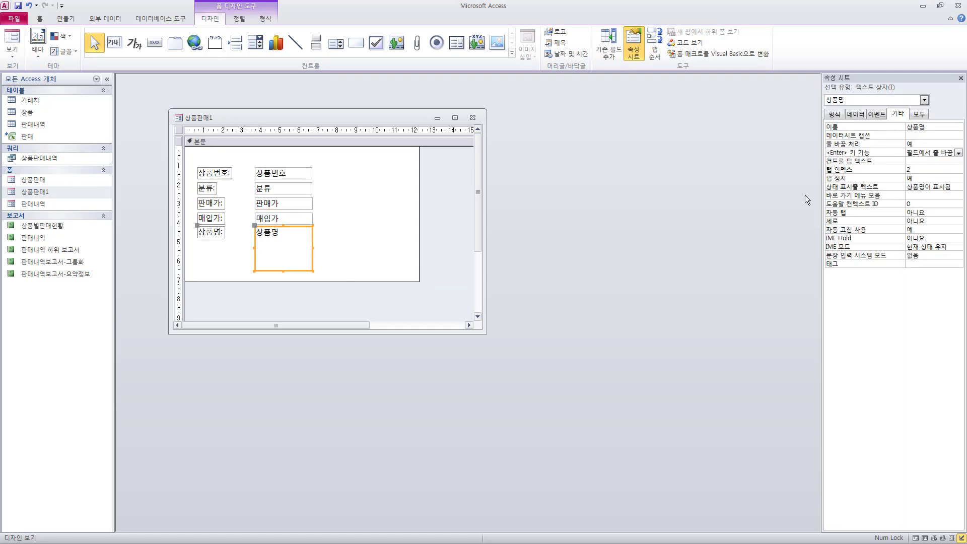
{"action": "left_click", "coordinate": [931, 178]}
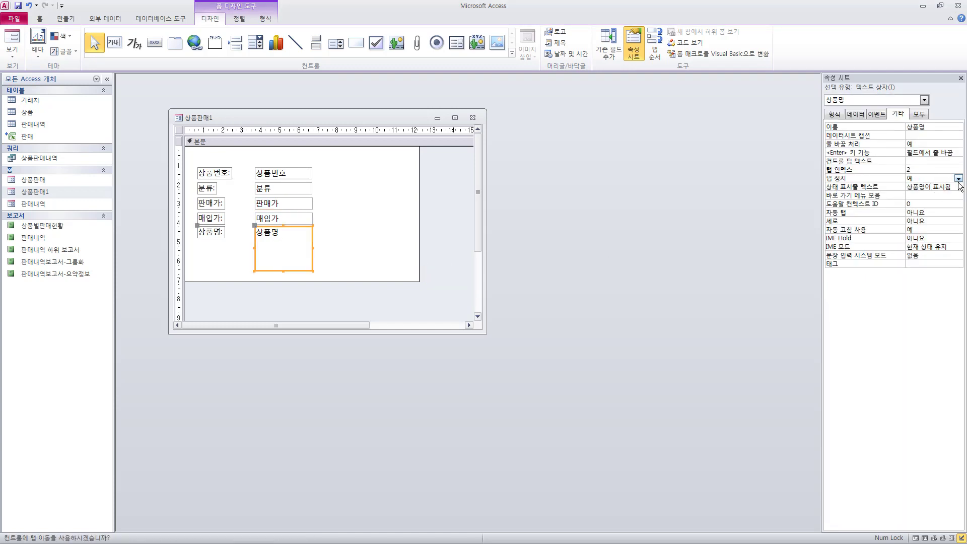
{"action": "left_click", "coordinate": [959, 178]}
{"action": "left_click", "coordinate": [922, 196]}
- In Form view, tab field by field from the first record into the third to check whether 상품명 receives focus
{"action": "left_click", "coordinate": [17, 43]}
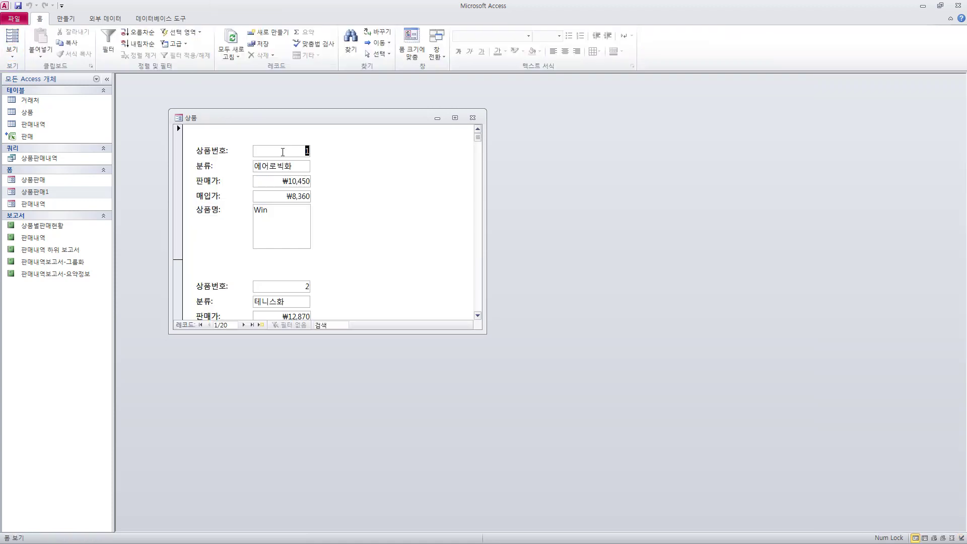
{"action": "key", "text": "Tab"}
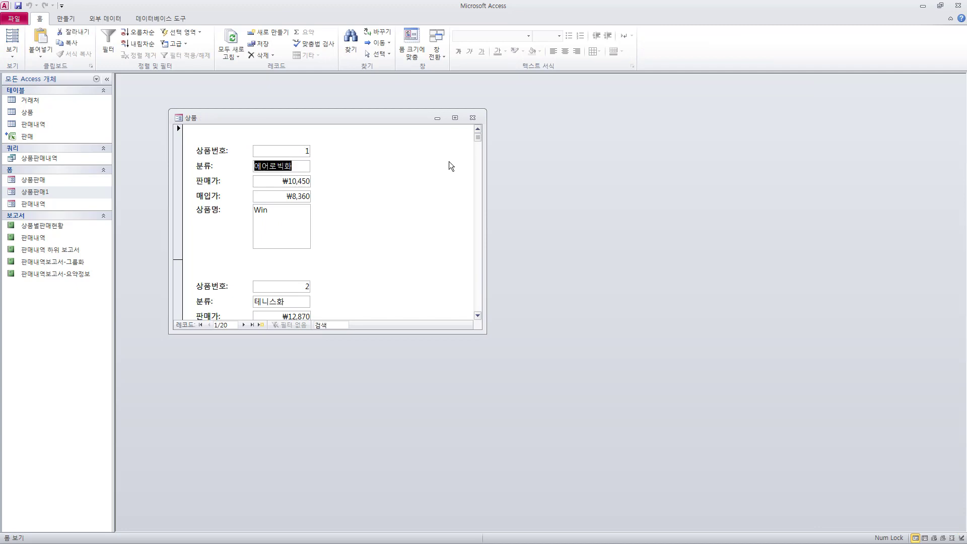
{"action": "key", "text": "Tab"}
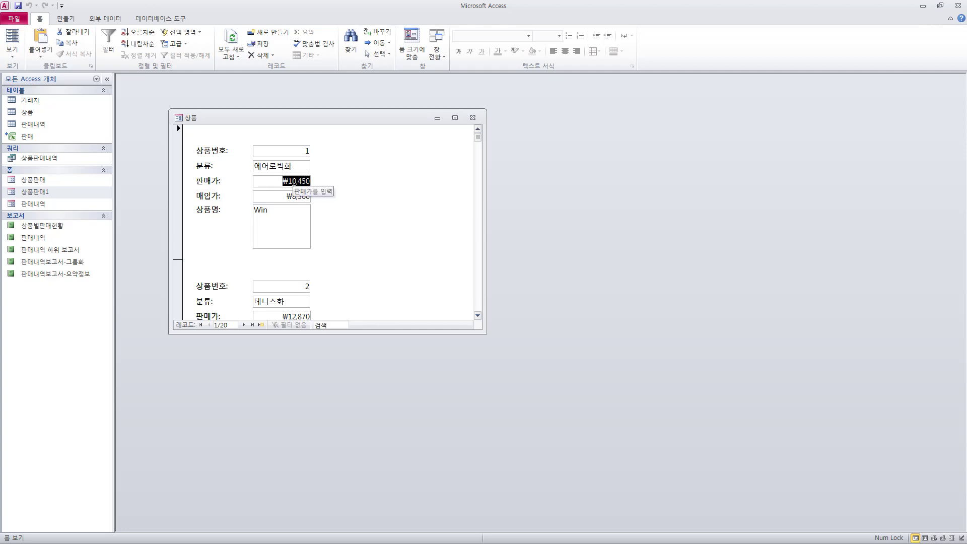
{"action": "key", "text": "Tab"}
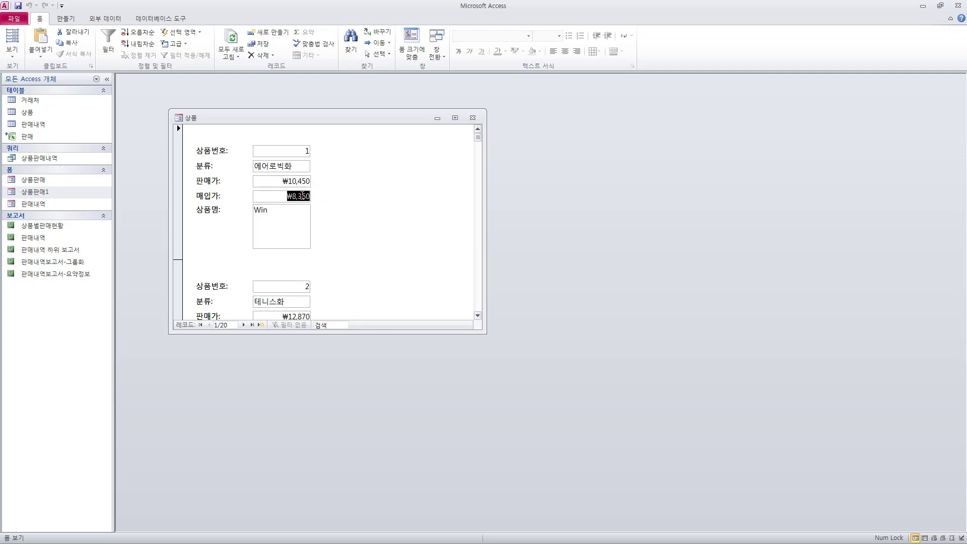
{"action": "key", "text": "Tab"}
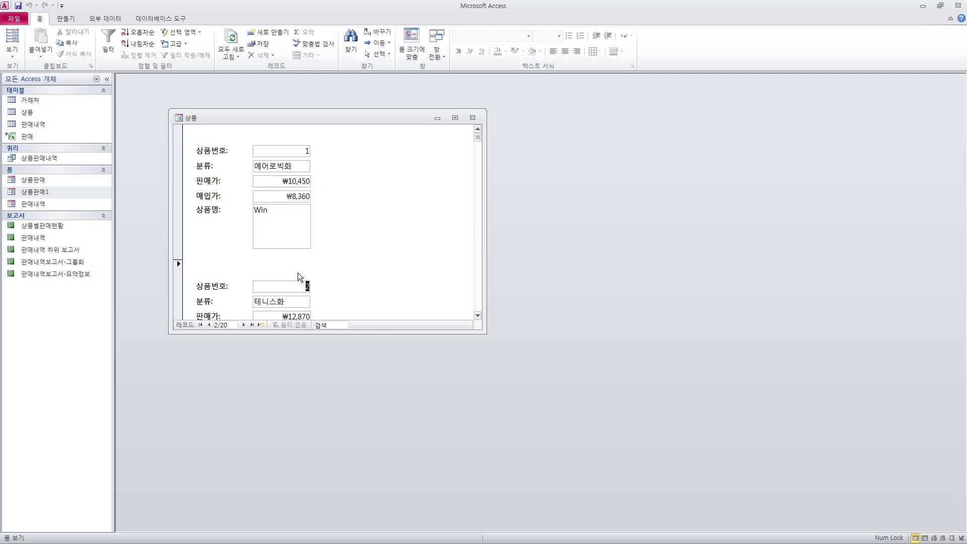
{"action": "key", "text": "Tab"}
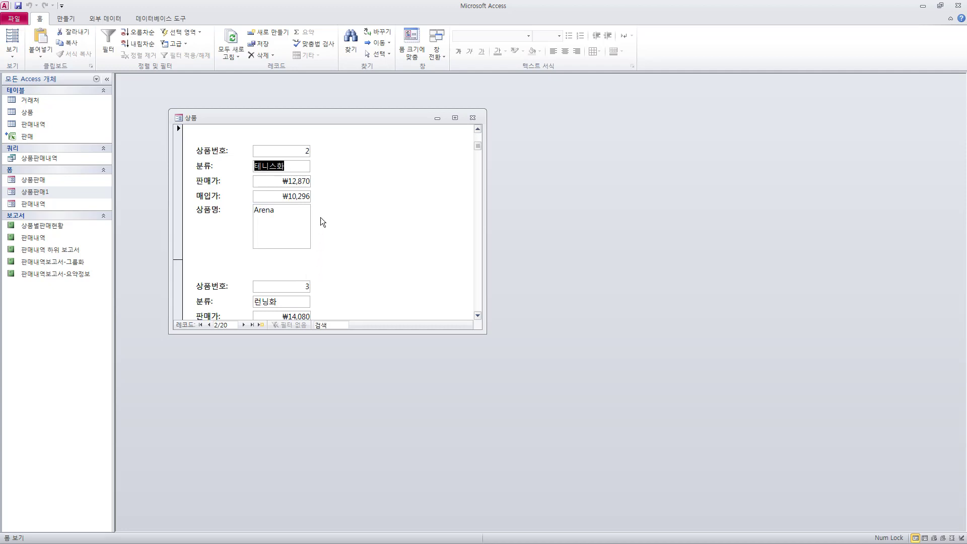
{"action": "key", "text": "Tab"}
{"action": "key", "text": "Tab"}
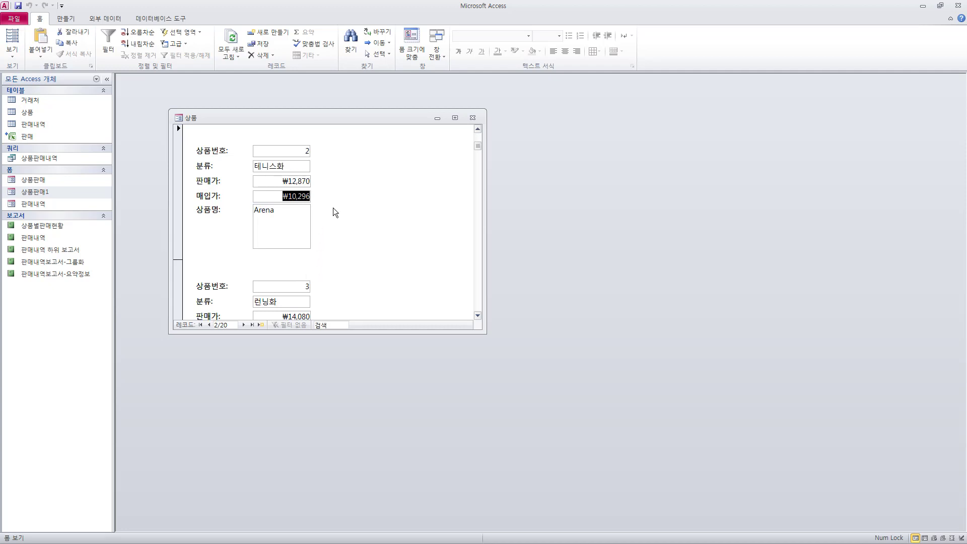
{"action": "key", "text": "Tab"}
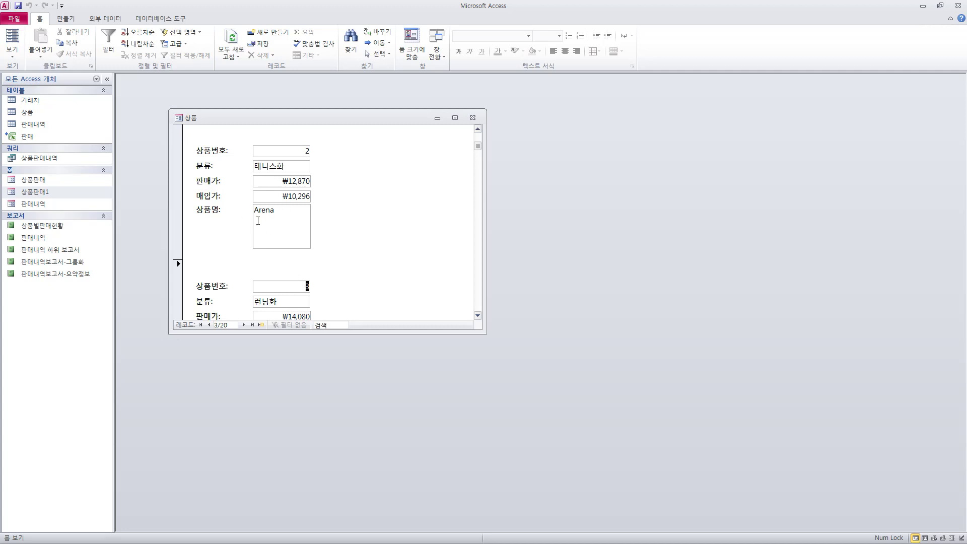
- Go back to Design view and review the 상품명 text box's 탭 정지 and 탭 인덱스 properties
{"action": "left_click", "coordinate": [17, 53]}
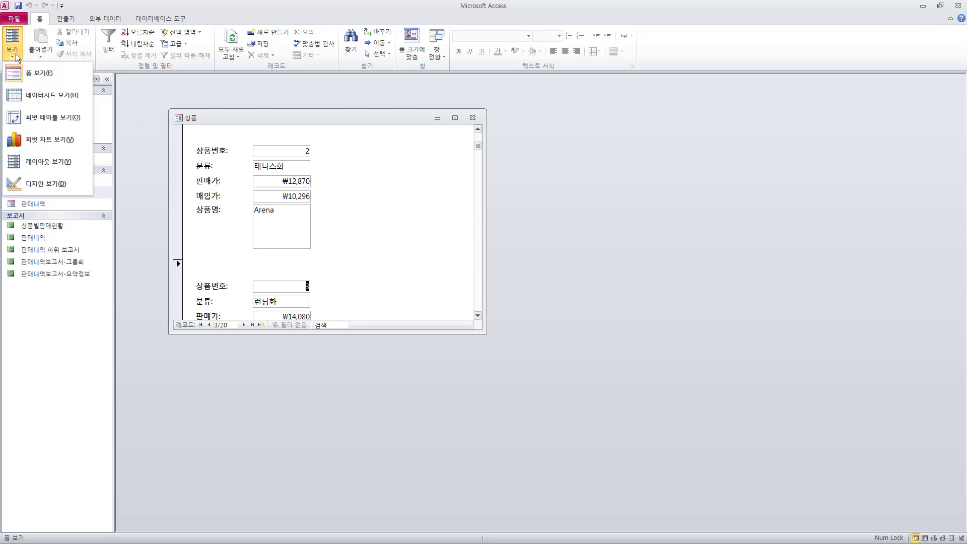
{"action": "left_click", "coordinate": [43, 184]}
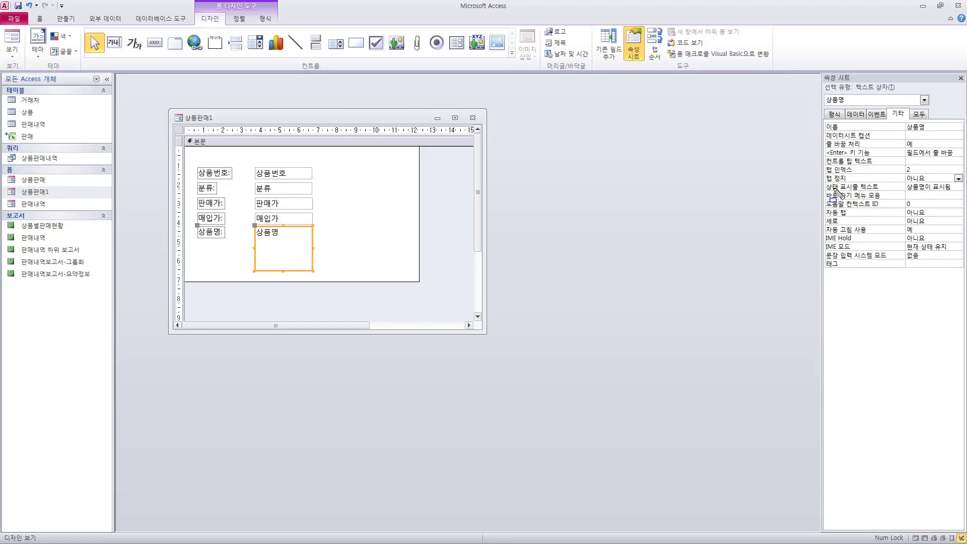
{"action": "left_click_drag", "start_coordinate": [825, 170], "coordinate": [932, 186]}
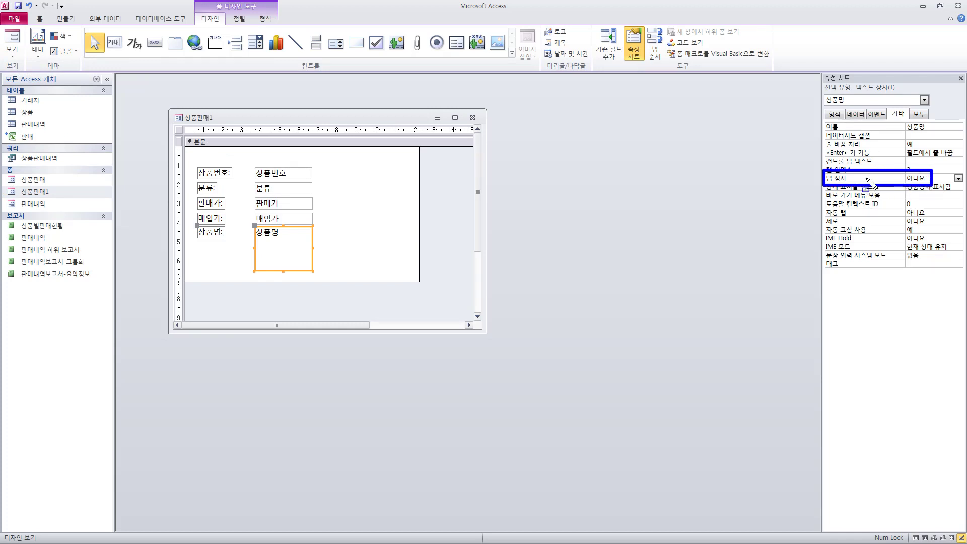
{"action": "key", "text": "Escape"}
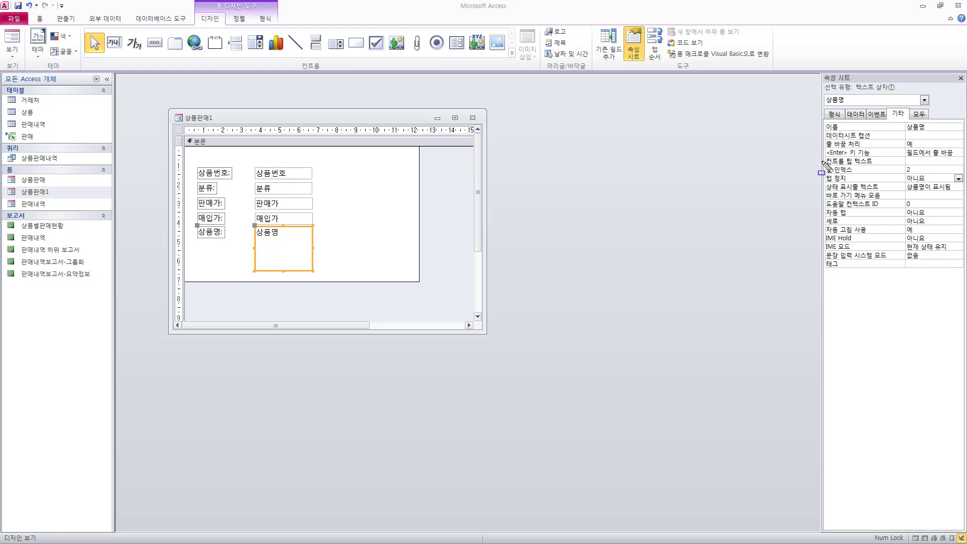
{"action": "left_click_drag", "start_coordinate": [822, 161], "coordinate": [920, 176]}
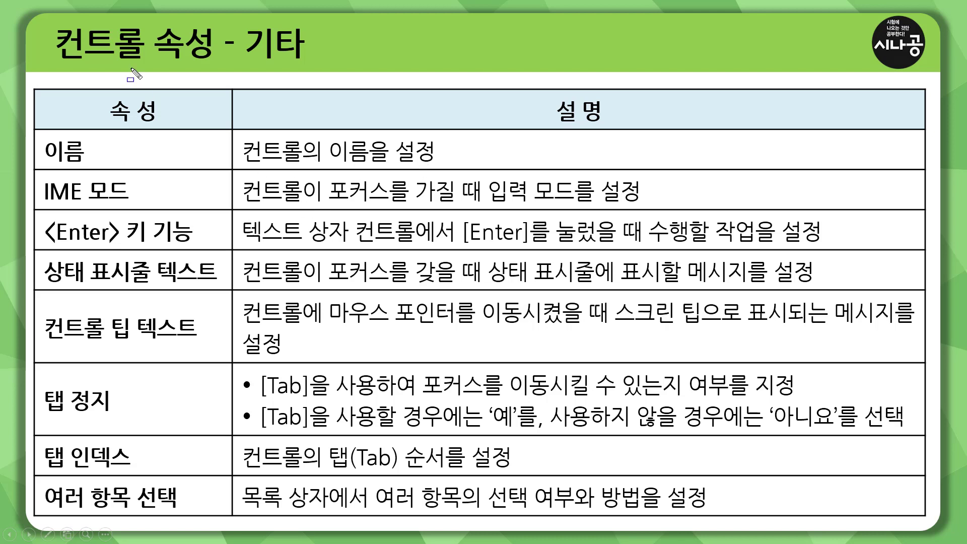
{"action": "mouse_move", "coordinate": [38, 124]}
{"action": "left_mouse_down"}
{"action": "mouse_move", "coordinate": [151, 445]}
{"action": "mouse_move", "coordinate": [225, 520]}
{"action": "left_mouse_up"}
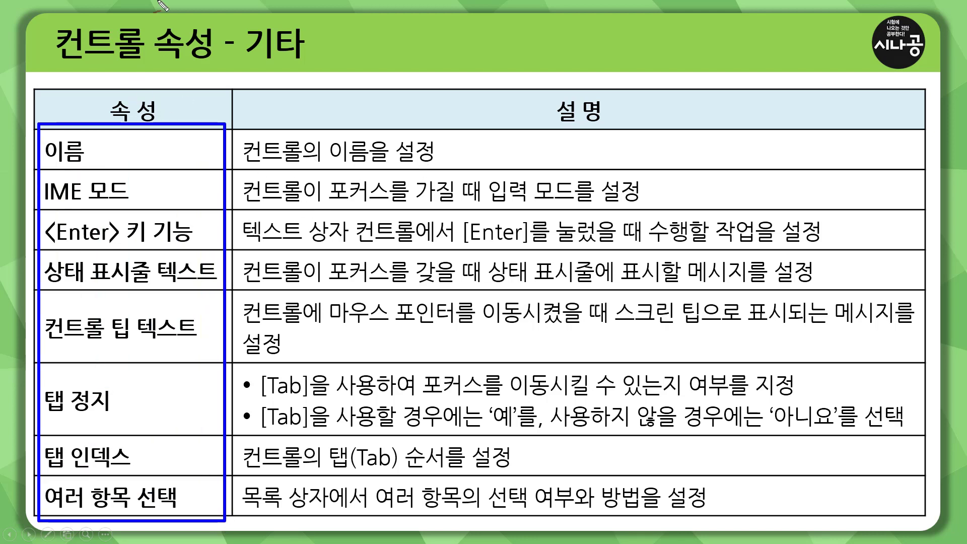
{"action": "mouse_move", "coordinate": [105, 149]}
{"action": "left_mouse_down"}
{"action": "mouse_move", "coordinate": [130, 143]}
{"action": "mouse_move", "coordinate": [111, 141]}
{"action": "left_mouse_up"}
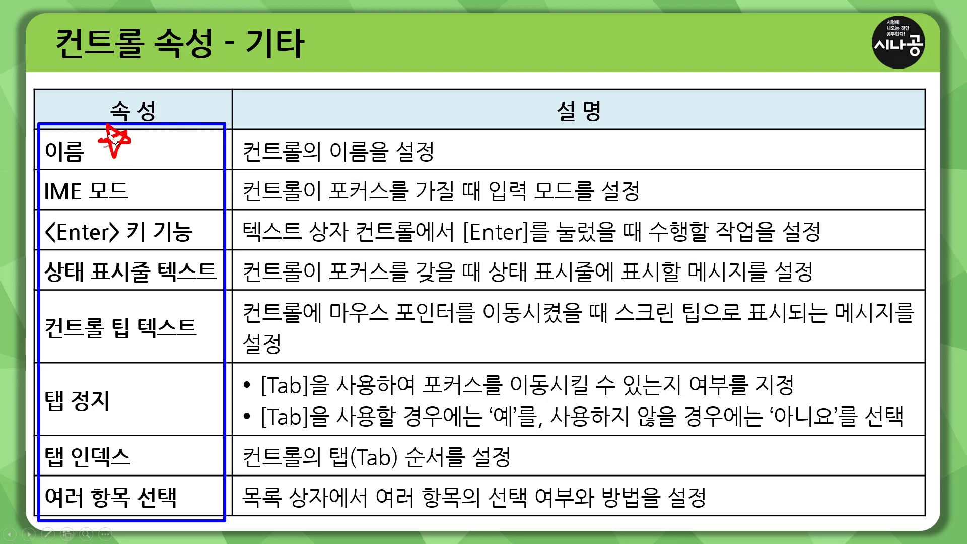
{"action": "left_click_drag", "start_coordinate": [239, 164], "coordinate": [318, 159]}
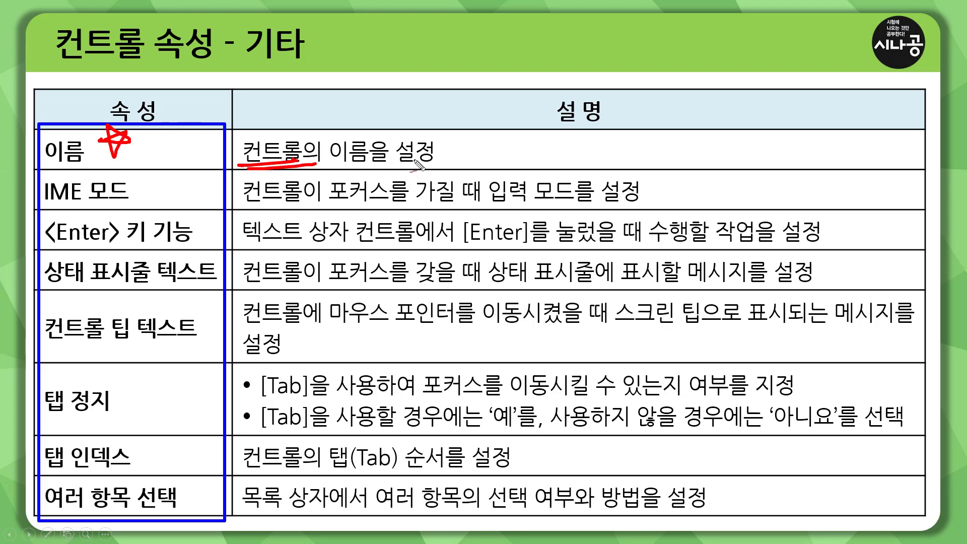
{"action": "left_click_drag", "start_coordinate": [415, 162], "coordinate": [417, 160]}
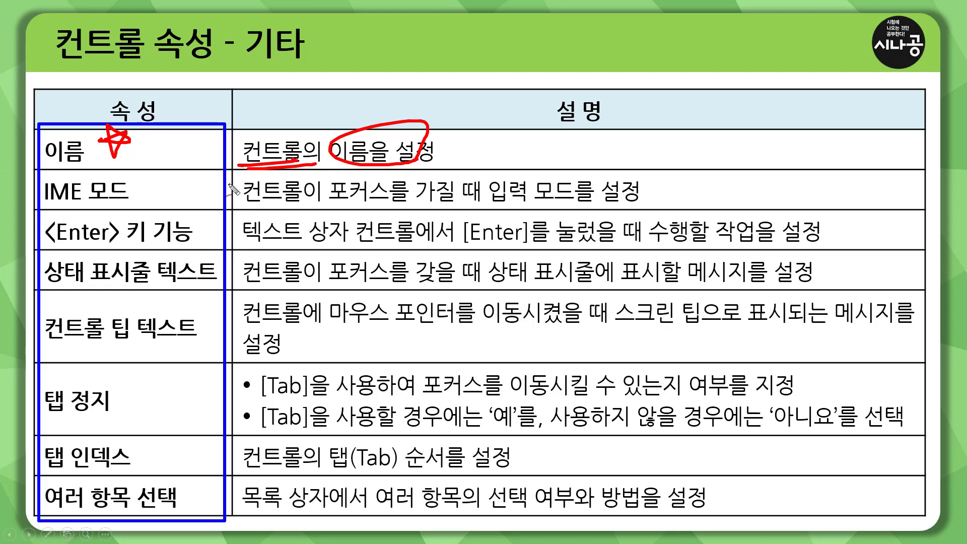
{"action": "left_click_drag", "start_coordinate": [149, 186], "coordinate": [200, 186]}
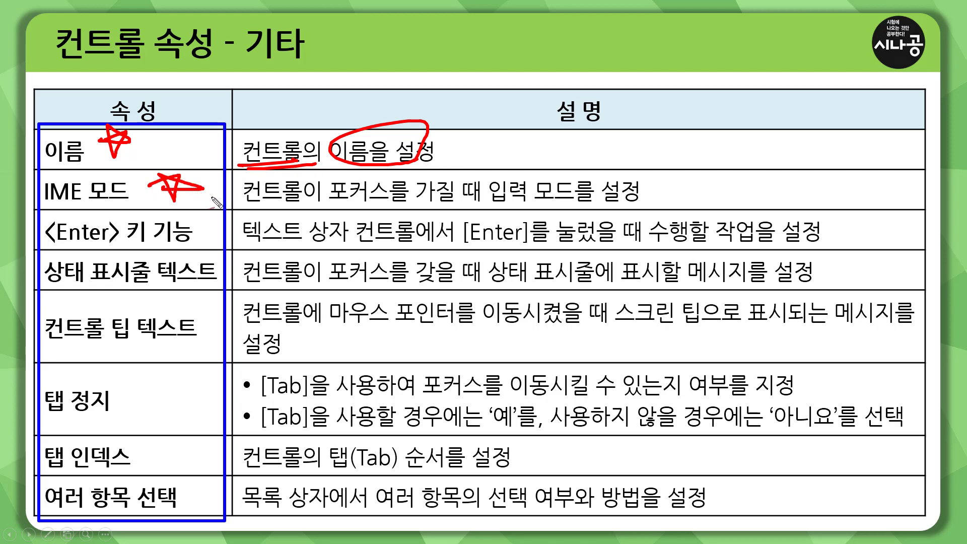
{"action": "mouse_move", "coordinate": [151, 274]}
{"action": "left_mouse_down"}
{"action": "mouse_move", "coordinate": [156, 254]}
{"action": "mouse_move", "coordinate": [172, 273]}
{"action": "mouse_move", "coordinate": [173, 266]}
{"action": "left_mouse_up"}
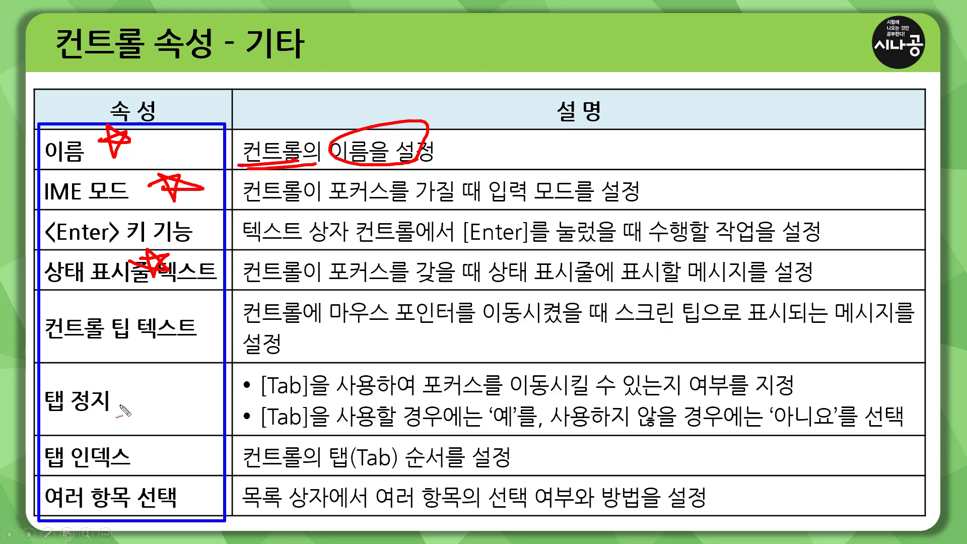
{"action": "mouse_move", "coordinate": [124, 402]}
{"action": "left_mouse_down"}
{"action": "mouse_move", "coordinate": [189, 454]}
{"action": "mouse_move", "coordinate": [141, 454]}
{"action": "left_mouse_up"}
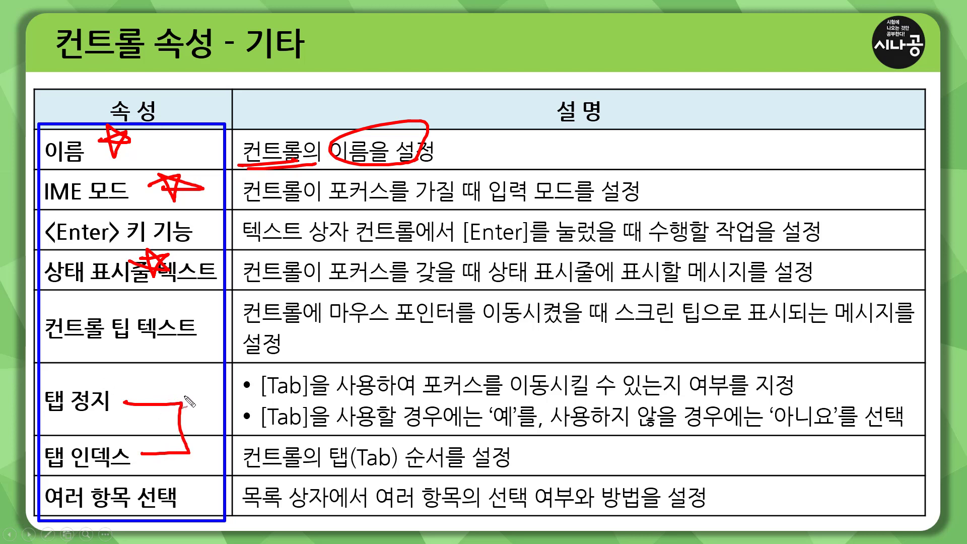
{"action": "key", "text": "Right"}
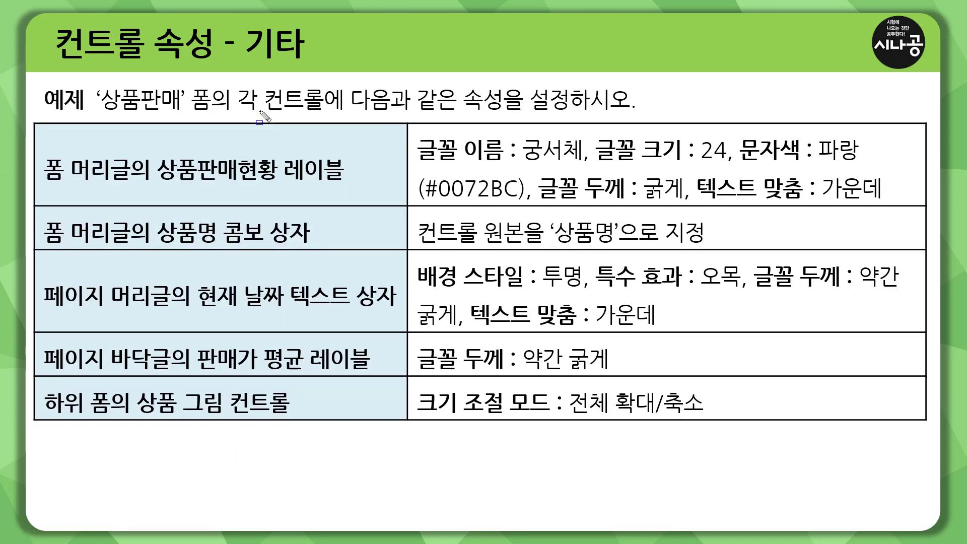
{"action": "left_click_drag", "start_coordinate": [38, 92], "coordinate": [35, 84]}
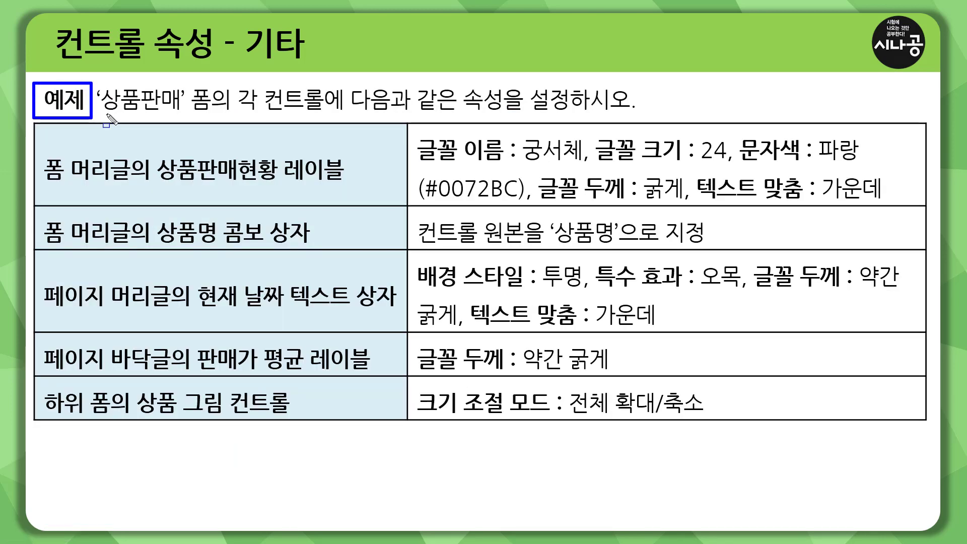
{"action": "left_click_drag", "start_coordinate": [99, 114], "coordinate": [215, 115]}
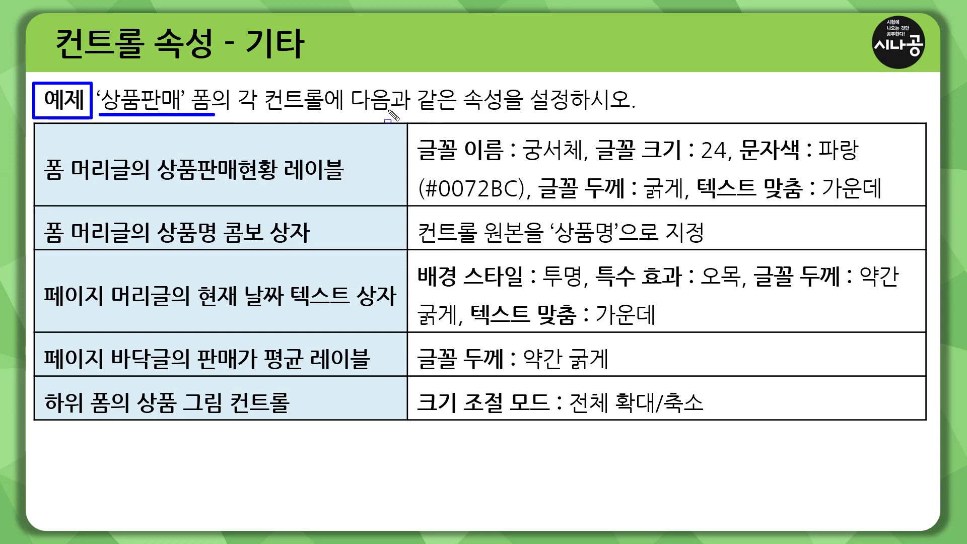
{"action": "left_click_drag", "start_coordinate": [356, 112], "coordinate": [639, 110]}
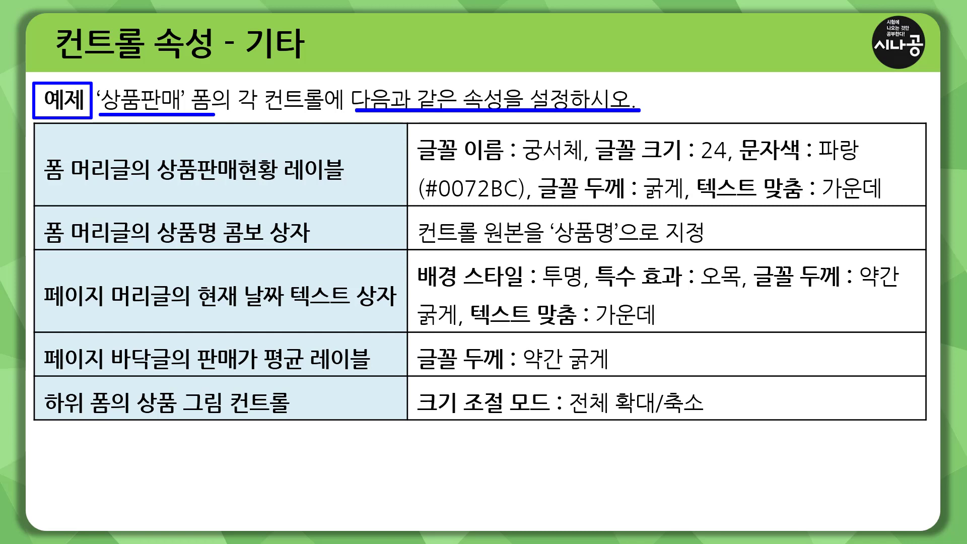
{"action": "key", "text": "Escape"}
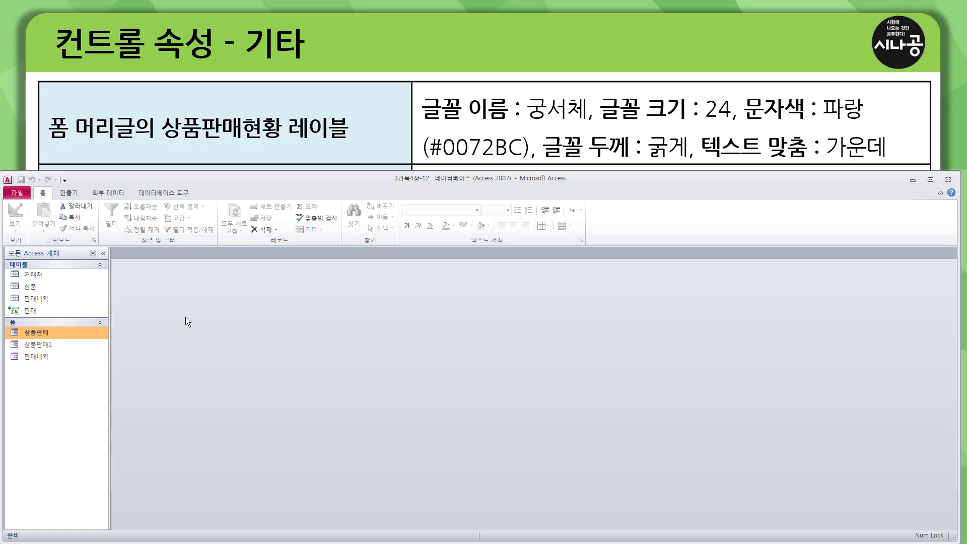
- Open the 상품판매 form in the 3과목4장-12 database and switch it to Design view
{"action": "key", "text": "ctrl+2"}
{"action": "left_click_drag", "start_coordinate": [22, 324], "coordinate": [54, 341]}
{"action": "key", "text": "Escape"}
{"action": "left_click", "coordinate": [41, 335]}
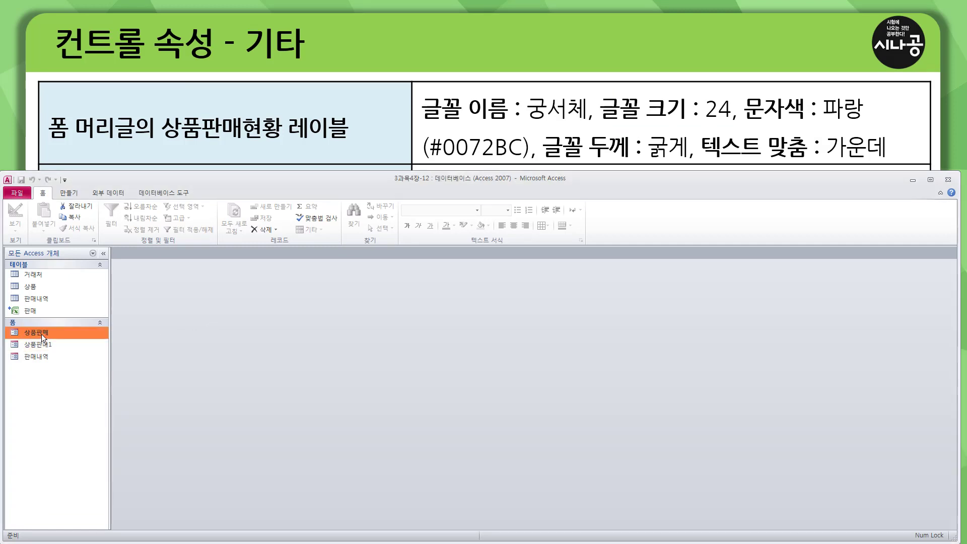
{"action": "double_click", "coordinate": [41, 334]}
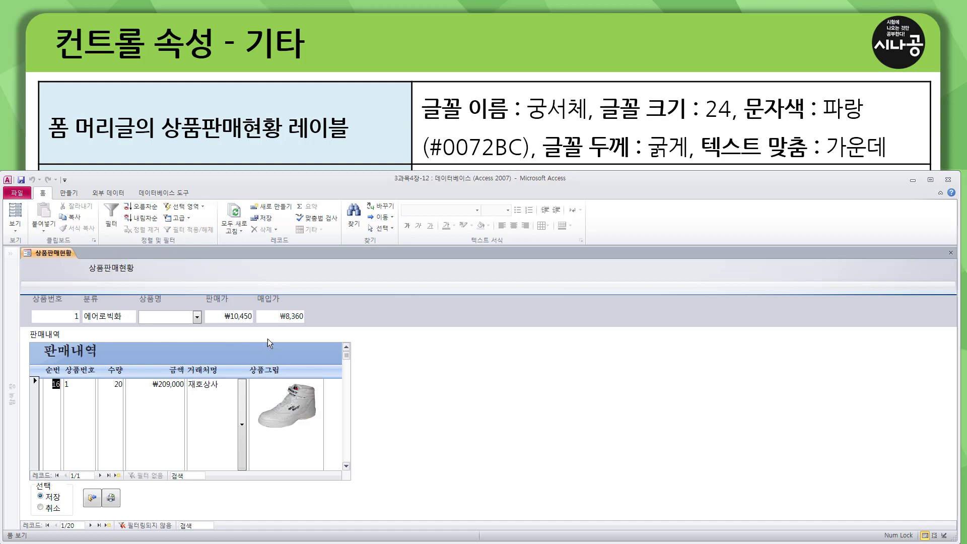
{"action": "left_click", "coordinate": [18, 231]}
{"action": "left_click", "coordinate": [42, 293]}
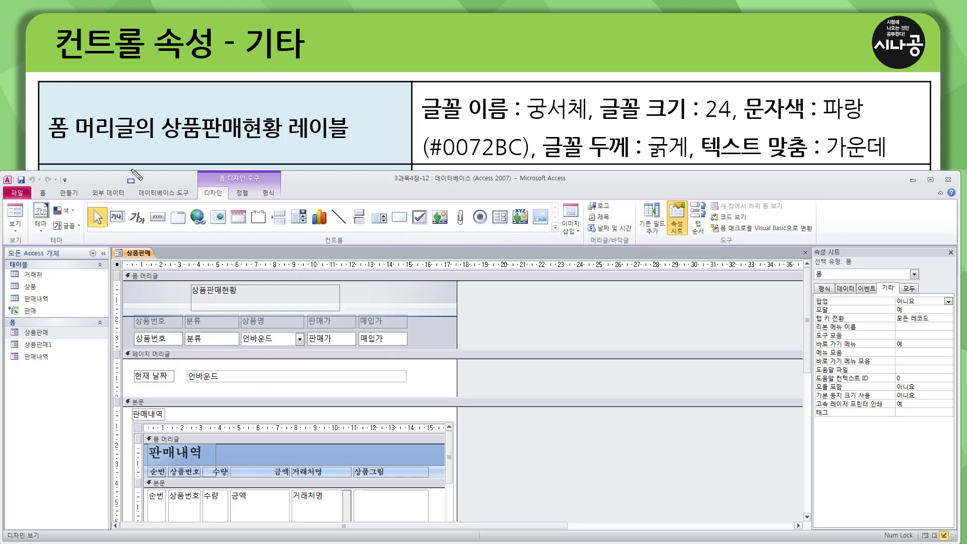
{"action": "left_click_drag", "start_coordinate": [46, 143], "coordinate": [137, 142]}
{"action": "mouse_move", "coordinate": [160, 110]}
{"action": "left_mouse_down"}
{"action": "mouse_move", "coordinate": [165, 143]}
{"action": "mouse_move", "coordinate": [352, 142]}
{"action": "left_mouse_up"}
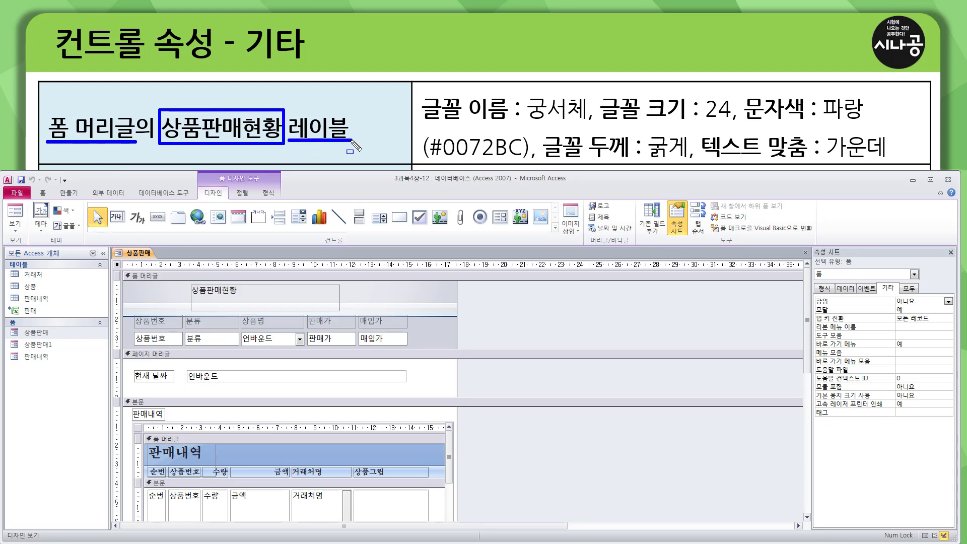
- Select the 상품판매현황 label in the 폼 머리글 section and display its 형식 properties
{"action": "left_click_drag", "start_coordinate": [119, 271], "coordinate": [481, 281]}
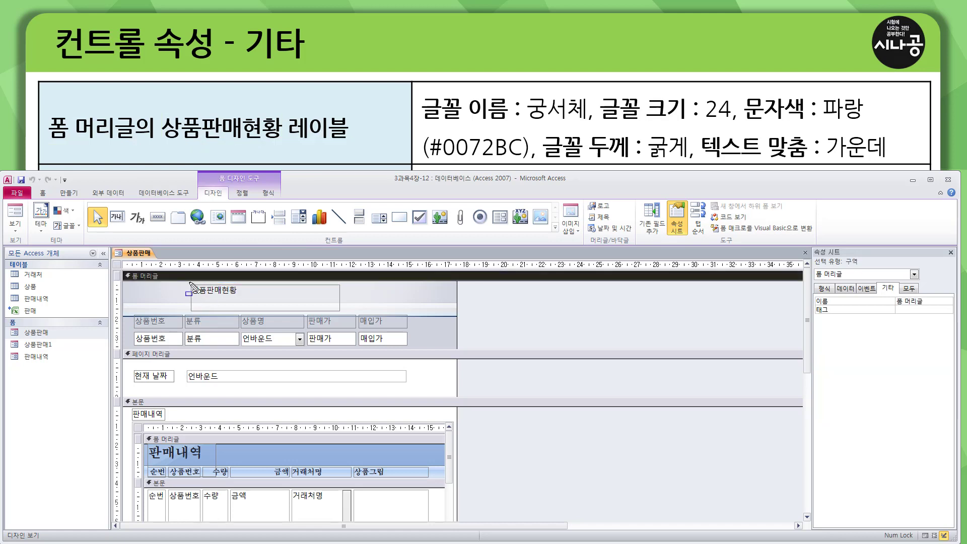
{"action": "mouse_move", "coordinate": [189, 283]}
{"action": "left_mouse_down"}
{"action": "mouse_move", "coordinate": [256, 308]}
{"action": "mouse_move", "coordinate": [346, 310]}
{"action": "left_mouse_up"}
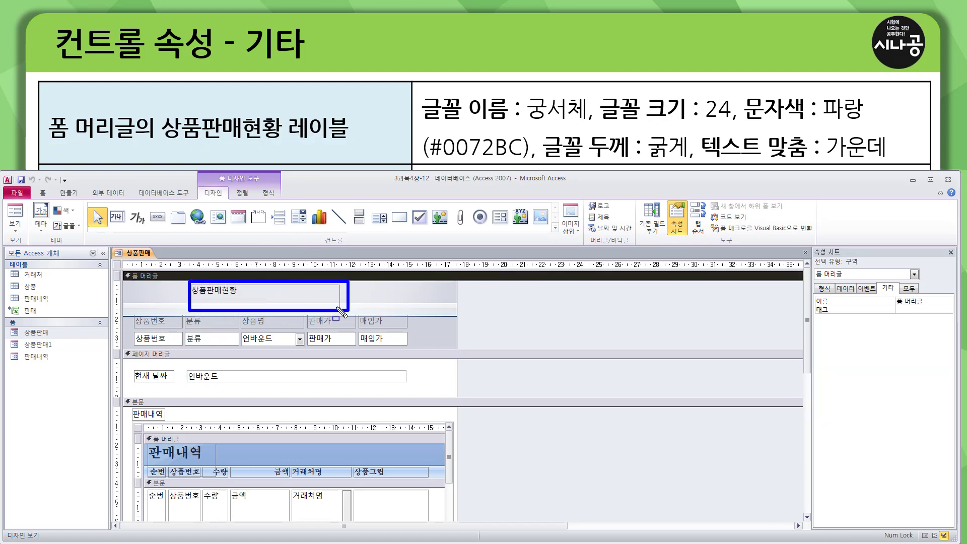
{"action": "left_click", "coordinate": [235, 287]}
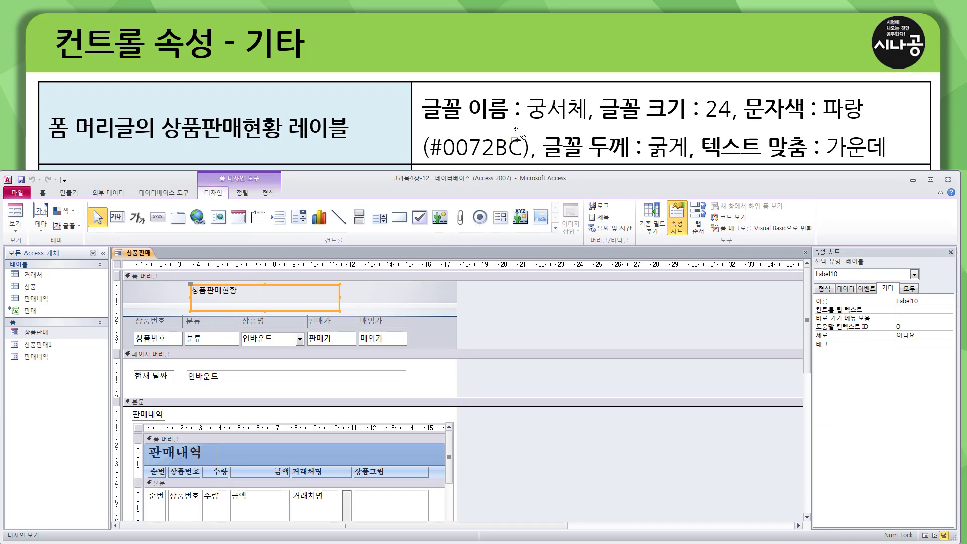
{"action": "left_click_drag", "start_coordinate": [514, 127], "coordinate": [590, 128]}
{"action": "left_click_drag", "start_coordinate": [704, 121], "coordinate": [739, 121]}
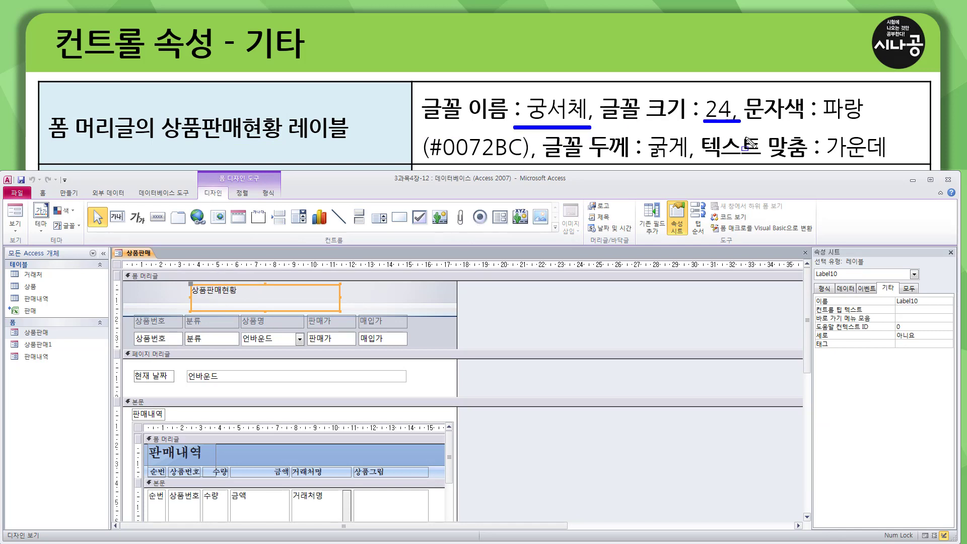
{"action": "left_click_drag", "start_coordinate": [823, 123], "coordinate": [862, 124]}
{"action": "left_click_drag", "start_coordinate": [649, 161], "coordinate": [686, 161]}
{"action": "left_click_drag", "start_coordinate": [833, 160], "coordinate": [898, 161]}
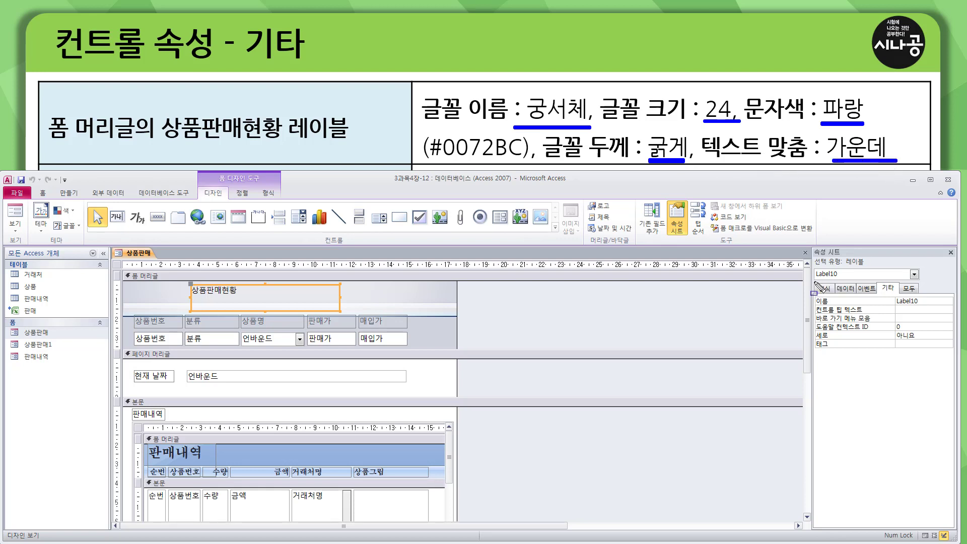
{"action": "key", "text": "Escape"}
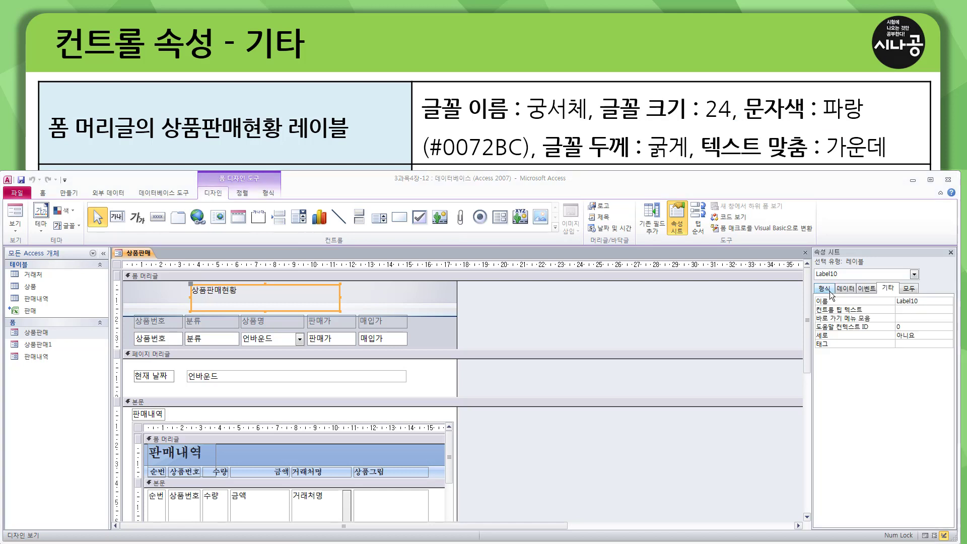
{"action": "left_click", "coordinate": [825, 288]}
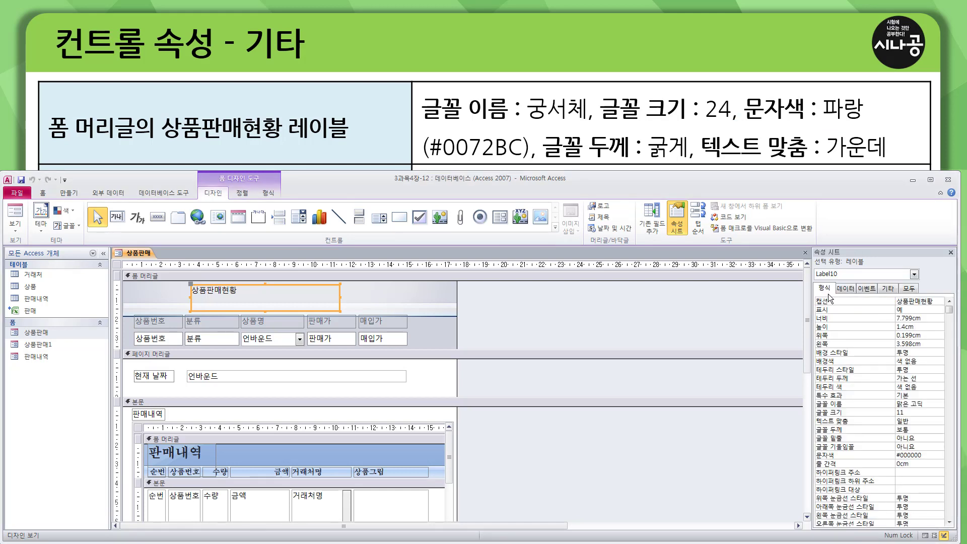
{"action": "mouse_move", "coordinate": [812, 398]}
{"action": "left_mouse_down"}
{"action": "mouse_move", "coordinate": [869, 457]}
{"action": "mouse_move", "coordinate": [947, 462]}
{"action": "left_mouse_up"}
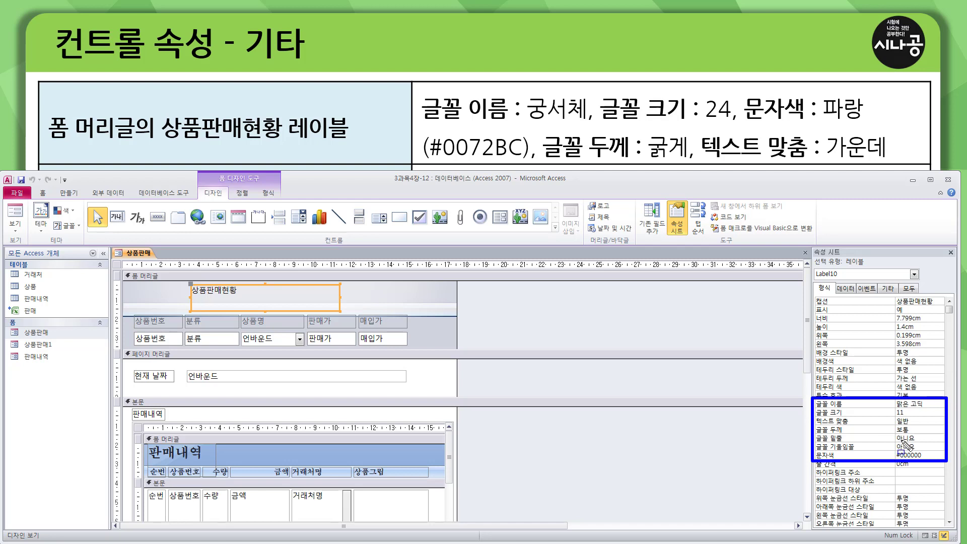
{"action": "key", "text": "Escape"}
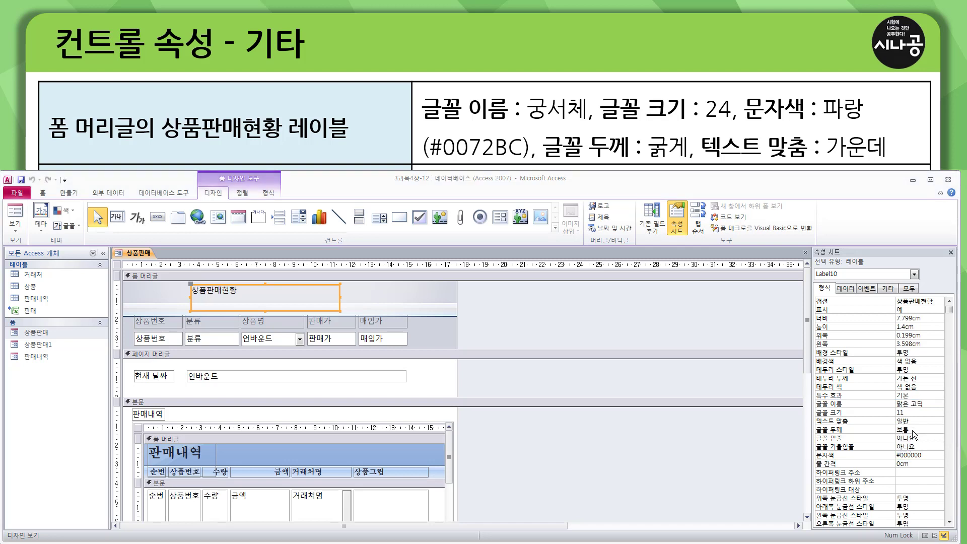
- Set the 글꼴 이름 property of the 상품판매현황 label to 궁서체
{"action": "left_click", "coordinate": [935, 404]}
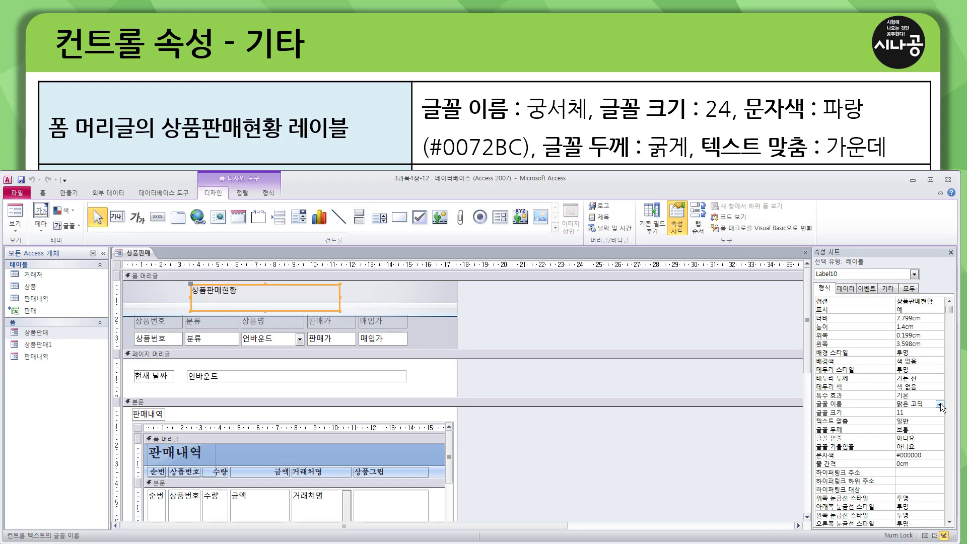
{"action": "left_click", "coordinate": [940, 404]}
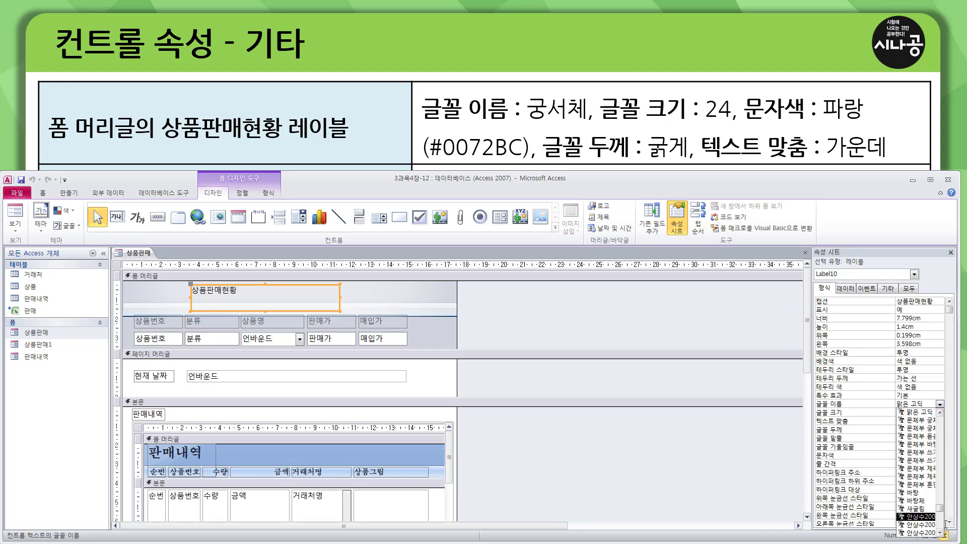
{"action": "scroll", "coordinate": [925, 510], "scroll_direction": "down", "scroll_amount": 7}
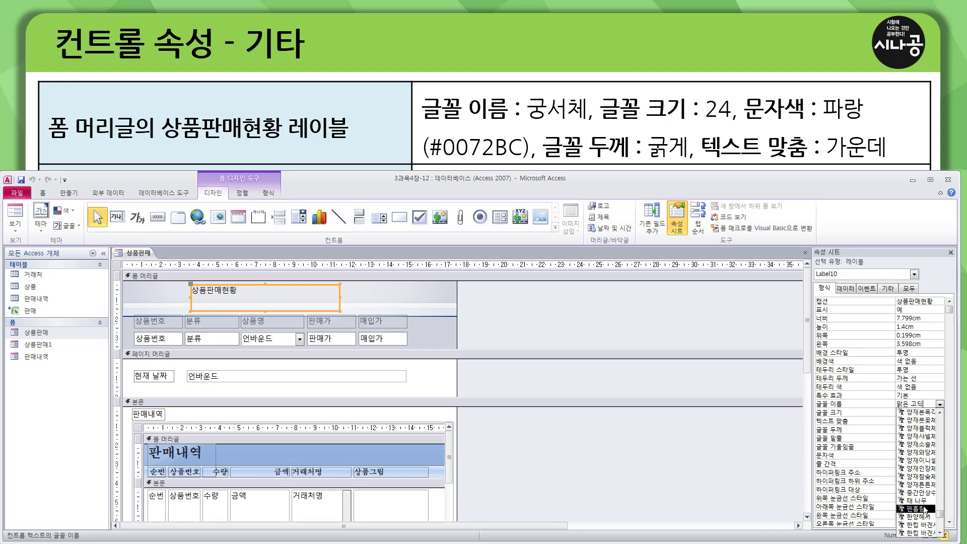
{"action": "scroll", "coordinate": [942, 525], "scroll_direction": "down", "scroll_amount": 6}
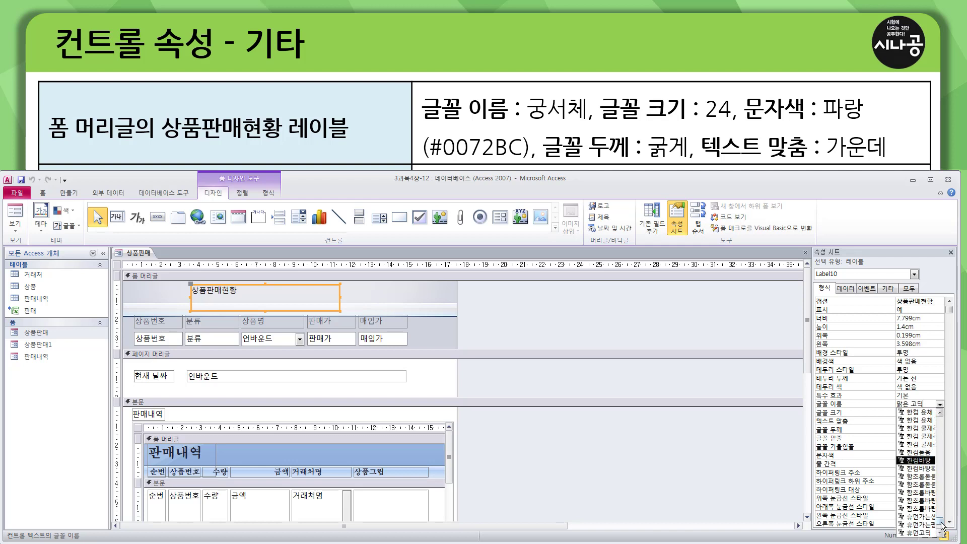
{"action": "left_click_drag", "start_coordinate": [942, 525], "coordinate": [939, 505]}
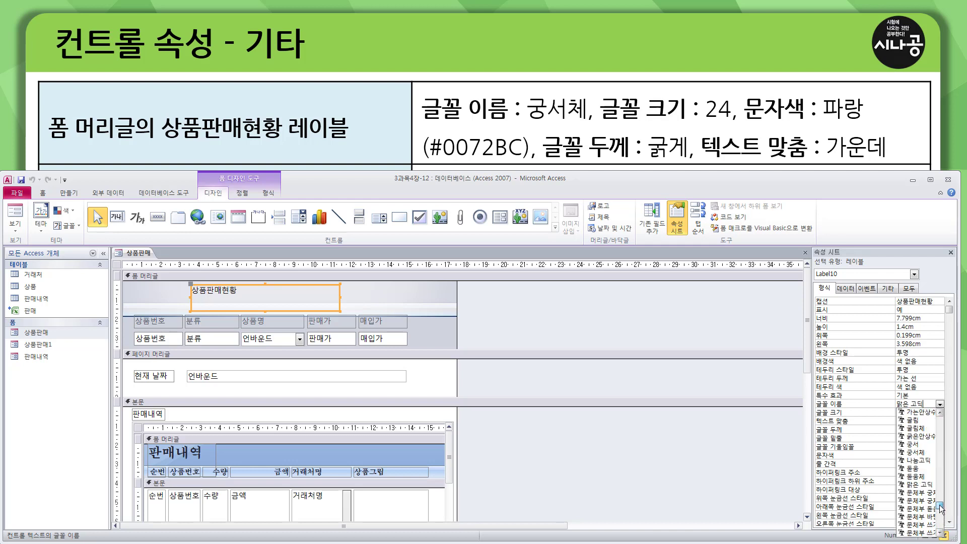
{"action": "left_click", "coordinate": [914, 461]}
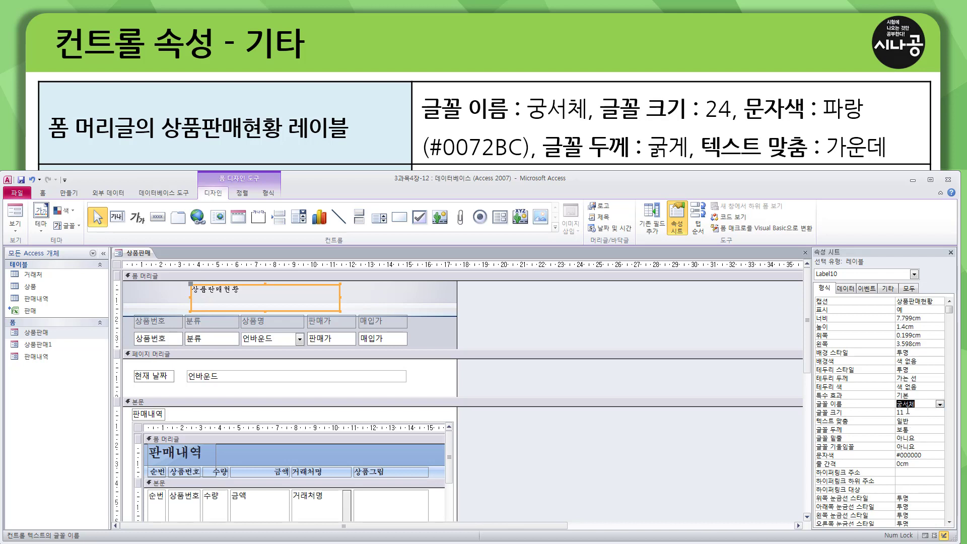
- Set the 글꼴 크기 property of the 상품판매현황 label to 24
{"action": "left_click", "coordinate": [875, 410]}
{"action": "type", "text": "24"}
{"action": "key", "text": "Return"}
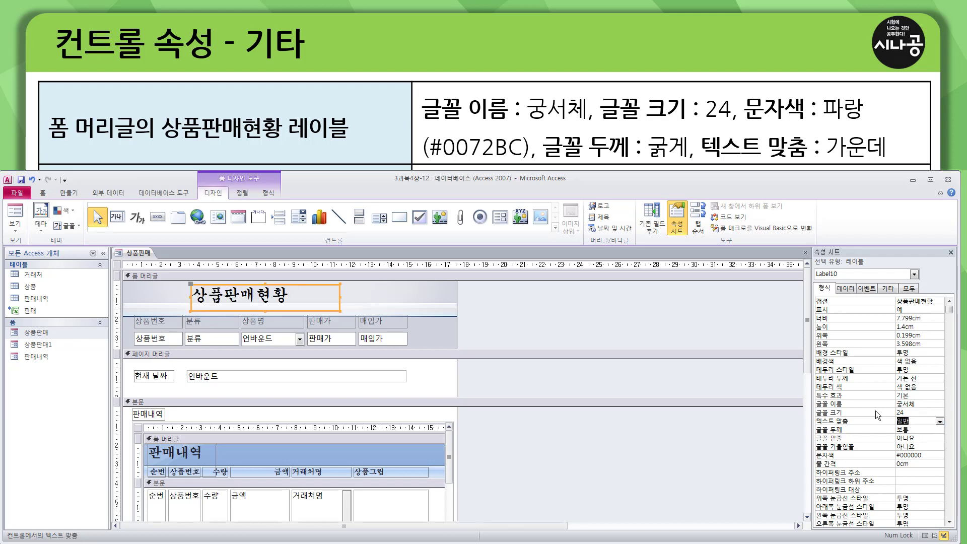
{"action": "left_click", "coordinate": [939, 410]}
{"action": "left_click", "coordinate": [939, 410]}
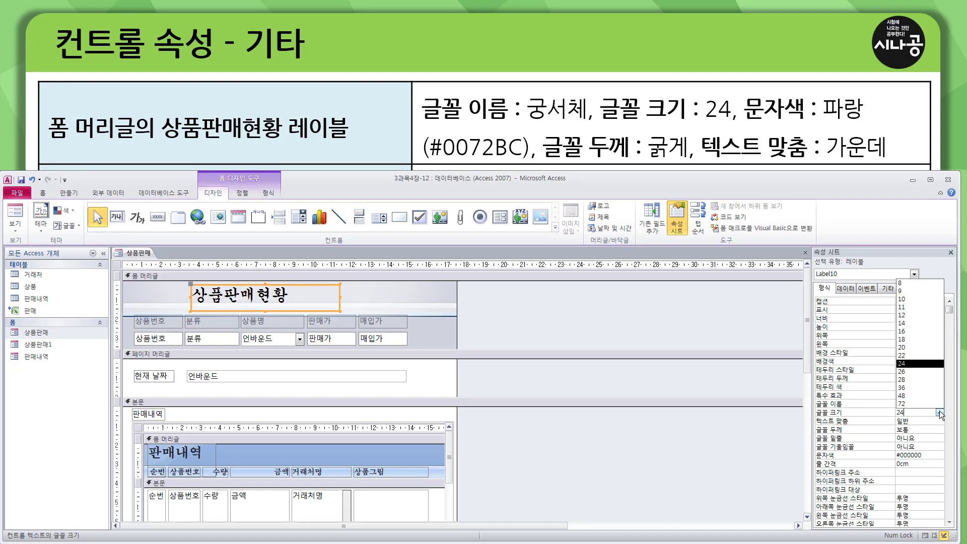
{"action": "left_click", "coordinate": [923, 363]}
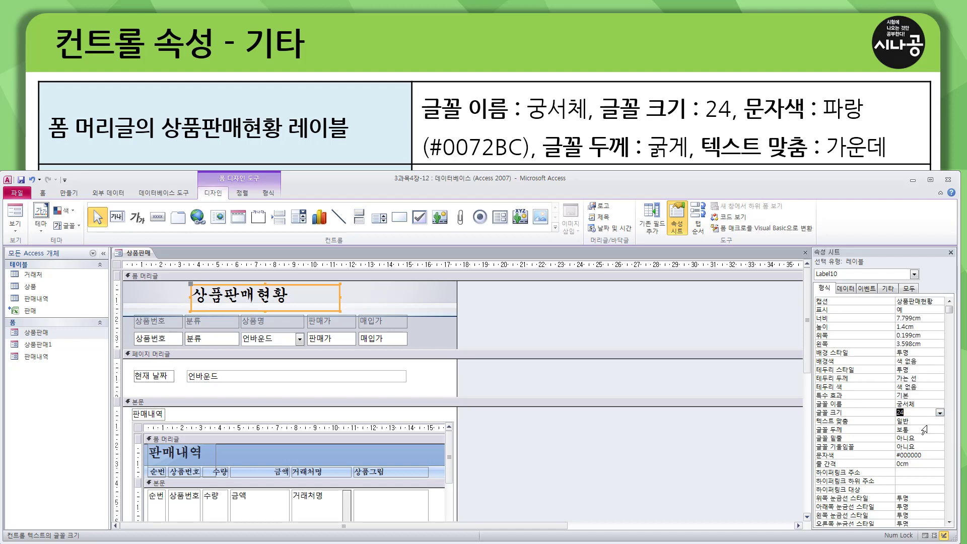
- Set the 상품판매현황 label's 텍스트 맞춤 to 가운데 and its 글꼴 두께 to 굵게
{"action": "left_click", "coordinate": [926, 422]}
{"action": "left_click", "coordinate": [940, 420]}
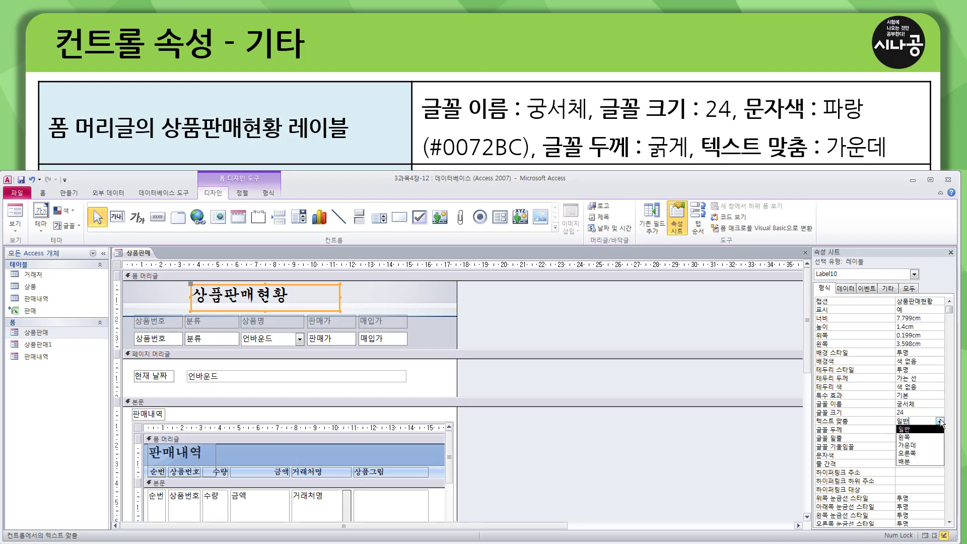
{"action": "left_click", "coordinate": [926, 446]}
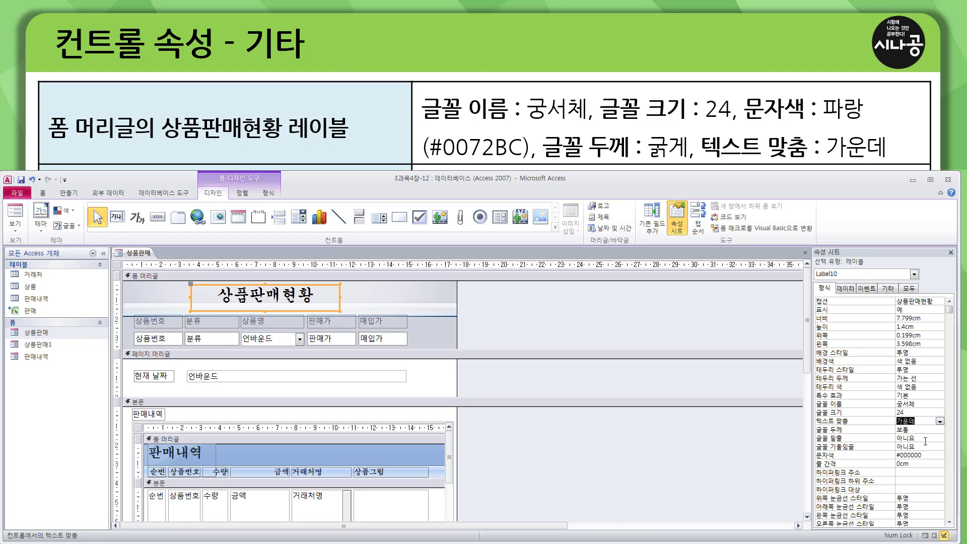
{"action": "left_click", "coordinate": [920, 428]}
{"action": "left_click", "coordinate": [940, 430]}
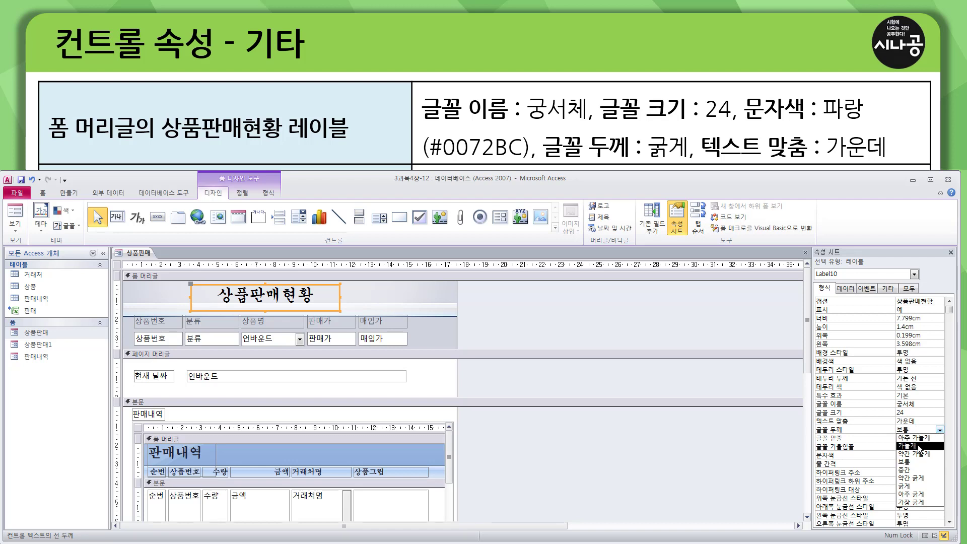
{"action": "left_click", "coordinate": [921, 487]}
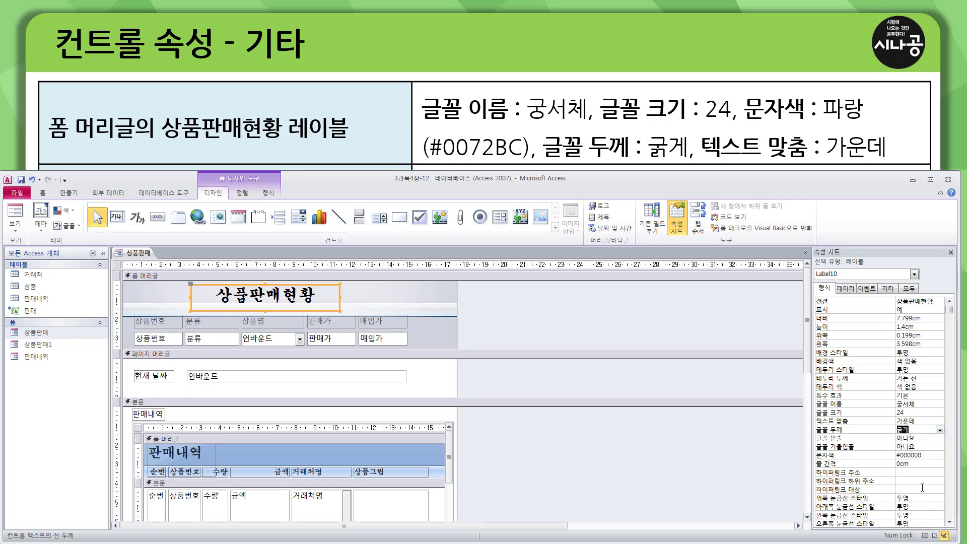
- Set the 문자색 property of the 상품판매현황 label to the standard blue #0072BC
{"action": "left_click", "coordinate": [927, 455]}
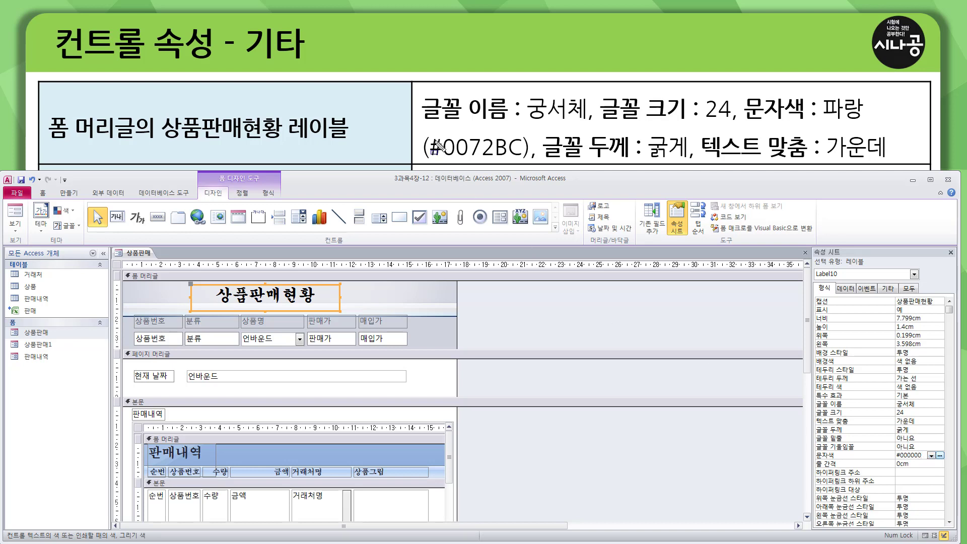
{"action": "mouse_move", "coordinate": [428, 131]}
{"action": "left_mouse_down"}
{"action": "mouse_move", "coordinate": [446, 161]}
{"action": "mouse_move", "coordinate": [526, 164]}
{"action": "left_mouse_up"}
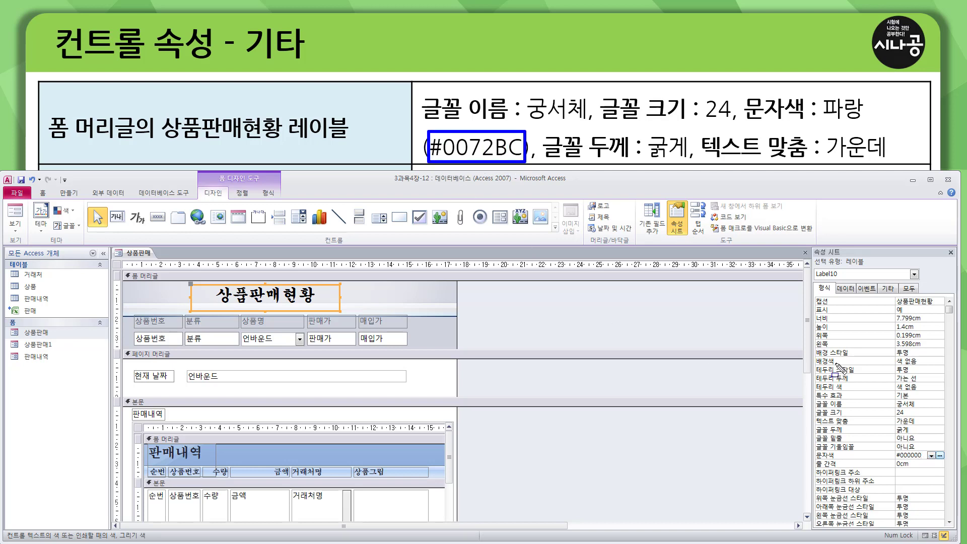
{"action": "left_click_drag", "start_coordinate": [891, 452], "coordinate": [947, 463]}
{"action": "key", "text": "Escape"}
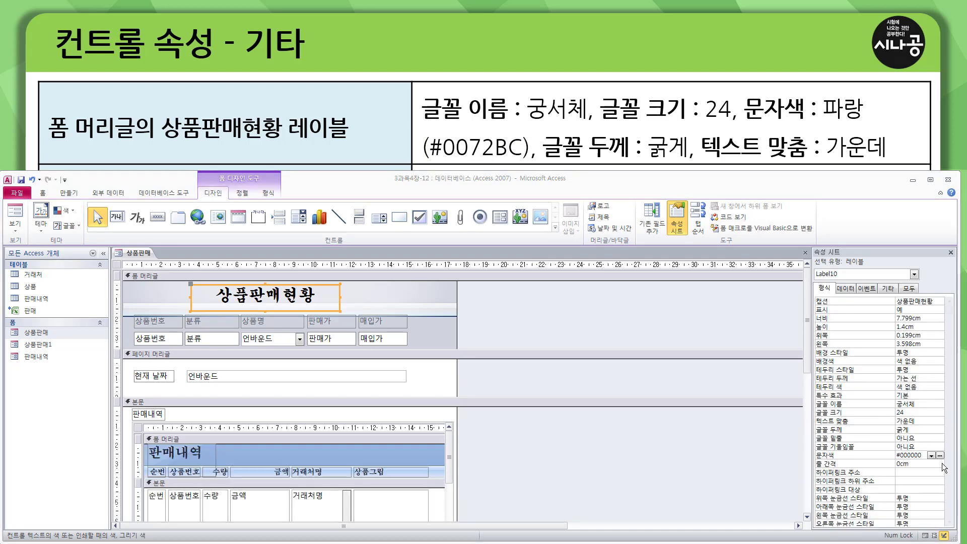
{"action": "left_click", "coordinate": [932, 455]}
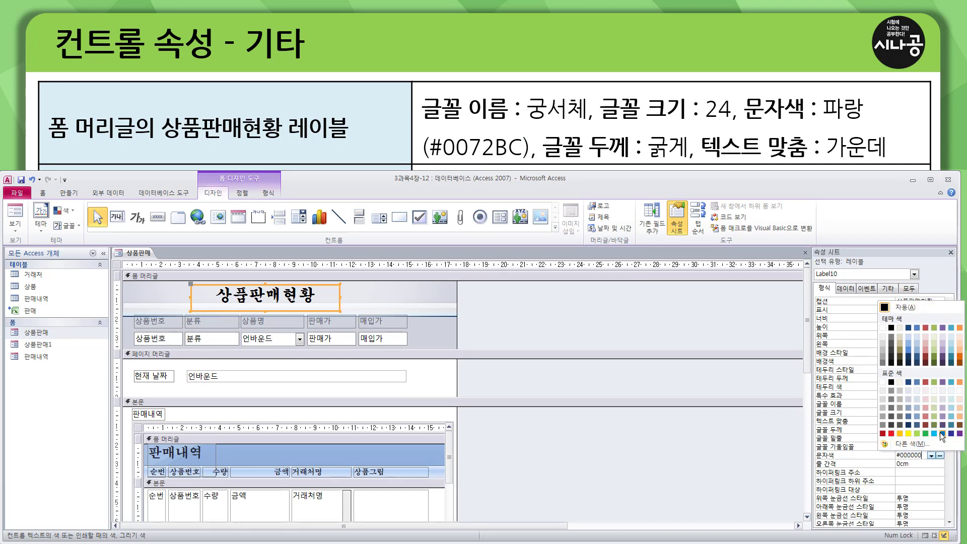
{"action": "left_click", "coordinate": [942, 435]}
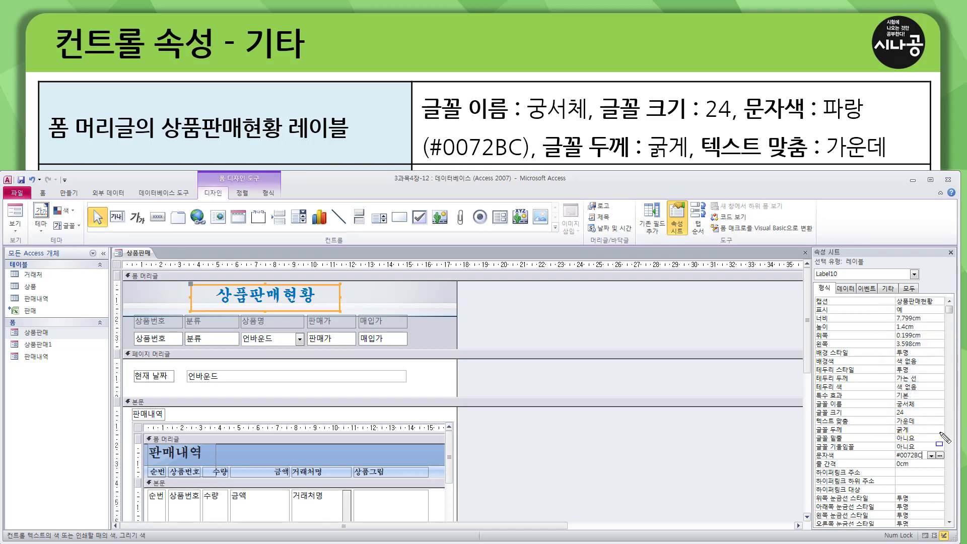
{"action": "left_click_drag", "start_coordinate": [891, 450], "coordinate": [926, 461]}
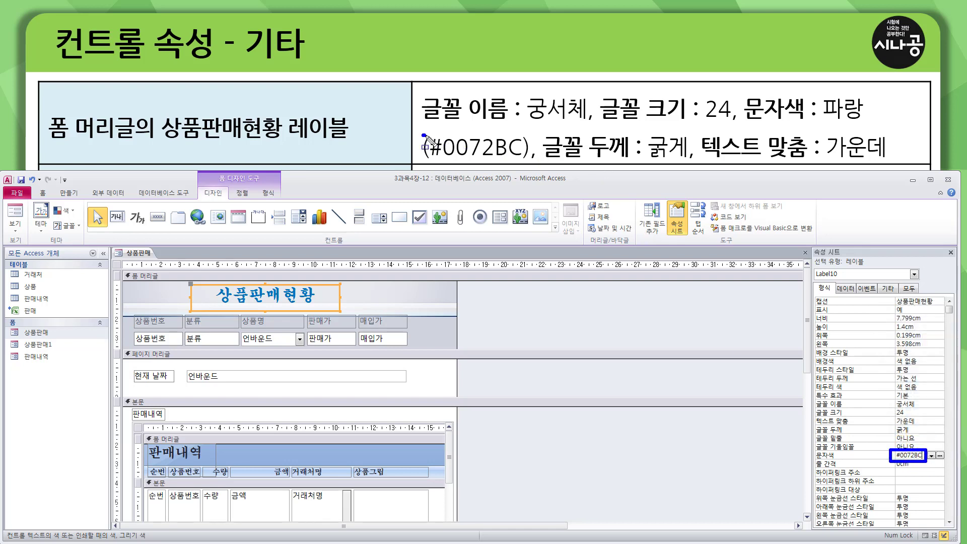
{"action": "left_click_drag", "start_coordinate": [423, 134], "coordinate": [543, 161]}
{"action": "key", "text": "Escape"}
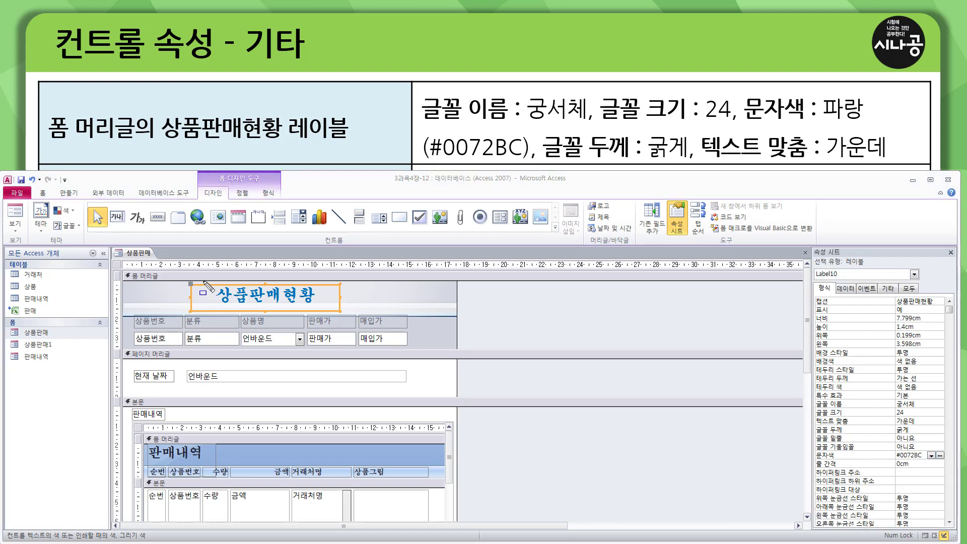
{"action": "mouse_move", "coordinate": [204, 282]}
{"action": "left_mouse_down"}
{"action": "mouse_move", "coordinate": [280, 312]}
{"action": "mouse_move", "coordinate": [323, 308]}
{"action": "left_mouse_up"}
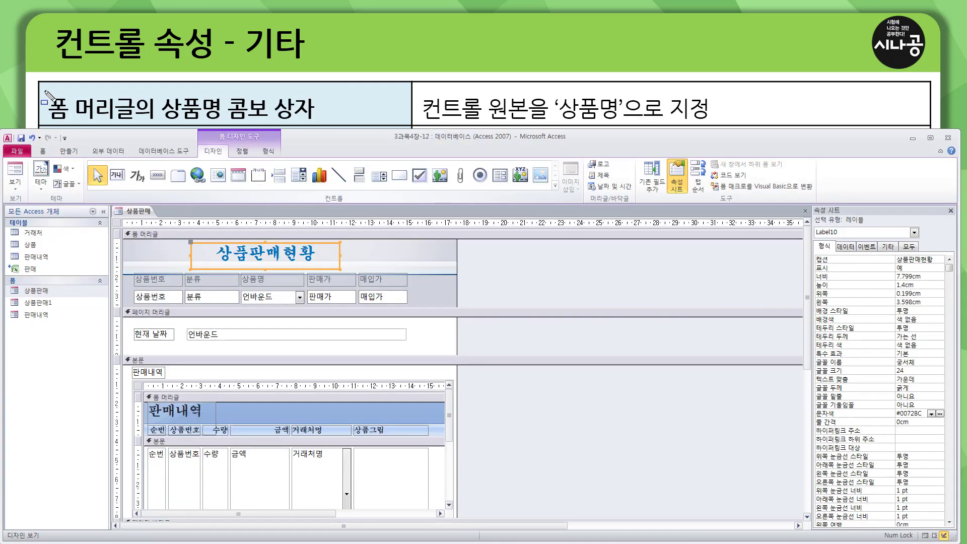
{"action": "mouse_move", "coordinate": [45, 91]}
{"action": "left_mouse_down"}
{"action": "mouse_move", "coordinate": [113, 122]}
{"action": "mouse_move", "coordinate": [317, 121]}
{"action": "left_mouse_up"}
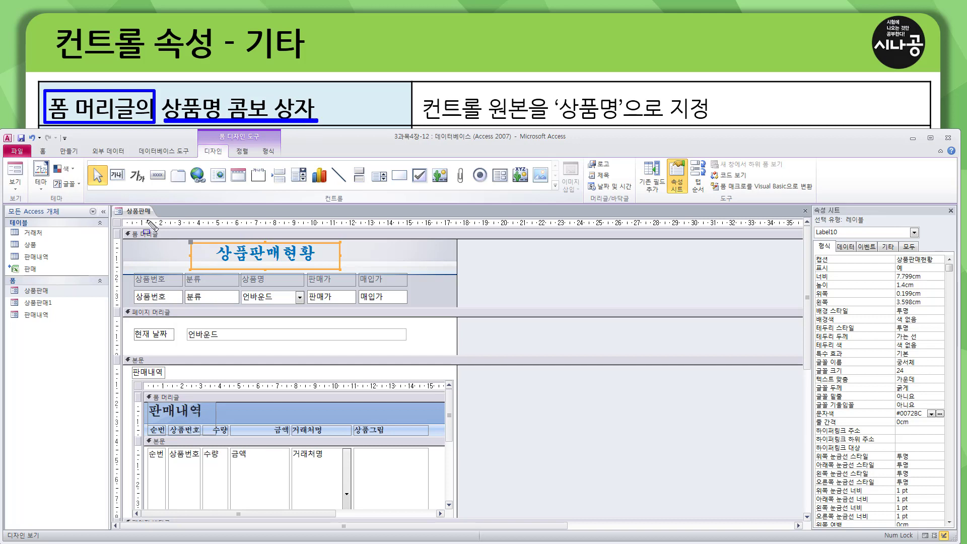
{"action": "mouse_move", "coordinate": [121, 228]}
{"action": "left_mouse_down"}
{"action": "mouse_move", "coordinate": [259, 317]}
{"action": "mouse_move", "coordinate": [459, 320]}
{"action": "mouse_move", "coordinate": [460, 310]}
{"action": "left_mouse_up"}
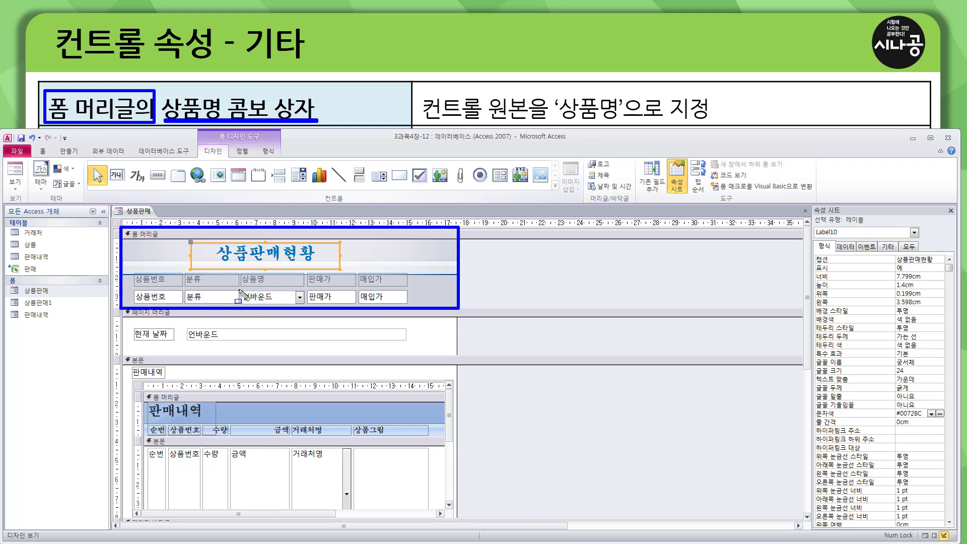
{"action": "mouse_move", "coordinate": [242, 290]}
{"action": "left_mouse_down"}
{"action": "mouse_move", "coordinate": [272, 315]}
{"action": "mouse_move", "coordinate": [306, 304]}
{"action": "left_mouse_up"}
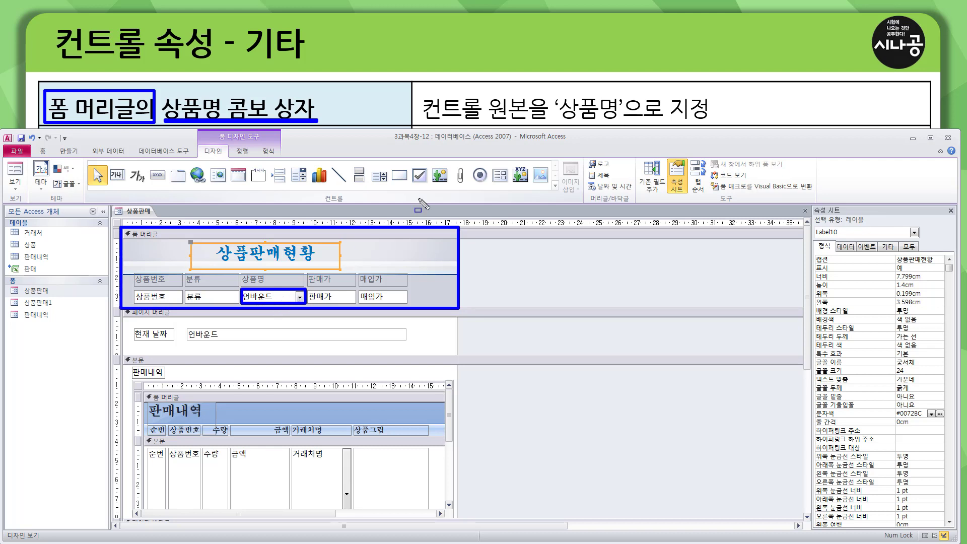
{"action": "mouse_move", "coordinate": [427, 121]}
{"action": "left_mouse_down"}
{"action": "mouse_move", "coordinate": [535, 112]}
{"action": "mouse_move", "coordinate": [712, 120]}
{"action": "left_mouse_up"}
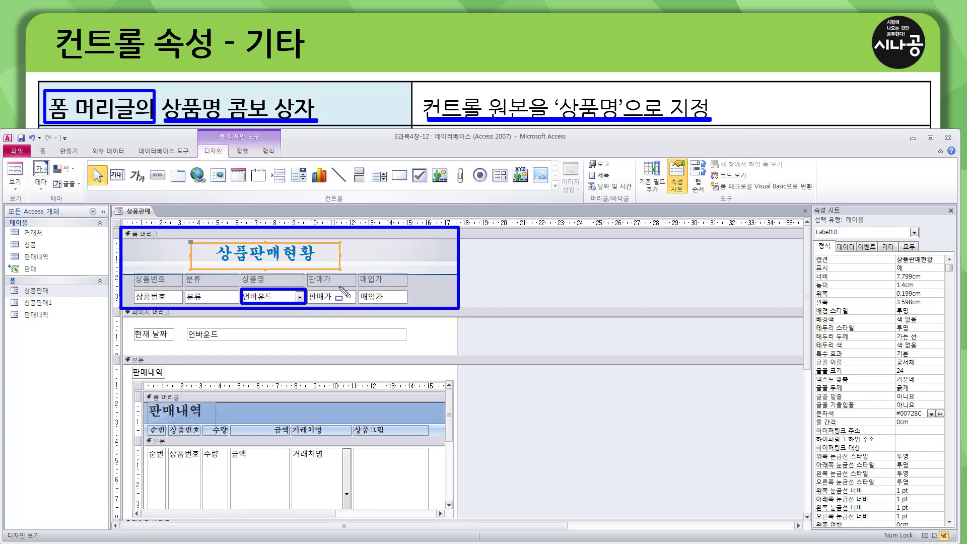
{"action": "key", "text": "Escape"}
- Set the 컨트롤 원본 property of the 상품명 combo box in the 폼 머리글 to 상품명
{"action": "left_click", "coordinate": [299, 298]}
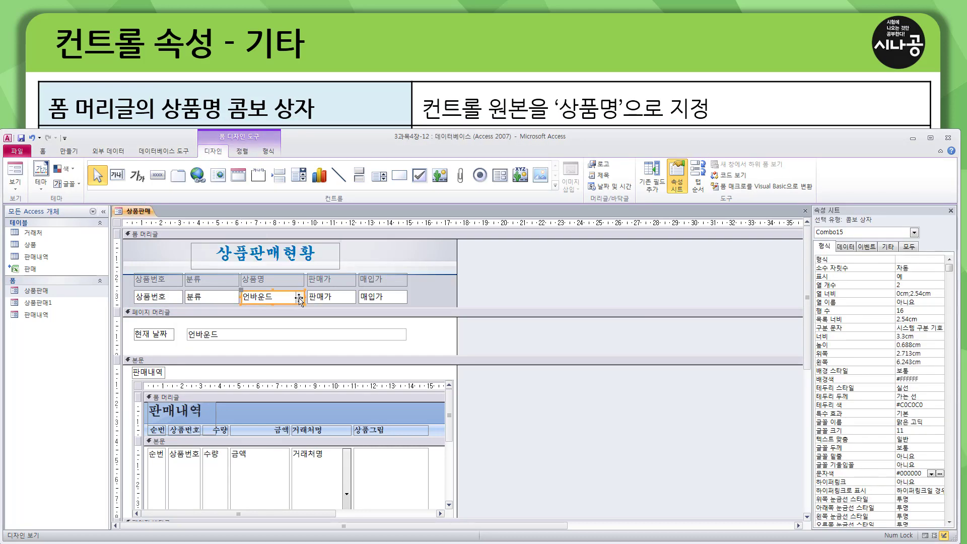
{"action": "left_click", "coordinate": [854, 247]}
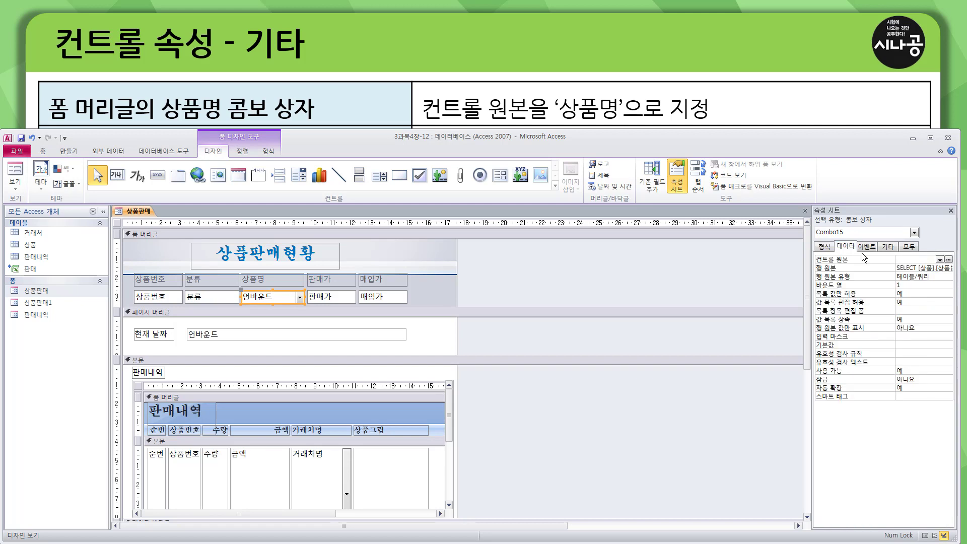
{"action": "left_click_drag", "start_coordinate": [814, 254], "coordinate": [853, 265]}
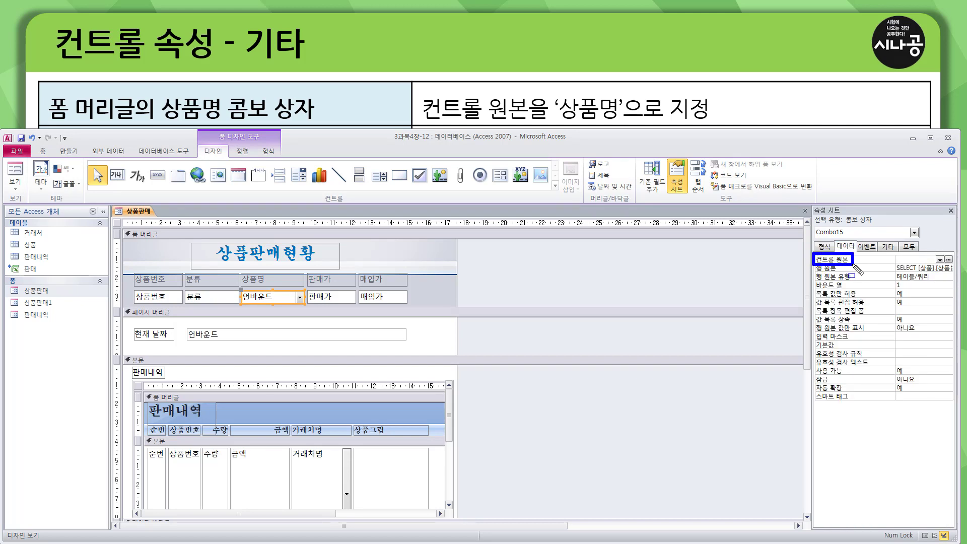
{"action": "left_click", "coordinate": [940, 261]}
{"action": "left_click", "coordinate": [940, 260]}
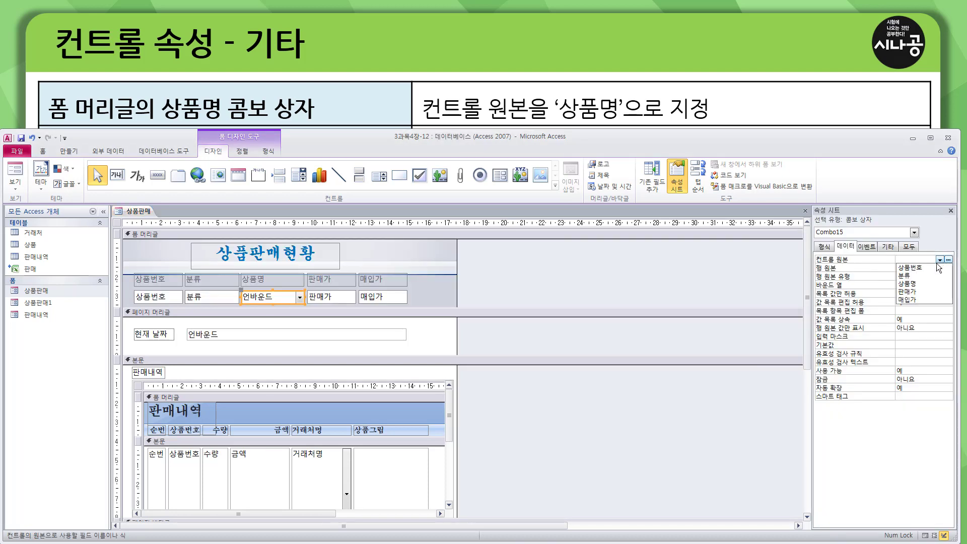
{"action": "left_click", "coordinate": [925, 284]}
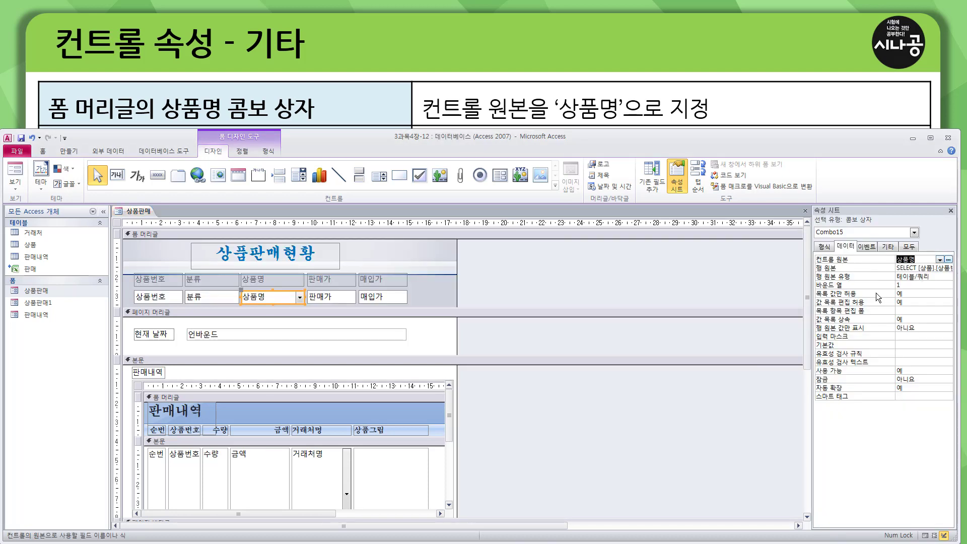
{"action": "left_click_drag", "start_coordinate": [242, 292], "coordinate": [305, 304]}
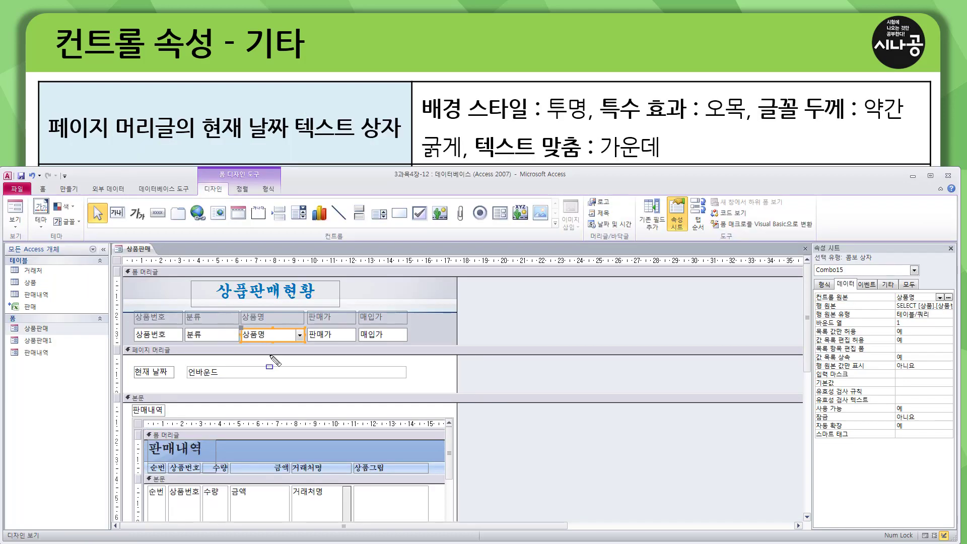
{"action": "left_click_drag", "start_coordinate": [48, 139], "coordinate": [192, 137]}
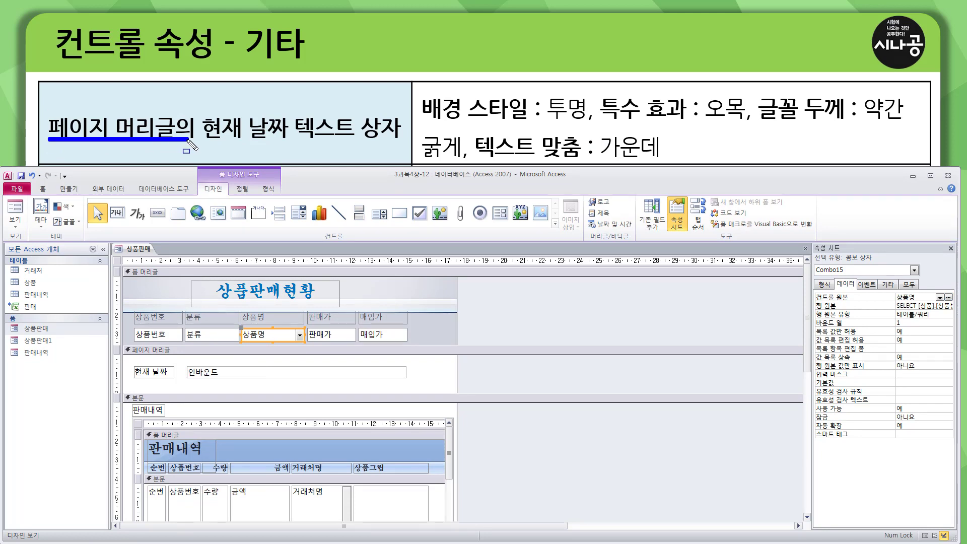
{"action": "mouse_move", "coordinate": [130, 352]}
{"action": "left_mouse_down"}
{"action": "mouse_move", "coordinate": [371, 396]}
{"action": "mouse_move", "coordinate": [458, 395]}
{"action": "left_mouse_up"}
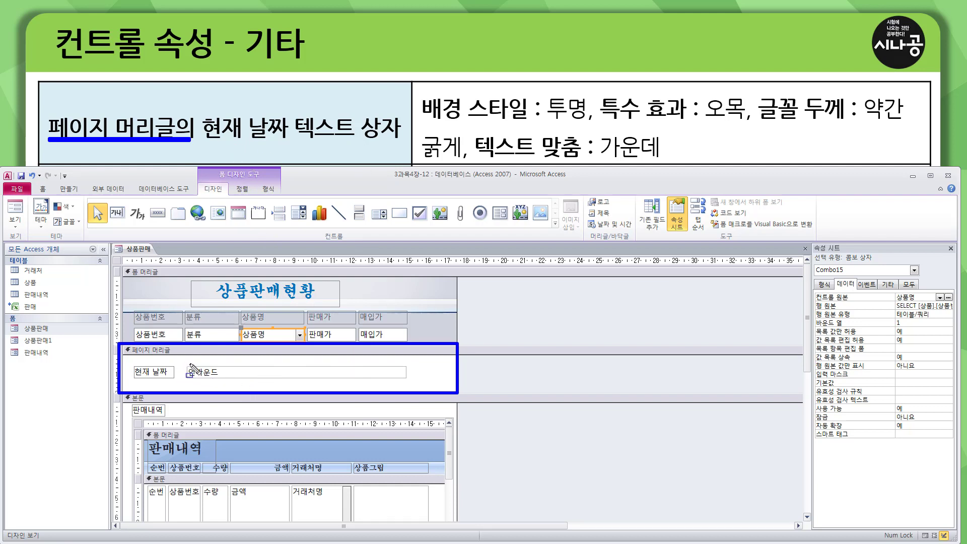
{"action": "mouse_move", "coordinate": [184, 362]}
{"action": "left_mouse_down"}
{"action": "mouse_move", "coordinate": [322, 389]}
{"action": "mouse_move", "coordinate": [430, 383]}
{"action": "mouse_move", "coordinate": [417, 383]}
{"action": "left_mouse_up"}
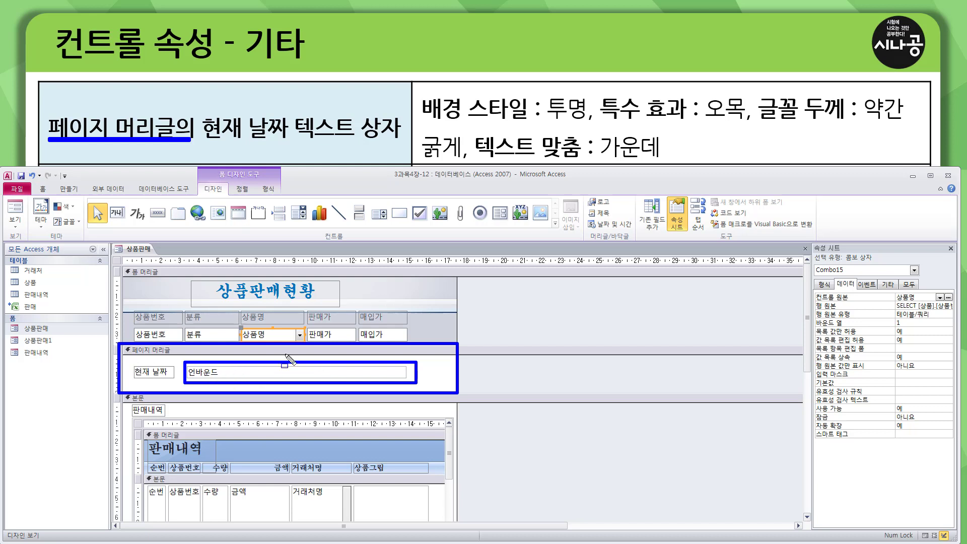
{"action": "left_click_drag", "start_coordinate": [422, 120], "coordinate": [905, 124]}
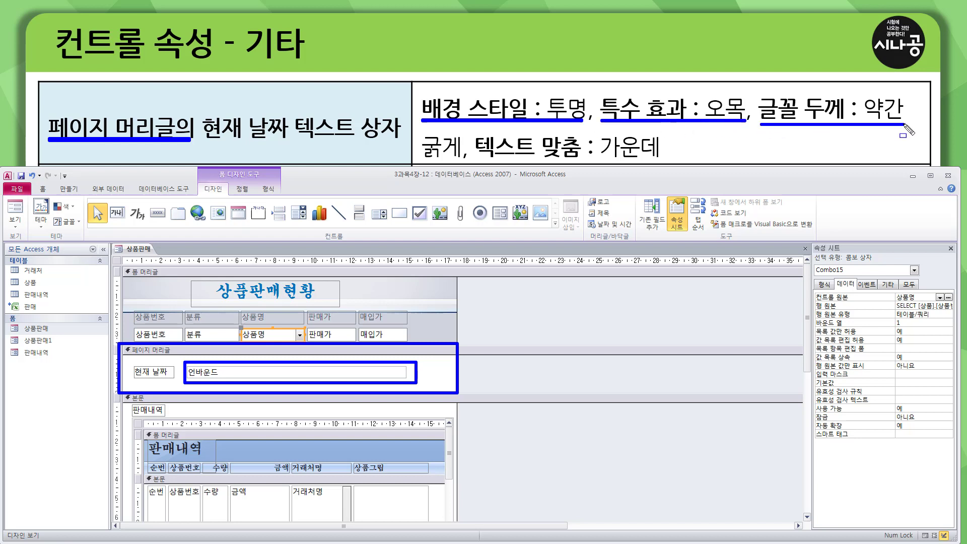
{"action": "left_click_drag", "start_coordinate": [425, 160], "coordinate": [660, 160]}
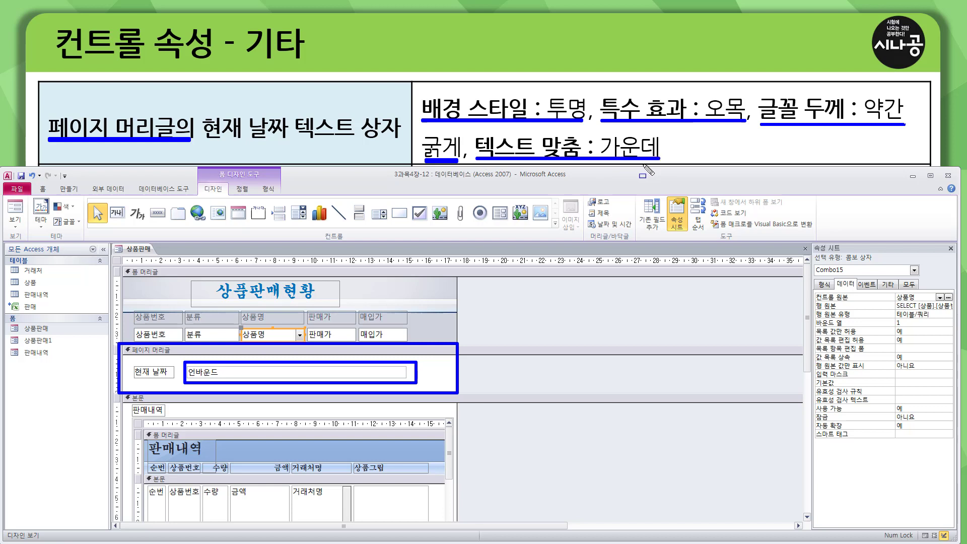
{"action": "left_click_drag", "start_coordinate": [813, 275], "coordinate": [838, 291]}
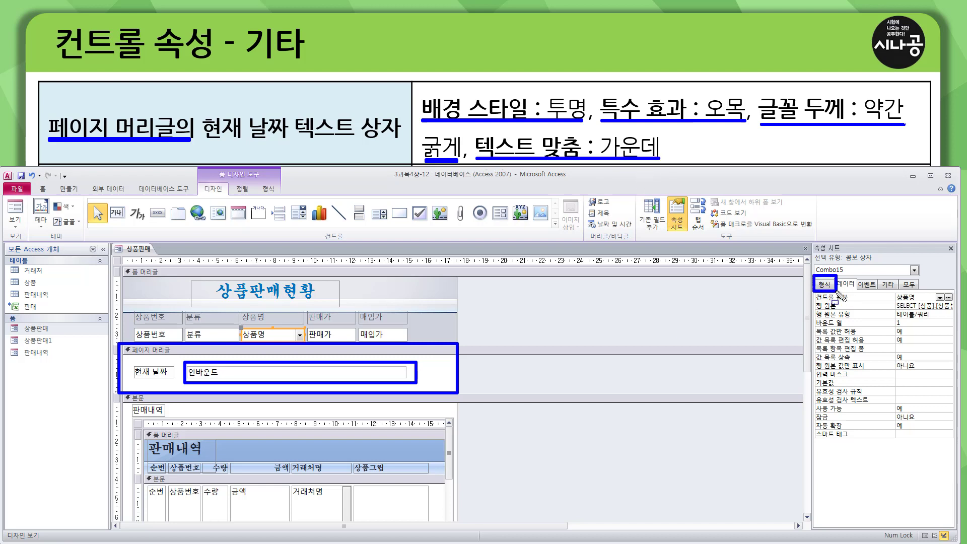
{"action": "key", "text": "Escape"}
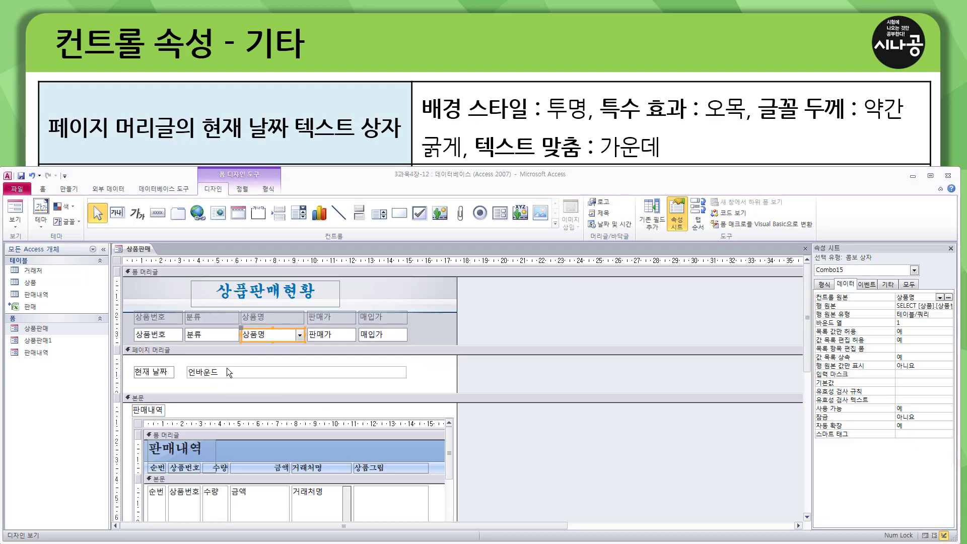
- Set the 배경 스타일 property of the 현재 날짜 text box in the 페이지 머리글 to 투명
{"action": "left_click", "coordinate": [241, 375]}
{"action": "left_click_drag", "start_coordinate": [176, 362], "coordinate": [452, 385]}
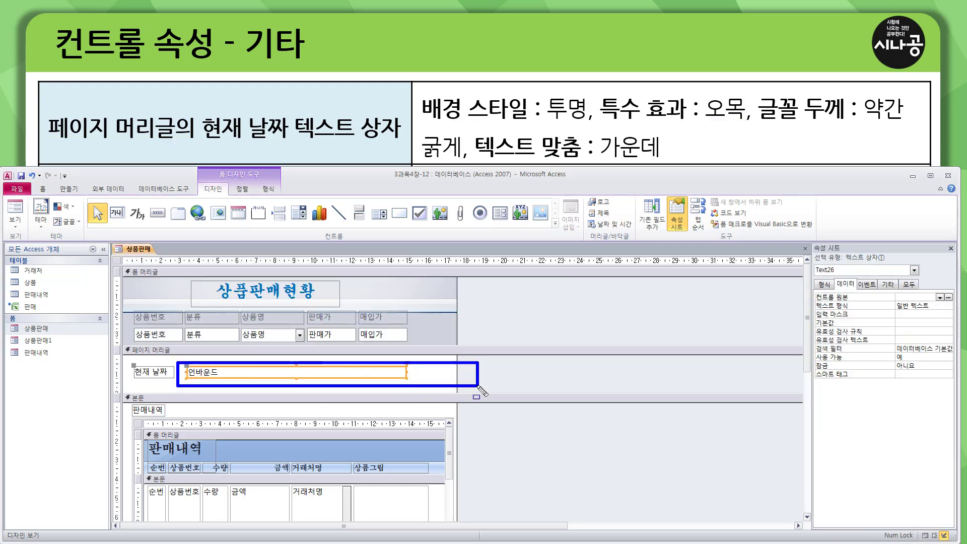
{"action": "left_click", "coordinate": [824, 285]}
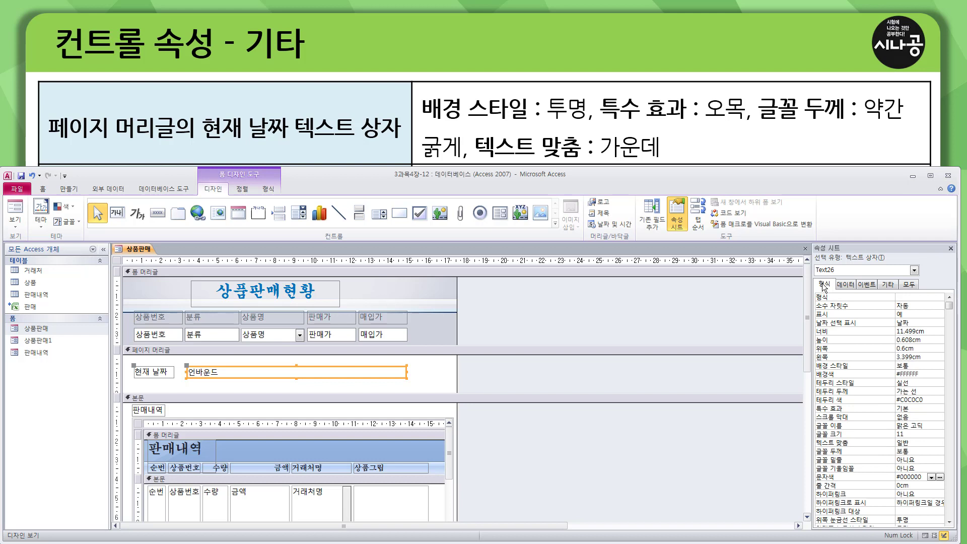
{"action": "mouse_move", "coordinate": [816, 357]}
{"action": "left_mouse_down"}
{"action": "mouse_move", "coordinate": [819, 372]}
{"action": "mouse_move", "coordinate": [939, 373]}
{"action": "left_mouse_up"}
{"action": "left_click", "coordinate": [940, 368]}
{"action": "left_click", "coordinate": [918, 373]}
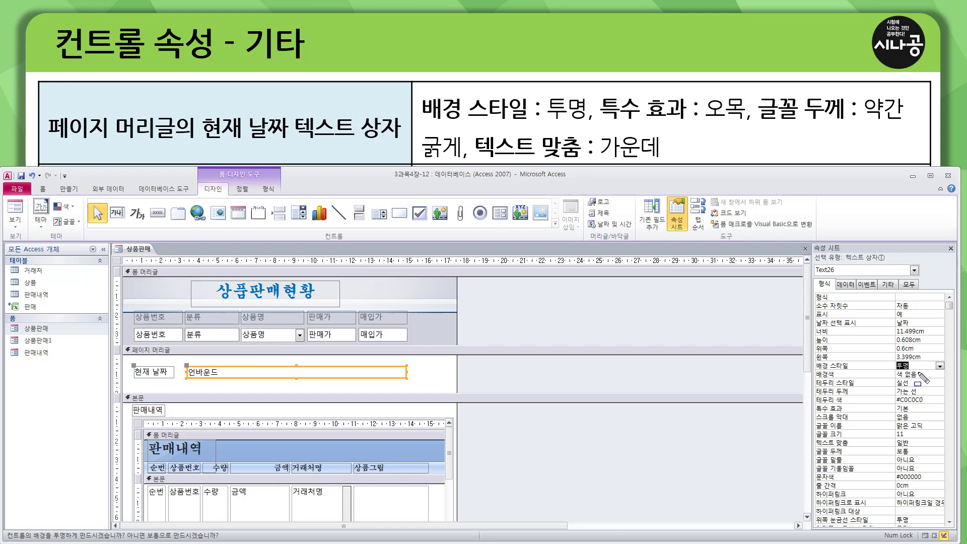
{"action": "key", "text": "Escape"}
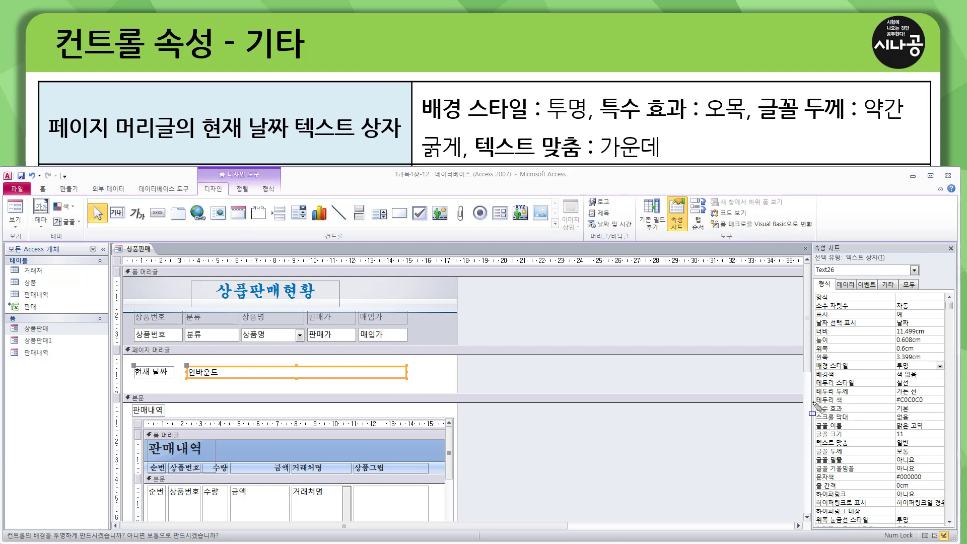
- Set the 특수 효과 property of the 현재 날짜 text box to 오목
{"action": "mouse_move", "coordinate": [813, 402]}
{"action": "left_mouse_down"}
{"action": "mouse_move", "coordinate": [832, 416]}
{"action": "mouse_move", "coordinate": [947, 416]}
{"action": "left_mouse_up"}
{"action": "key", "text": "Escape"}
{"action": "left_click", "coordinate": [934, 409]}
{"action": "left_click", "coordinate": [939, 408]}
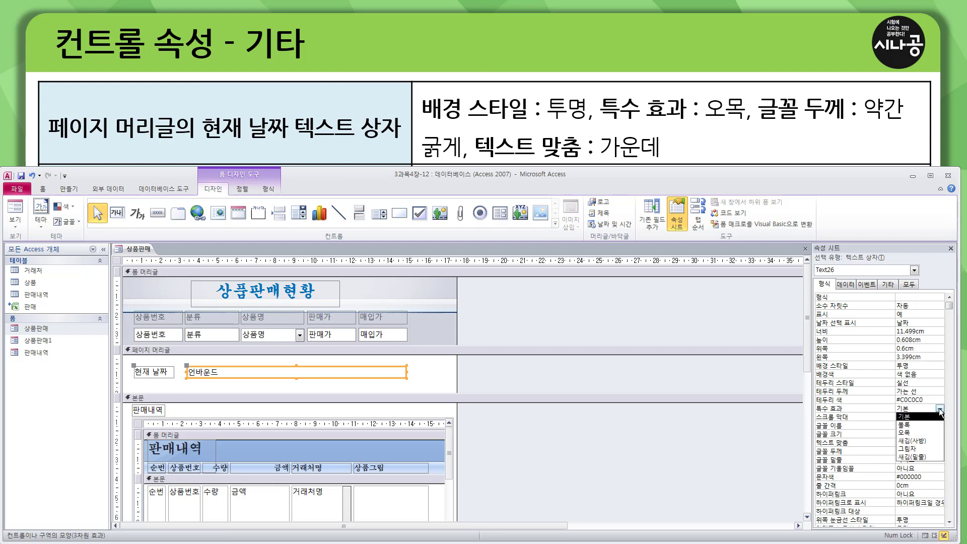
{"action": "left_click", "coordinate": [920, 434]}
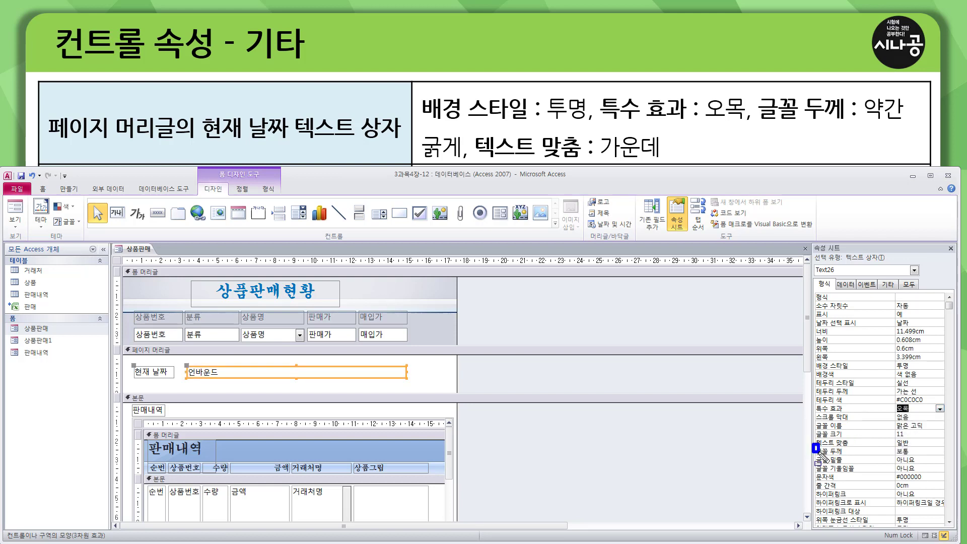
- Set the 현재 날짜 text box's 글꼴 두께 to 약간 굵게 and its 텍스트 맞춤 to 가운데
{"action": "left_click_drag", "start_coordinate": [813, 445], "coordinate": [932, 458]}
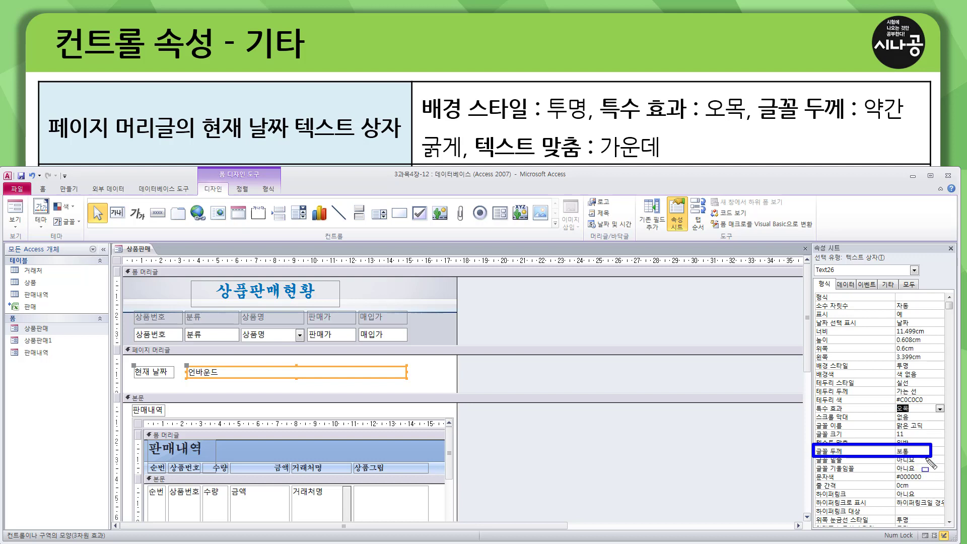
{"action": "left_click", "coordinate": [924, 451]}
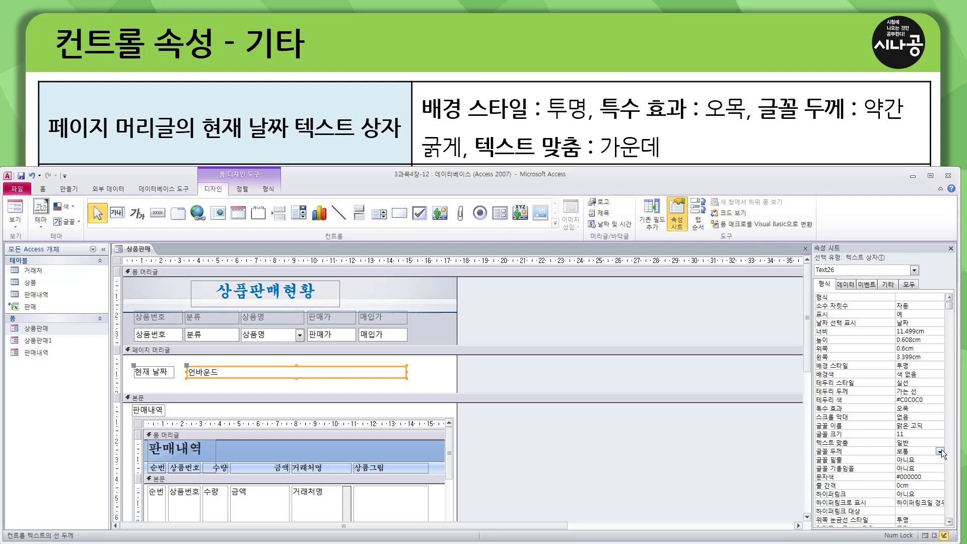
{"action": "left_click", "coordinate": [940, 451]}
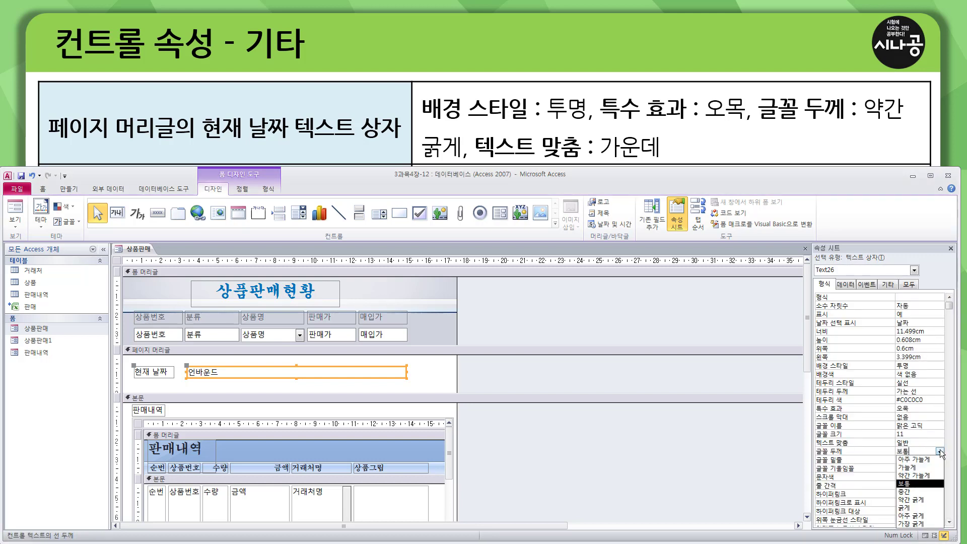
{"action": "left_click", "coordinate": [924, 498]}
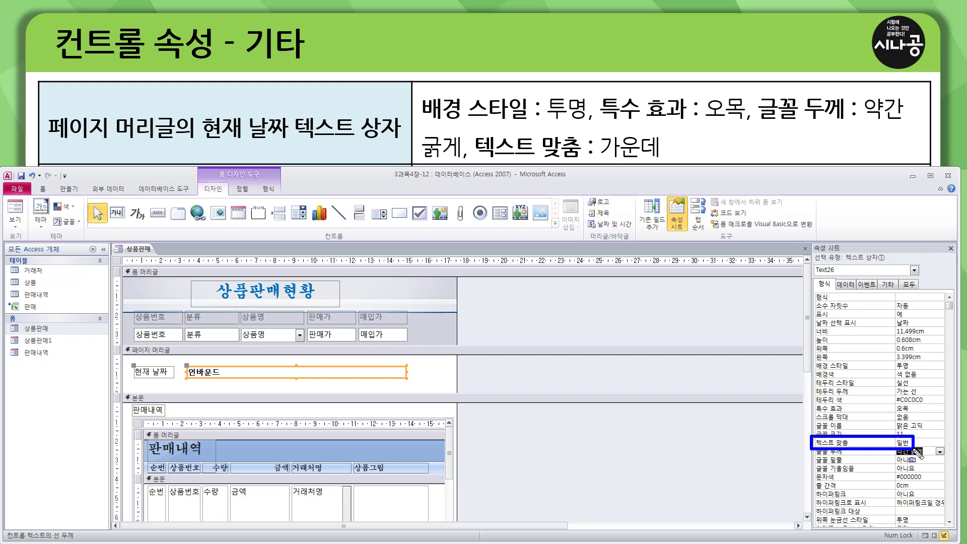
{"action": "left_click", "coordinate": [937, 443]}
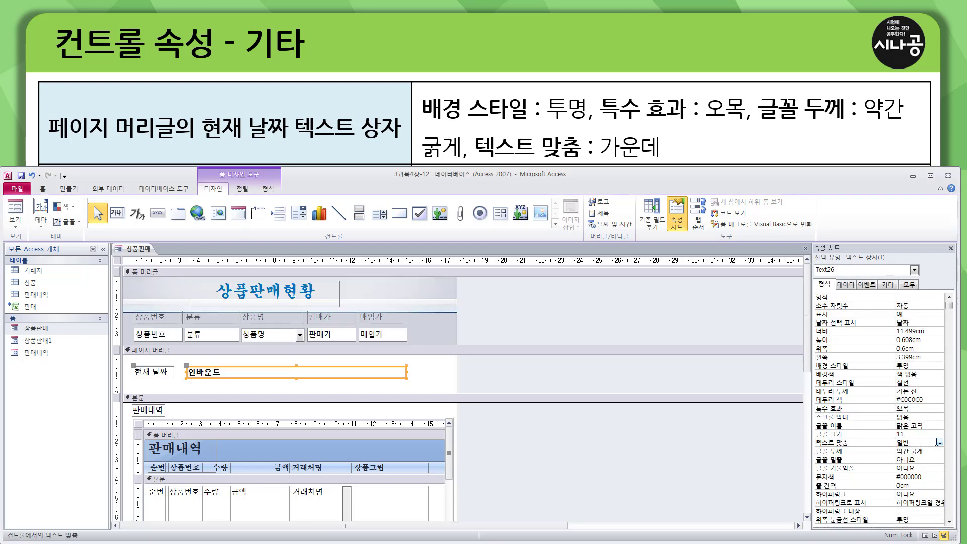
{"action": "left_click", "coordinate": [940, 443]}
{"action": "left_click", "coordinate": [917, 467]}
{"action": "left_click", "coordinate": [430, 372]}
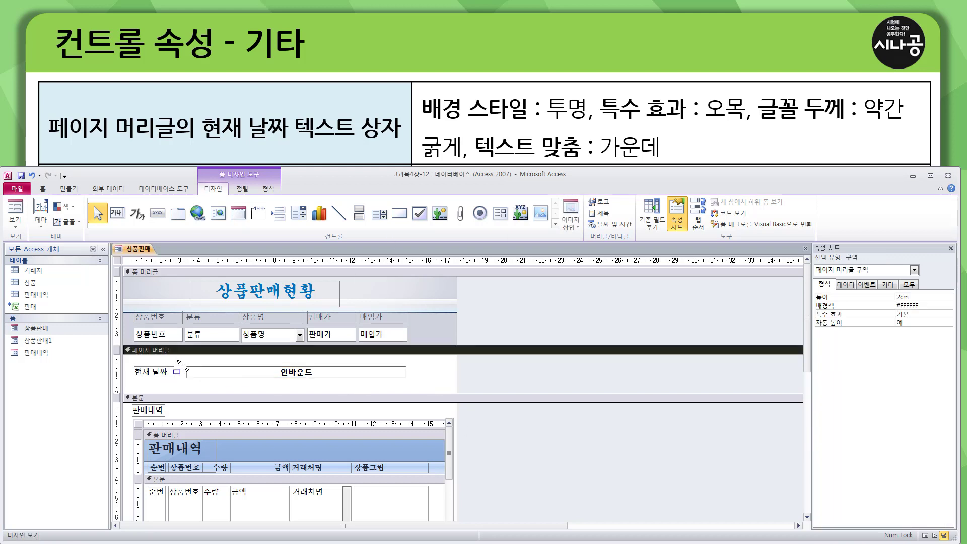
{"action": "left_click_drag", "start_coordinate": [176, 360], "coordinate": [423, 389]}
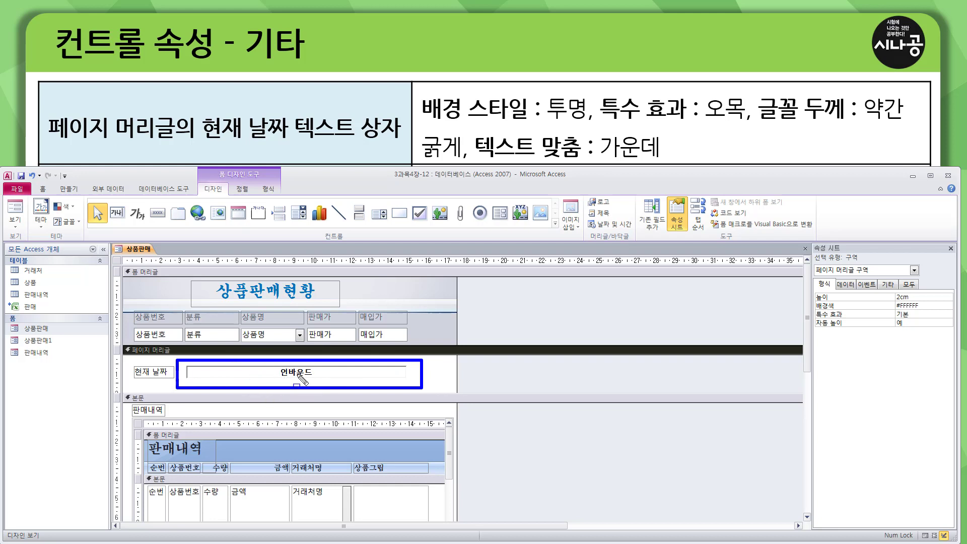
{"action": "key", "text": "Escape"}
{"action": "left_click", "coordinate": [429, 369]}
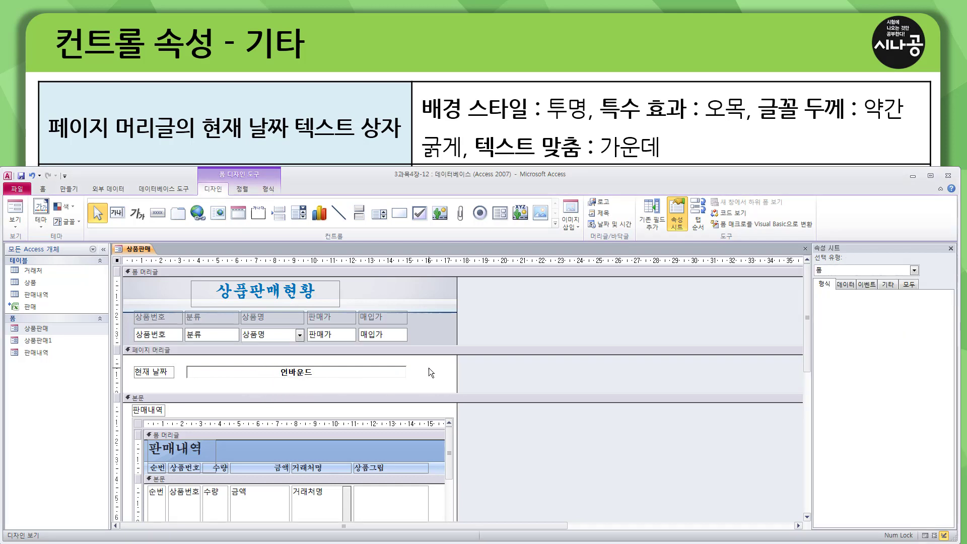
{"action": "left_click", "coordinate": [300, 355]}
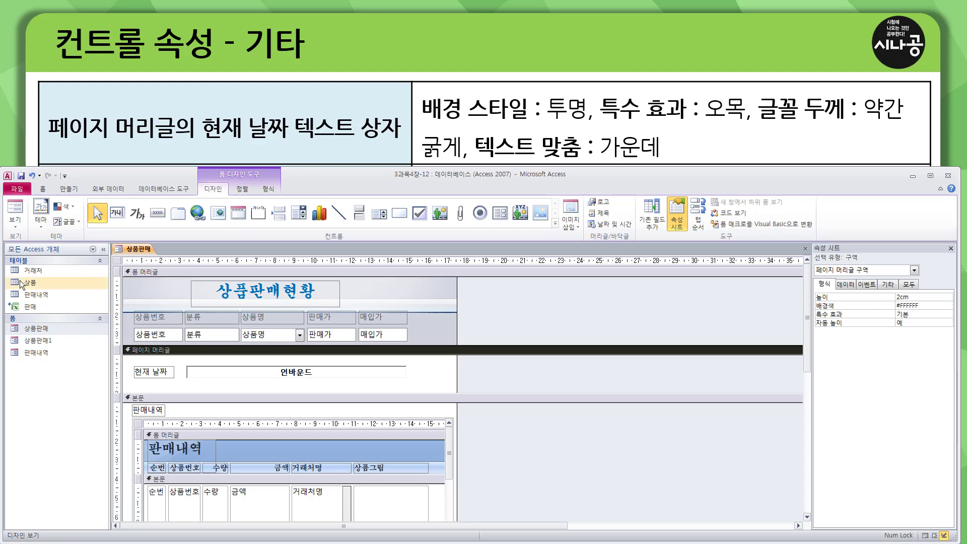
- Set the 글꼴 두께 property of the 판매가 평균 label in the 페이지 바닥글 to 약간 굵게
{"action": "key", "text": "ctrl+2"}
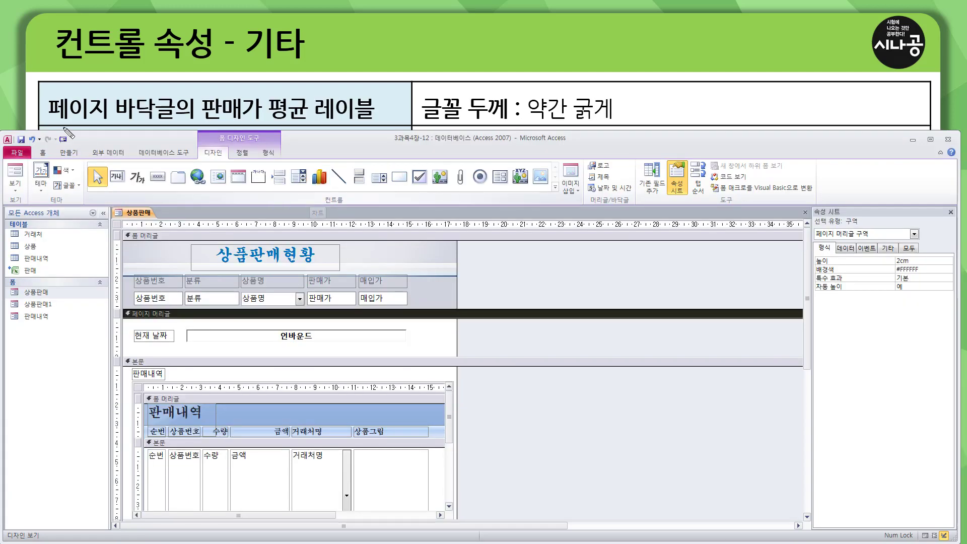
{"action": "mouse_move", "coordinate": [43, 92]}
{"action": "left_mouse_down"}
{"action": "mouse_move", "coordinate": [115, 124]}
{"action": "mouse_move", "coordinate": [377, 121]}
{"action": "left_mouse_up"}
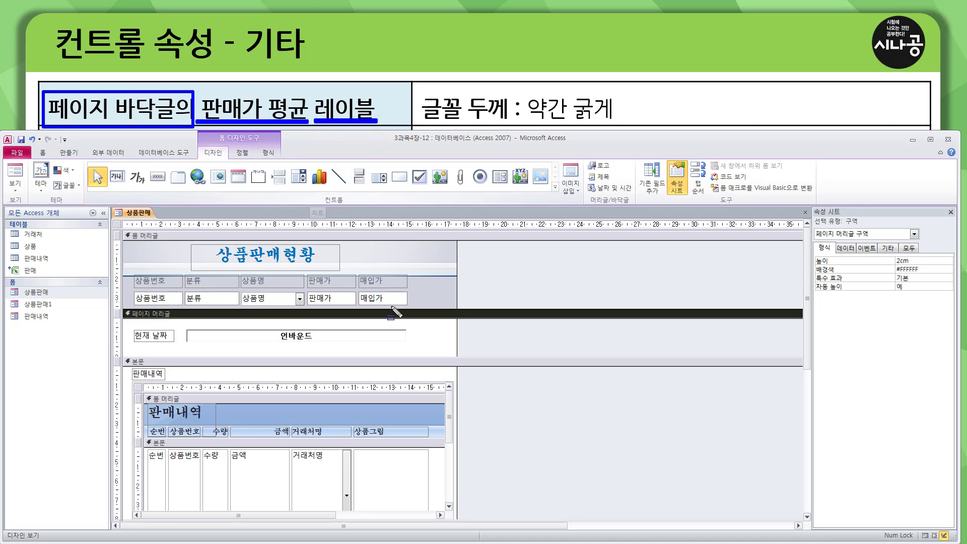
{"action": "left_click", "coordinate": [535, 399]}
{"action": "scroll", "coordinate": [534, 398], "scroll_direction": "down", "scroll_amount": 5}
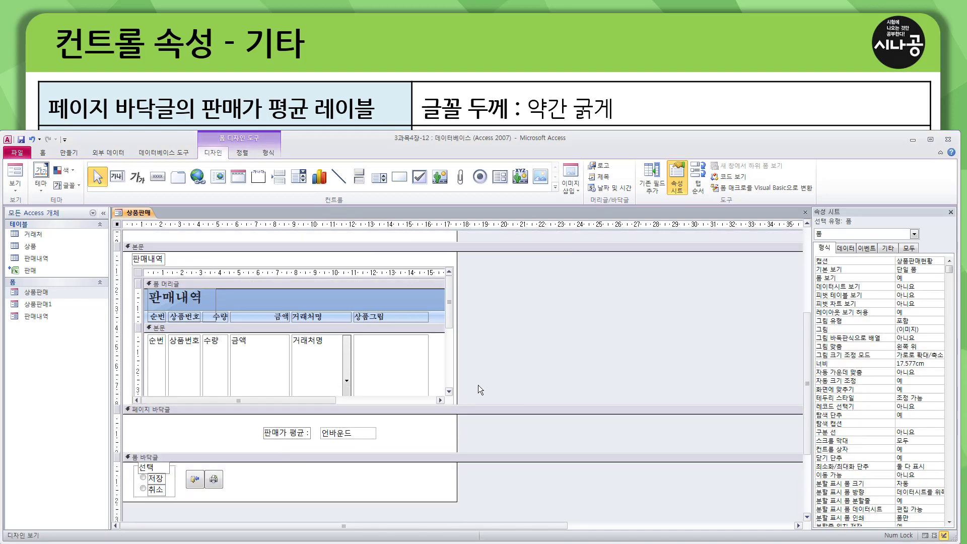
{"action": "mouse_move", "coordinate": [121, 402]}
{"action": "left_mouse_down"}
{"action": "mouse_move", "coordinate": [279, 443]}
{"action": "mouse_move", "coordinate": [459, 450]}
{"action": "left_mouse_up"}
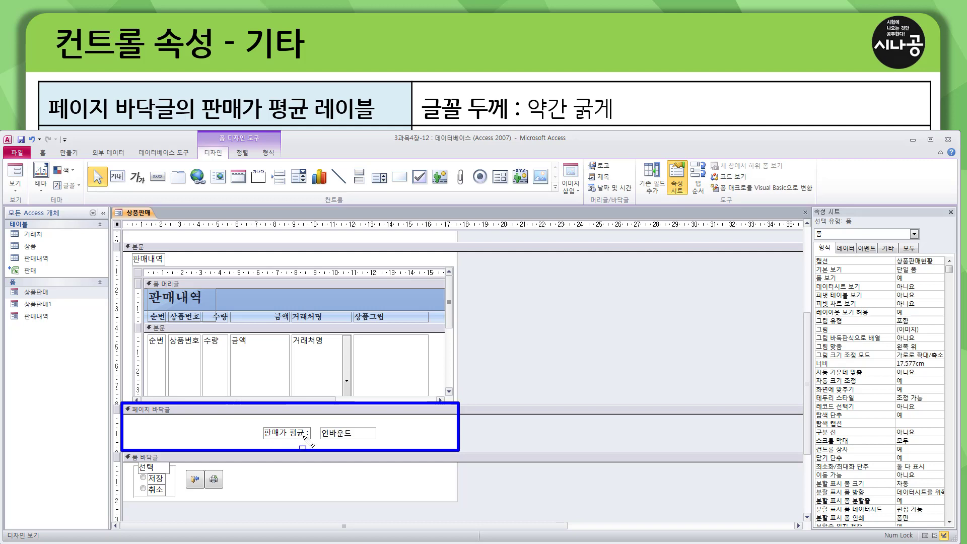
{"action": "left_click_drag", "start_coordinate": [259, 421], "coordinate": [313, 443]}
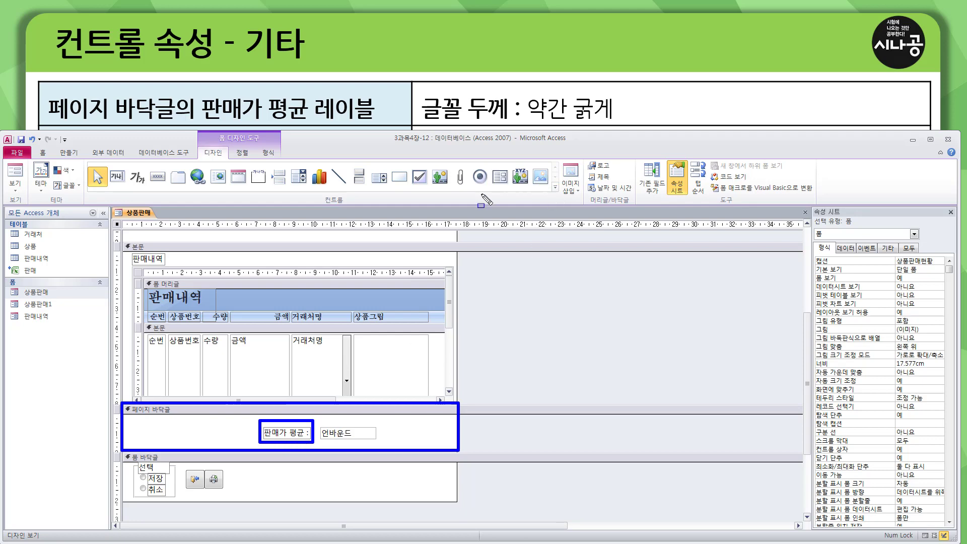
{"action": "left_click", "coordinate": [287, 435]}
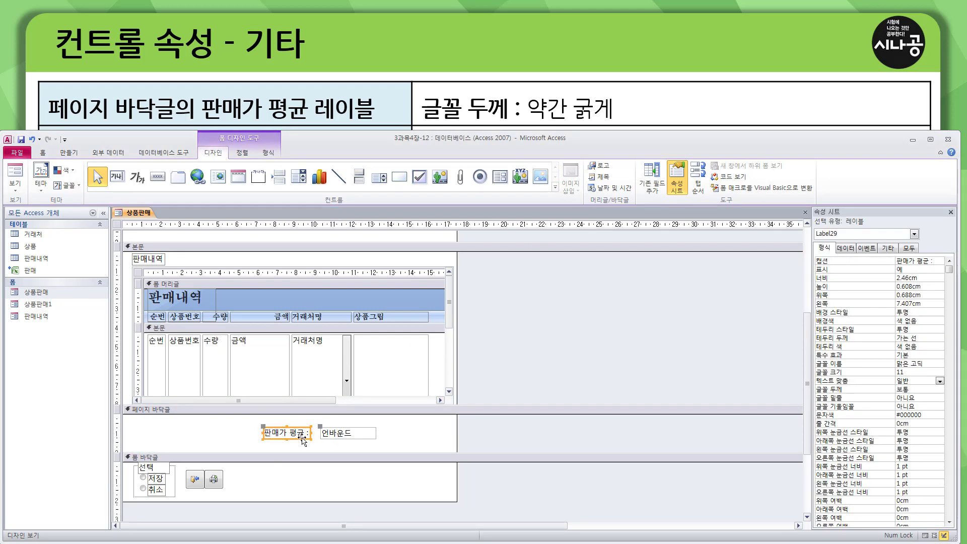
{"action": "left_click_drag", "start_coordinate": [812, 244], "coordinate": [842, 257]}
{"action": "mouse_move", "coordinate": [814, 375]}
{"action": "left_mouse_down"}
{"action": "mouse_move", "coordinate": [832, 400]}
{"action": "mouse_move", "coordinate": [943, 398]}
{"action": "left_mouse_up"}
{"action": "left_click", "coordinate": [932, 389]}
{"action": "left_click", "coordinate": [939, 390]}
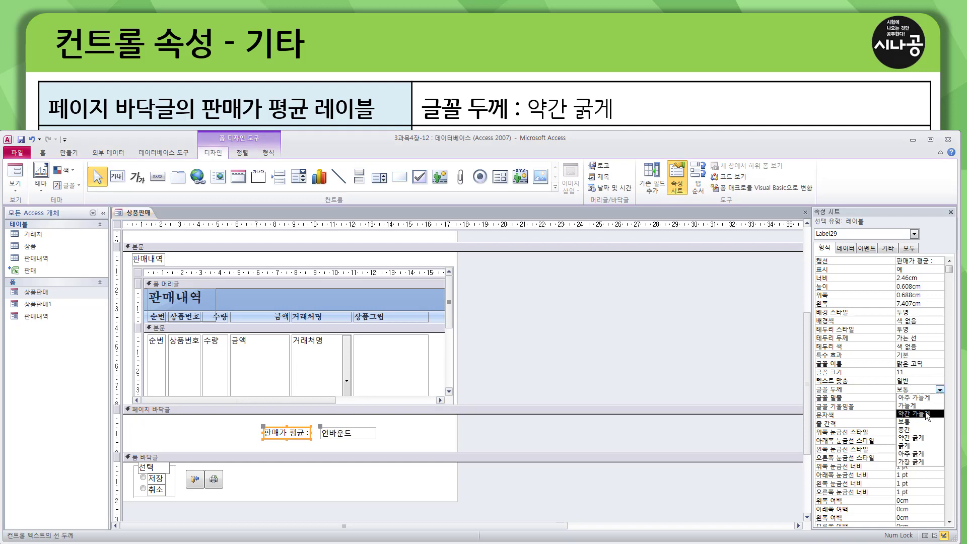
{"action": "left_click", "coordinate": [920, 438]}
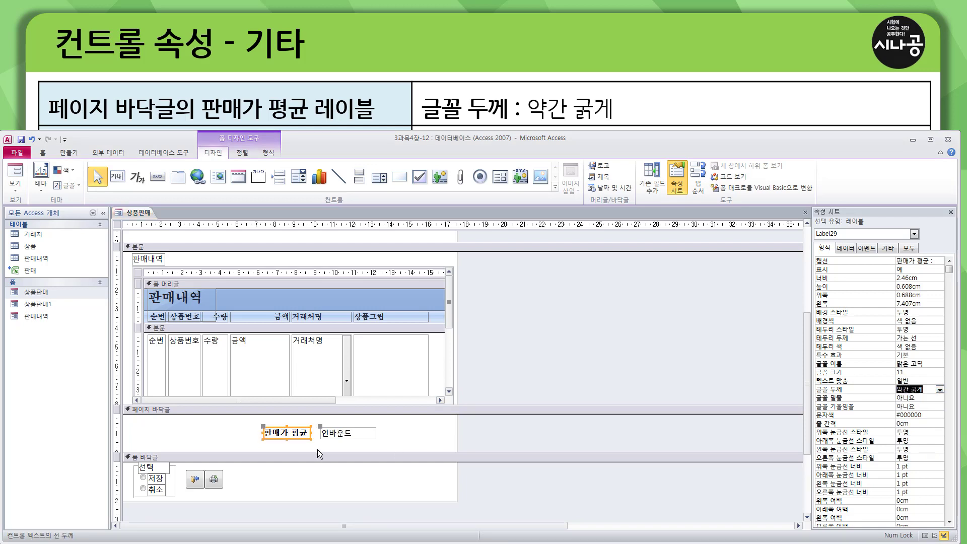
{"action": "left_click", "coordinate": [274, 445]}
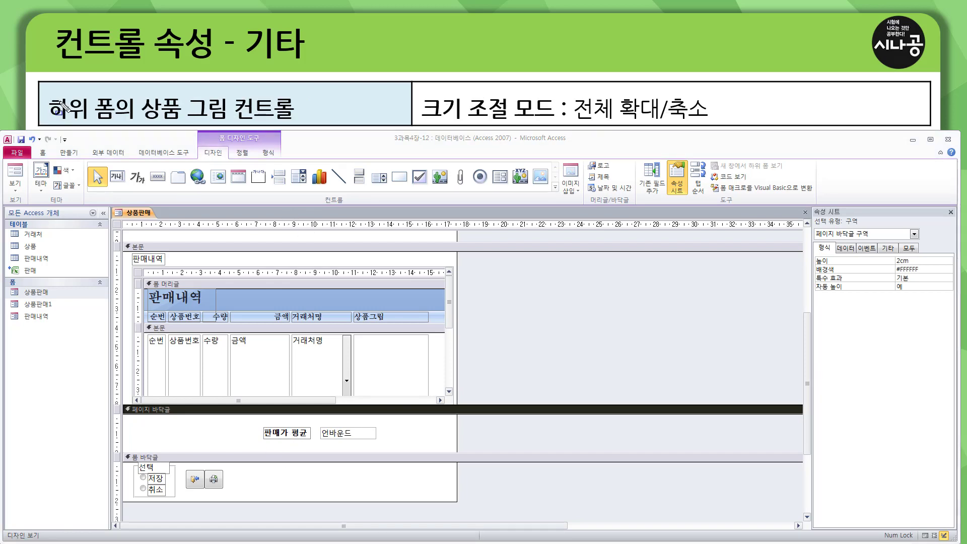
{"action": "mouse_move", "coordinate": [48, 90]}
{"action": "left_mouse_down"}
{"action": "mouse_move", "coordinate": [114, 126]}
{"action": "mouse_move", "coordinate": [231, 118]}
{"action": "left_mouse_up"}
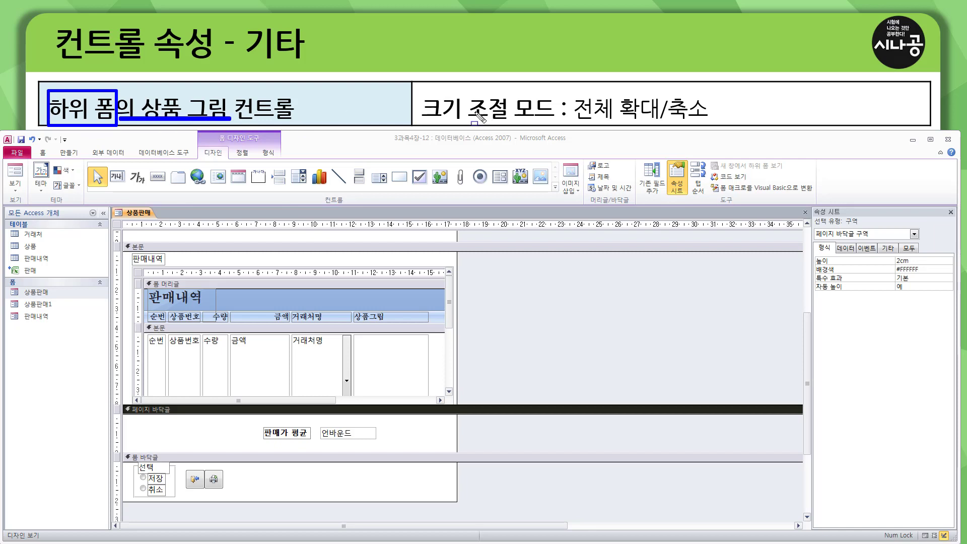
{"action": "left_click_drag", "start_coordinate": [421, 119], "coordinate": [715, 124]}
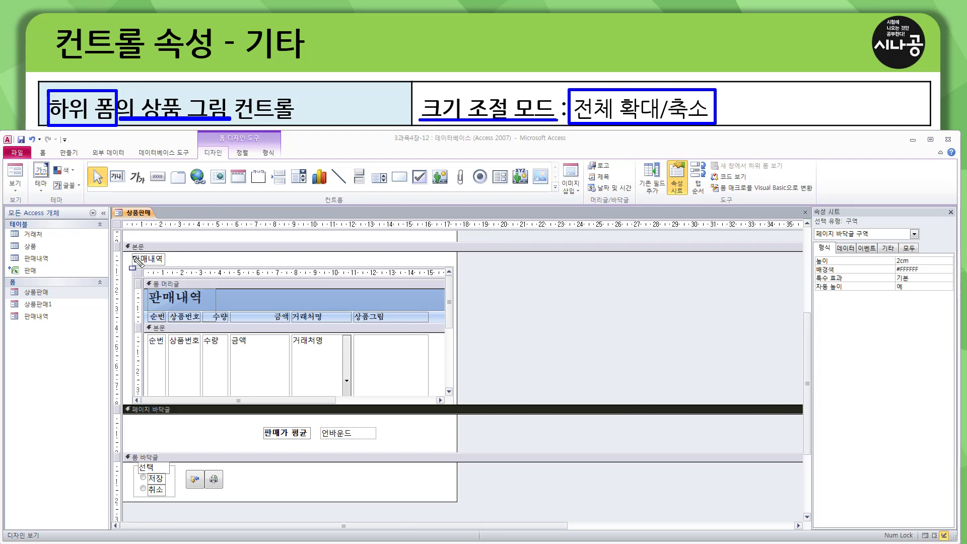
{"action": "mouse_move", "coordinate": [134, 266]}
{"action": "left_mouse_down"}
{"action": "mouse_move", "coordinate": [338, 310]}
{"action": "mouse_move", "coordinate": [441, 402]}
{"action": "mouse_move", "coordinate": [456, 402]}
{"action": "left_mouse_up"}
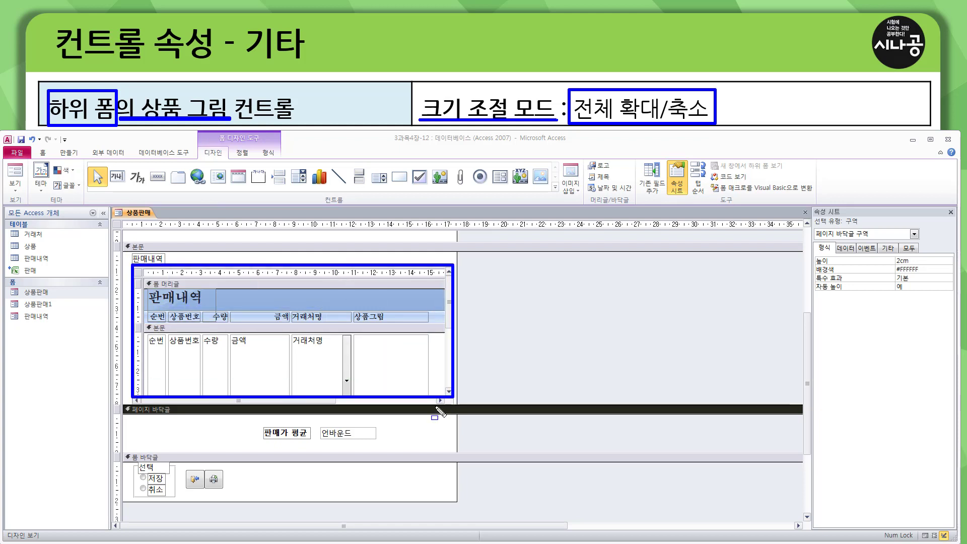
- Set the 크기 조절 모드 property of the 상품그림 control in the 판매내역 subform to 전체 확대/축소
{"action": "key", "text": "Escape"}
{"action": "left_click", "coordinate": [372, 346]}
{"action": "left_click", "coordinate": [380, 347]}
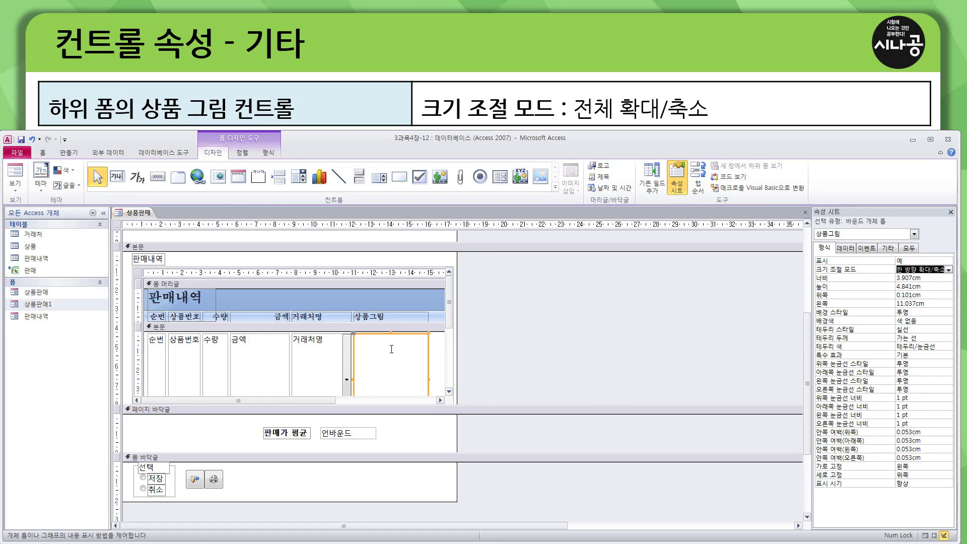
{"action": "left_click", "coordinate": [385, 354]}
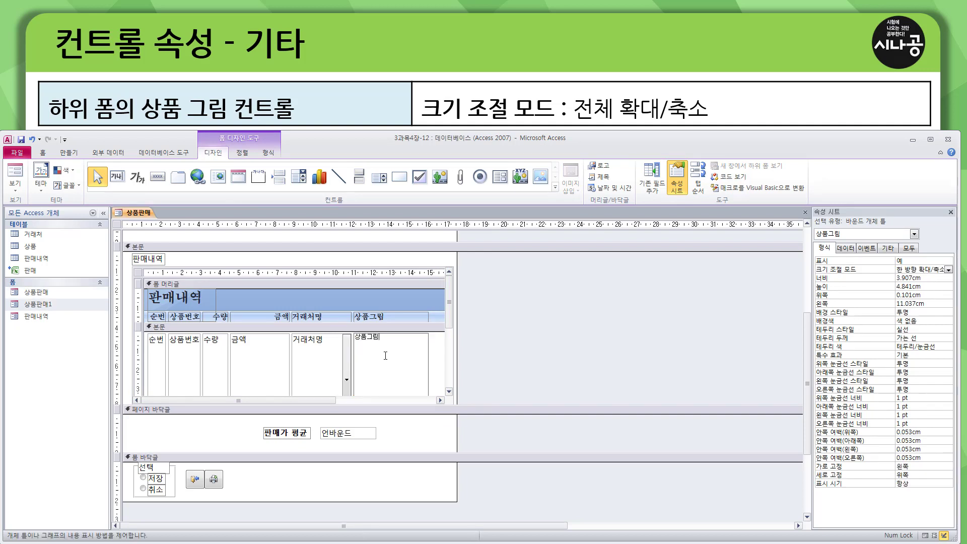
{"action": "left_click", "coordinate": [432, 352]}
{"action": "left_click", "coordinate": [405, 353]}
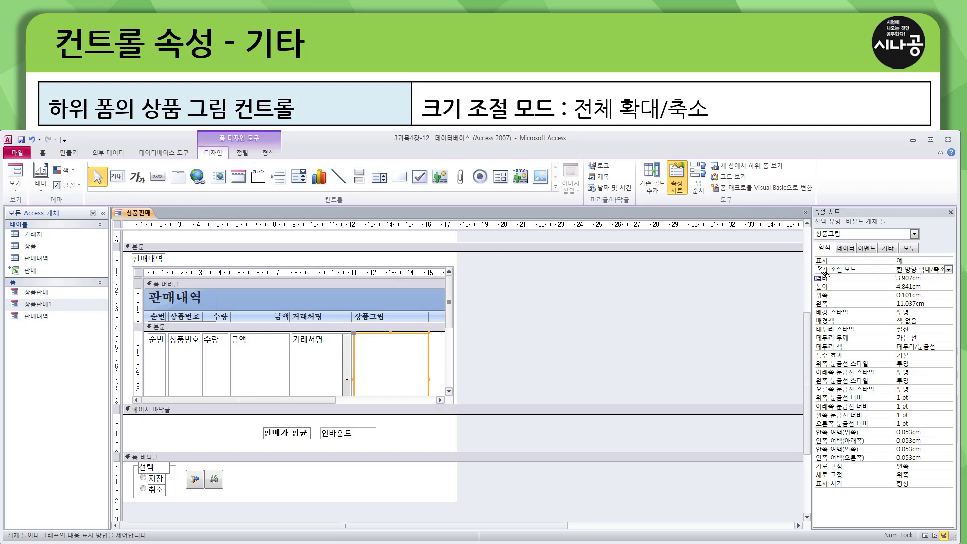
{"action": "left_click_drag", "start_coordinate": [807, 264], "coordinate": [862, 274]}
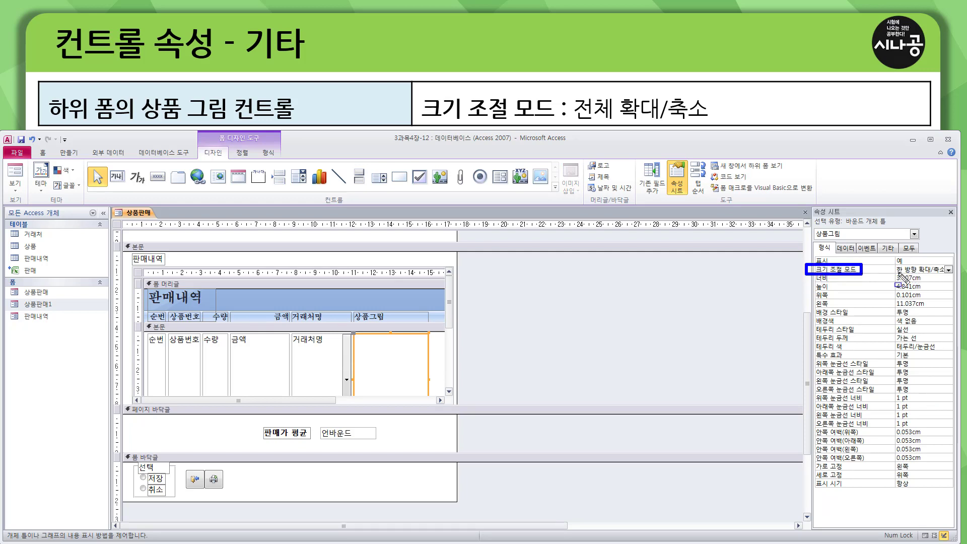
{"action": "left_click", "coordinate": [949, 271]}
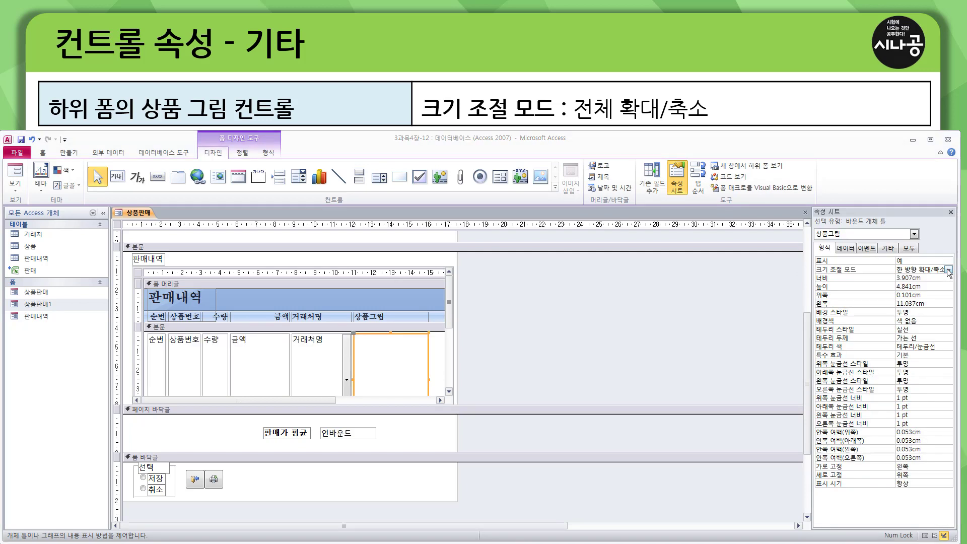
{"action": "left_click", "coordinate": [949, 271]}
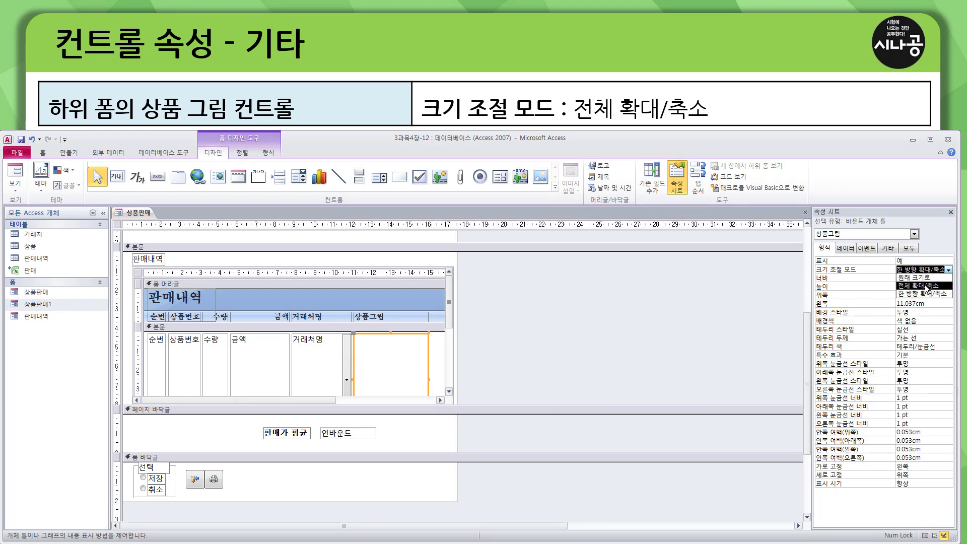
{"action": "left_click", "coordinate": [927, 286]}
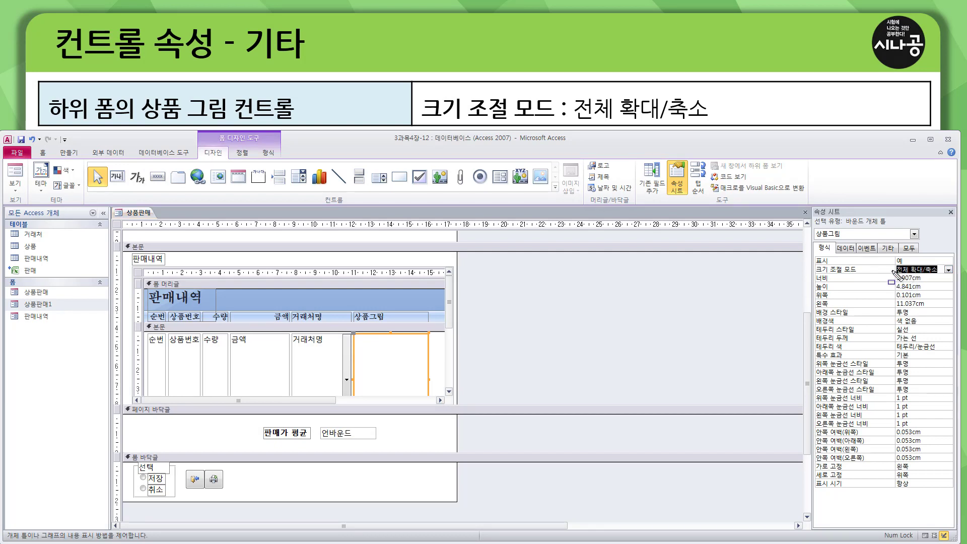
{"action": "left_click_drag", "start_coordinate": [890, 262], "coordinate": [943, 277]}
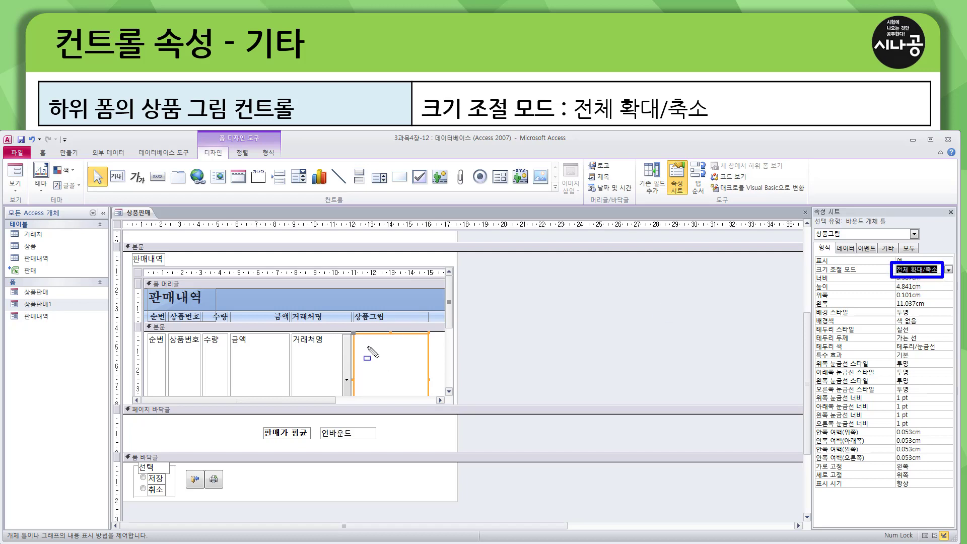
{"action": "mouse_move", "coordinate": [355, 334]}
{"action": "left_mouse_down"}
{"action": "mouse_move", "coordinate": [365, 370]}
{"action": "mouse_move", "coordinate": [424, 389]}
{"action": "mouse_move", "coordinate": [431, 403]}
{"action": "left_mouse_up"}
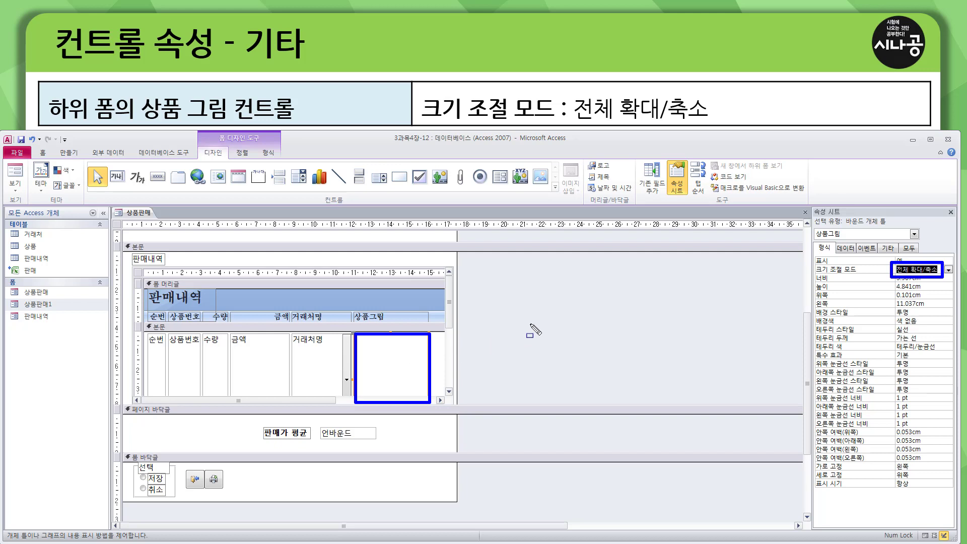
{"action": "key", "text": "Escape"}
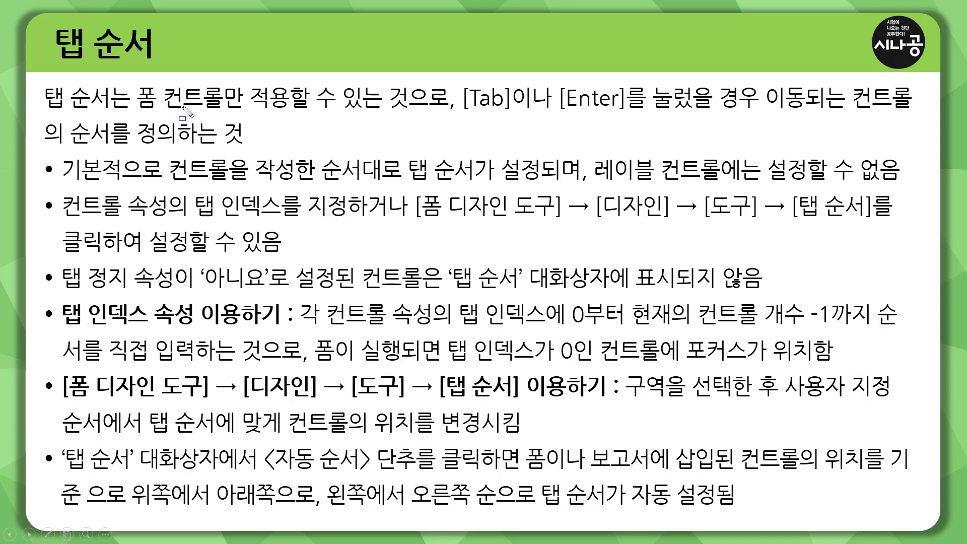
{"action": "mouse_move", "coordinate": [129, 80]}
{"action": "left_mouse_down"}
{"action": "mouse_move", "coordinate": [129, 101]}
{"action": "mouse_move", "coordinate": [231, 114]}
{"action": "mouse_move", "coordinate": [414, 114]}
{"action": "left_mouse_up"}
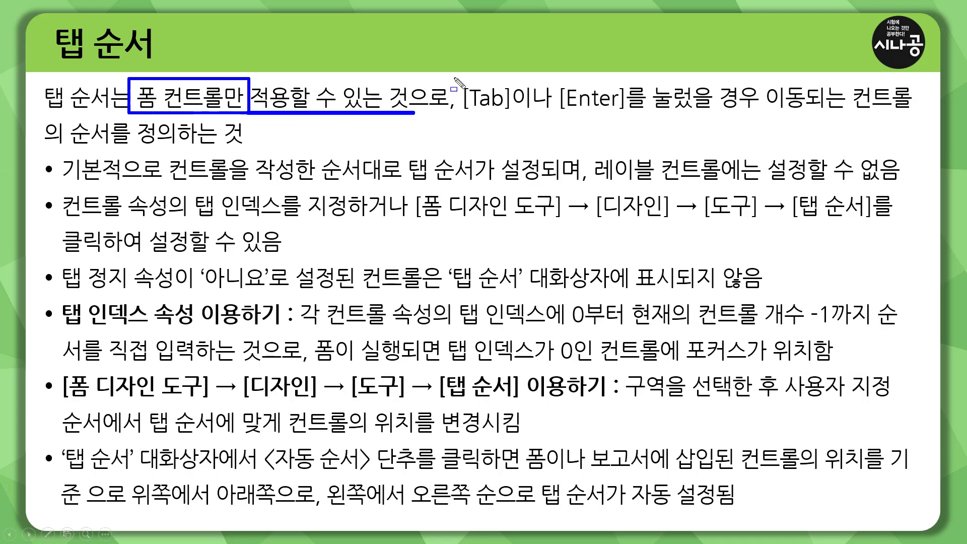
{"action": "mouse_move", "coordinate": [461, 80]}
{"action": "left_mouse_down"}
{"action": "mouse_move", "coordinate": [459, 114]}
{"action": "mouse_move", "coordinate": [905, 114]}
{"action": "left_mouse_up"}
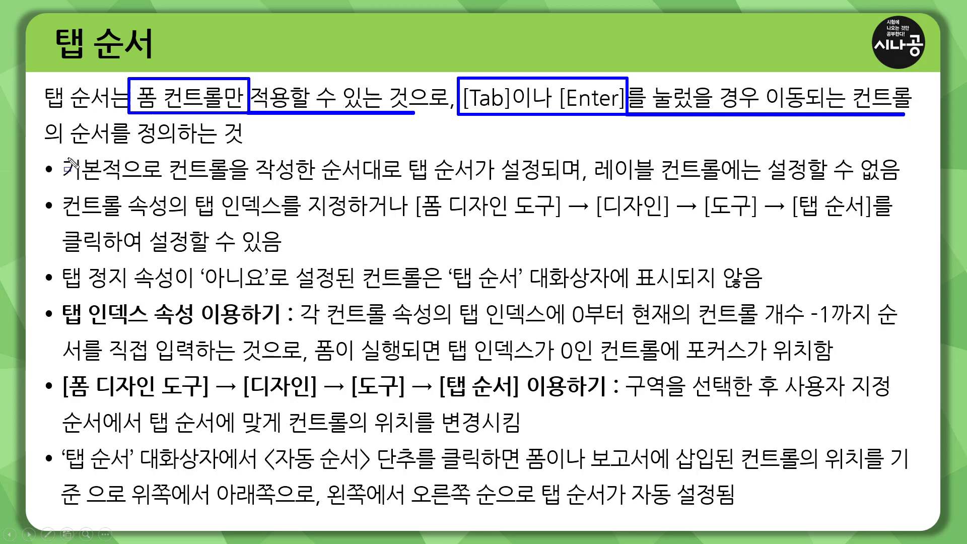
{"action": "left_click_drag", "start_coordinate": [45, 146], "coordinate": [242, 146]}
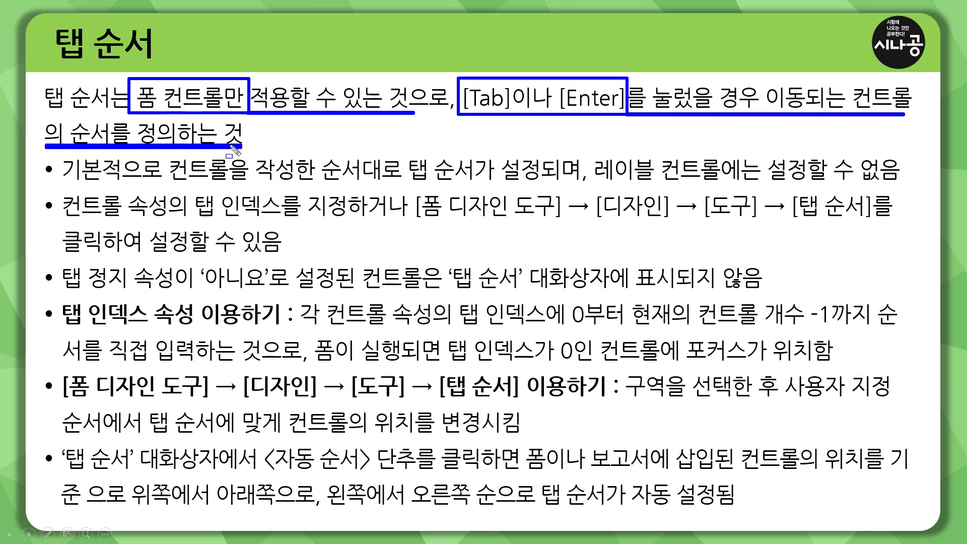
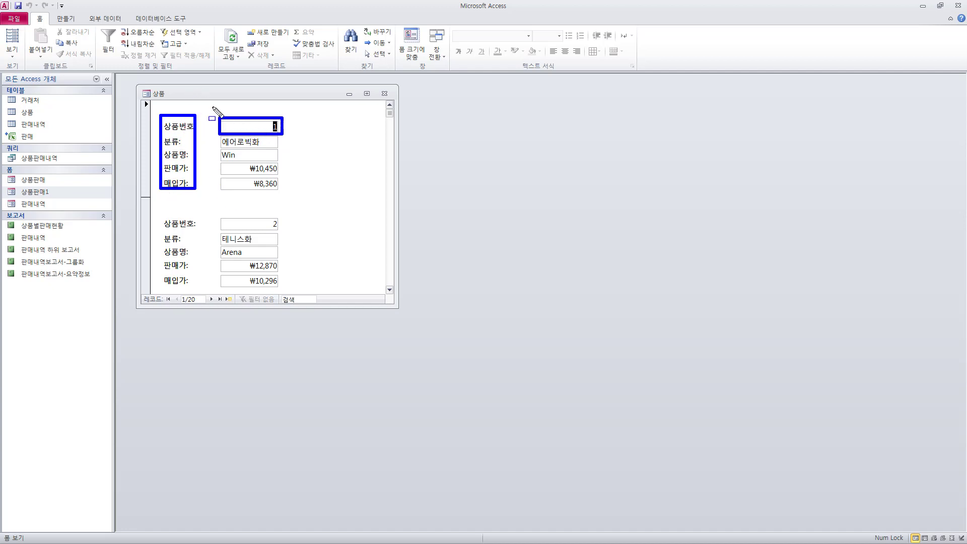
- Check the tab order of the 상품 form by moving the focus from 상품번호 through to 매입가 in the first record
{"action": "left_click_drag", "start_coordinate": [210, 103], "coordinate": [291, 199]}
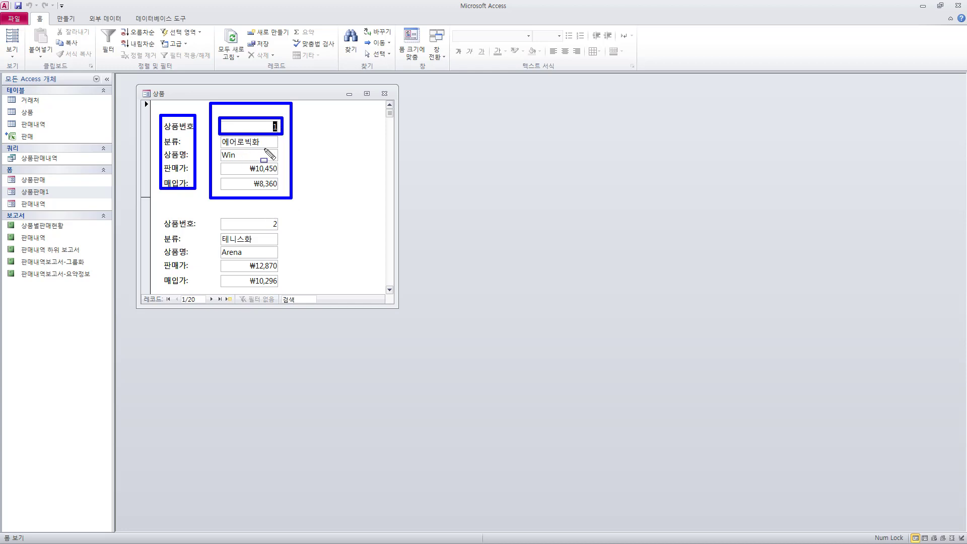
{"action": "key", "text": "Escape"}
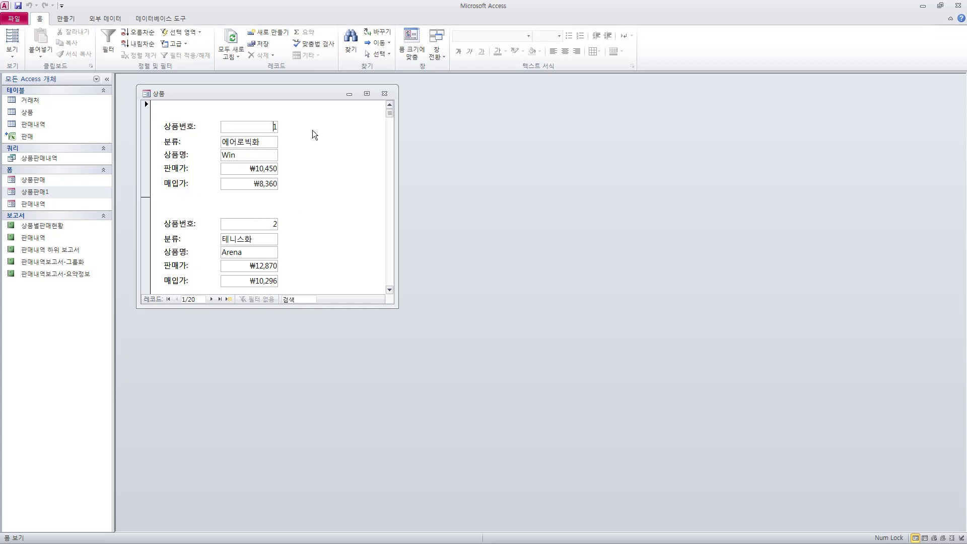
{"action": "key", "text": "Tab"}
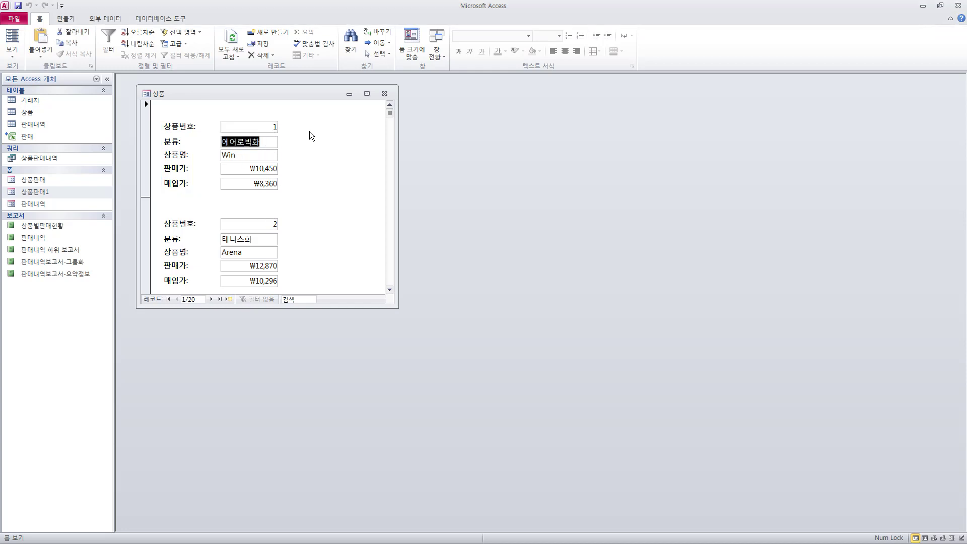
{"action": "key", "text": "Tab"}
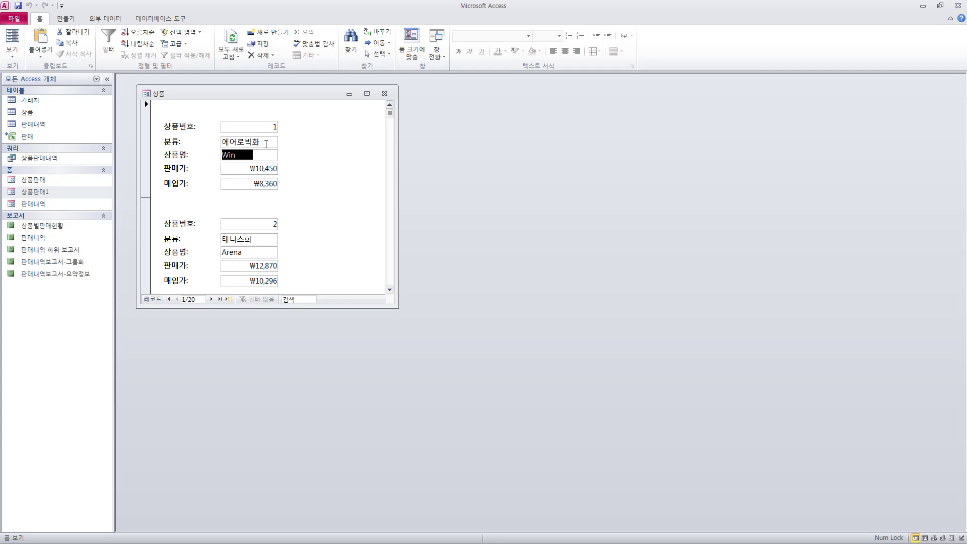
{"action": "key", "text": "Tab"}
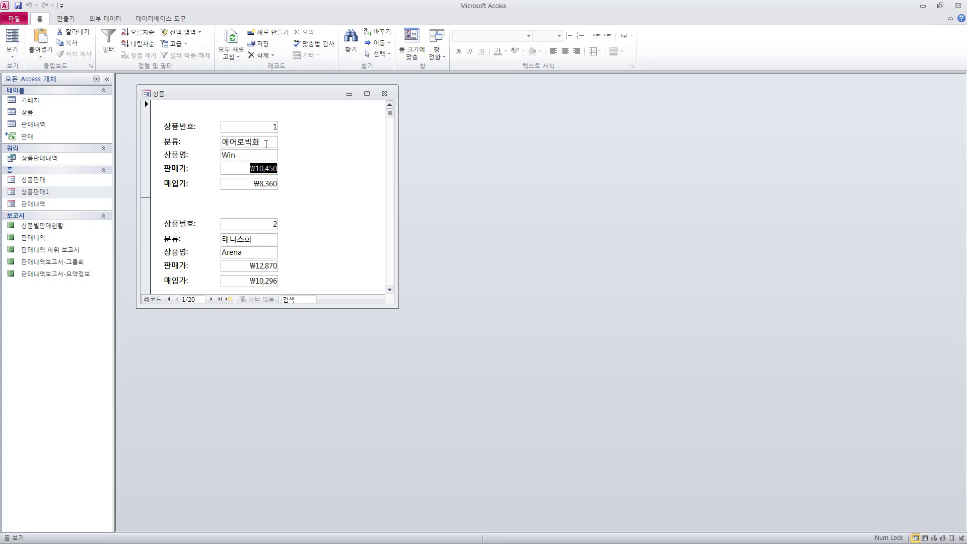
{"action": "key", "text": "Tab"}
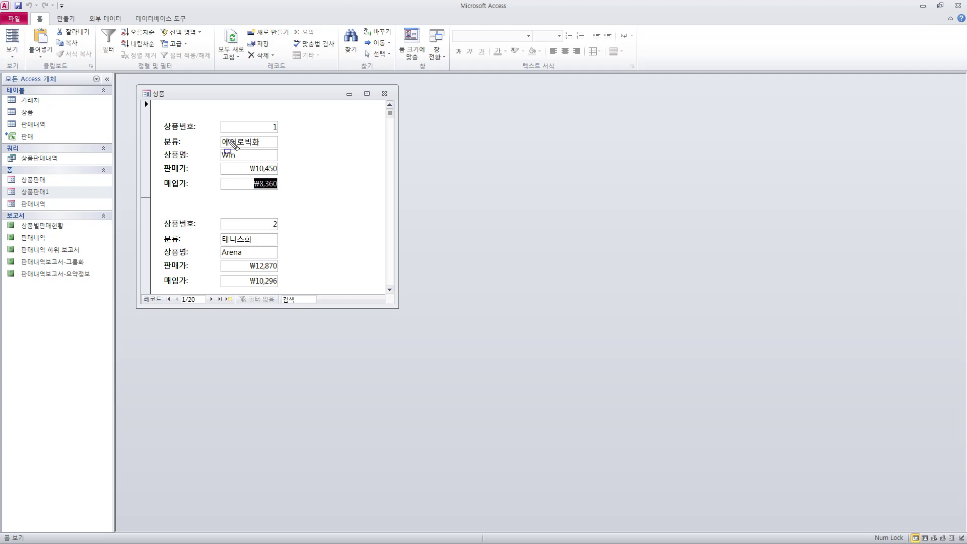
{"action": "left_click_drag", "start_coordinate": [158, 115], "coordinate": [295, 195]}
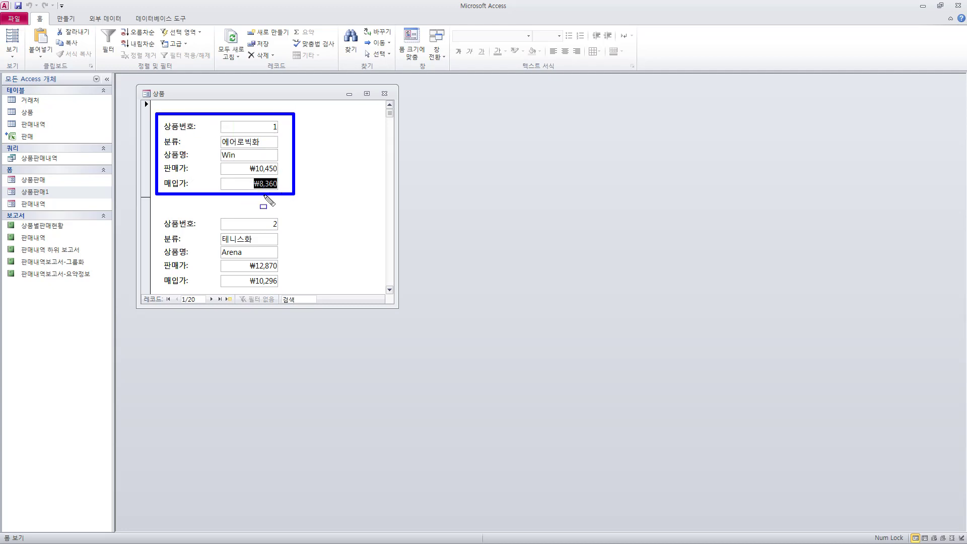
{"action": "mouse_move", "coordinate": [157, 211]}
{"action": "left_mouse_down"}
{"action": "mouse_move", "coordinate": [174, 265]}
{"action": "mouse_move", "coordinate": [302, 293]}
{"action": "left_mouse_up"}
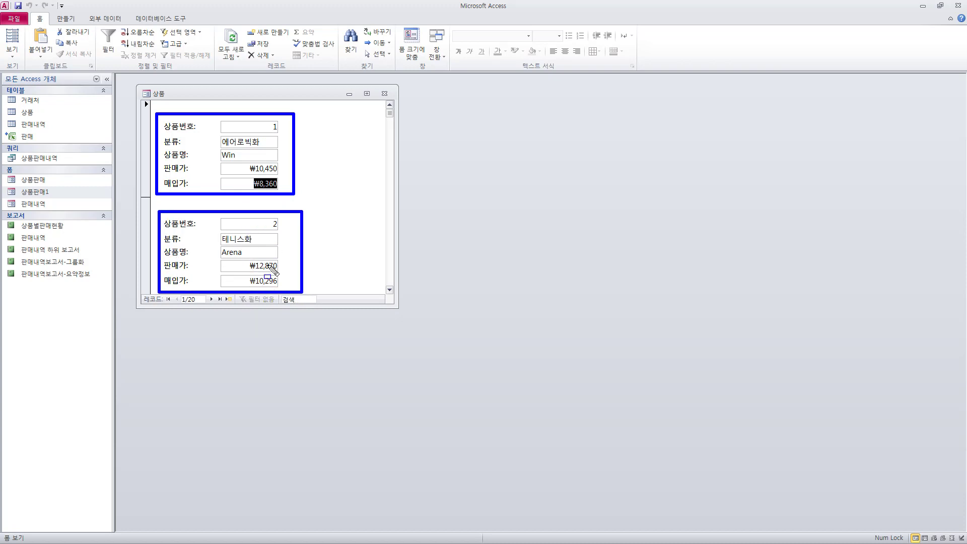
{"action": "key", "text": "Escape"}
- Move the focus twice from 상품번호 through to 매입가 in the first record to recheck the tab order
{"action": "left_click", "coordinate": [264, 125]}
{"action": "key", "text": "Tab"}
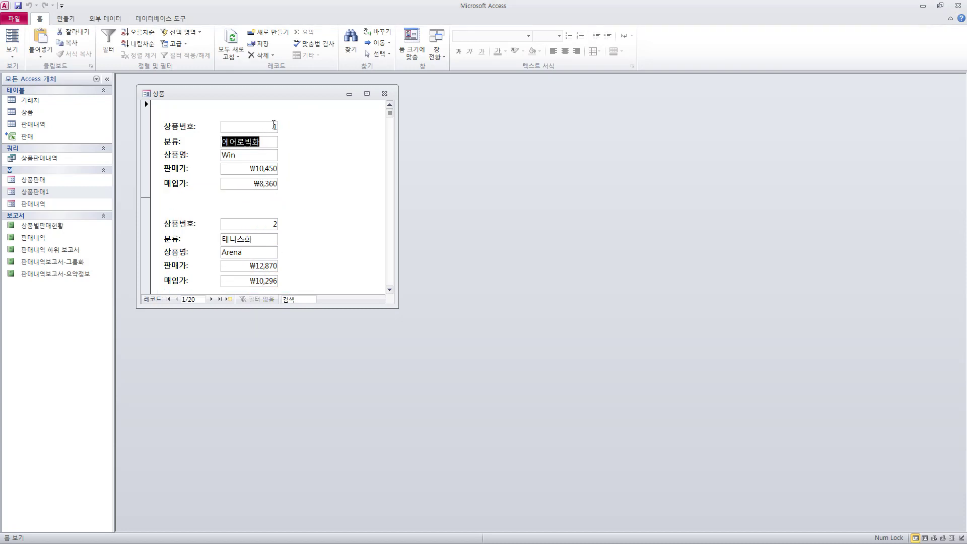
{"action": "key", "text": "Tab"}
{"action": "key", "text": "Tab"}
{"action": "key", "text": "Tab"}
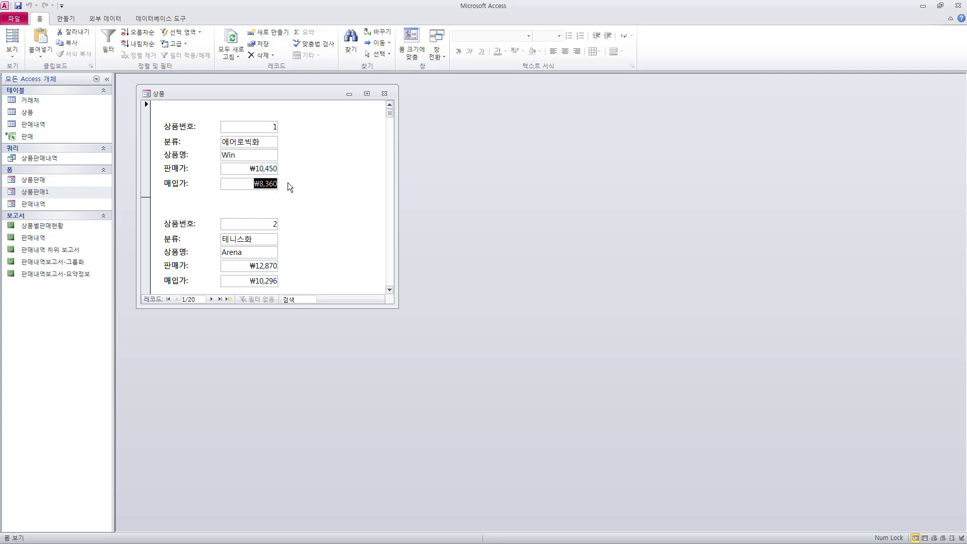
{"action": "left_click", "coordinate": [264, 126]}
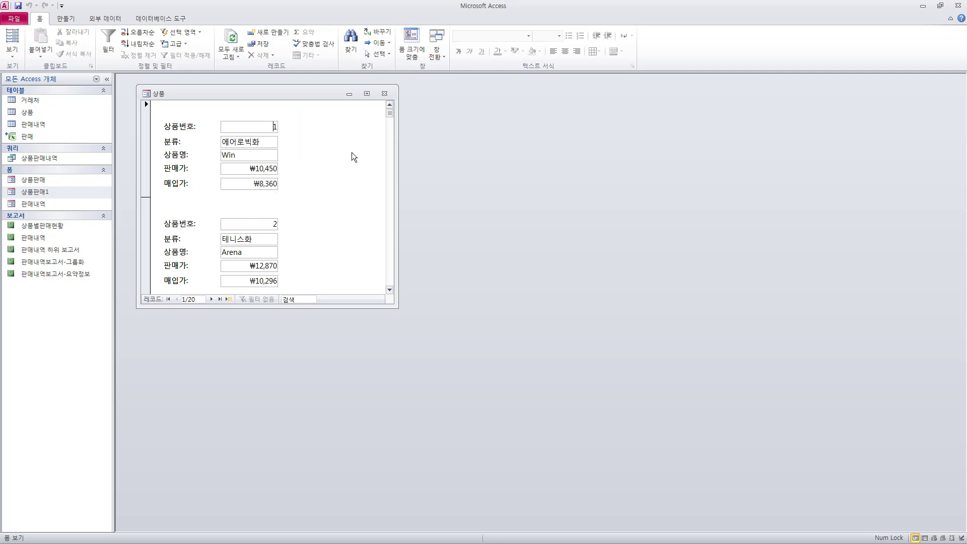
{"action": "key", "text": "Tab"}
{"action": "key", "text": "Tab"}
{"action": "key", "text": "Tab"}
{"action": "key", "text": "Tab"}
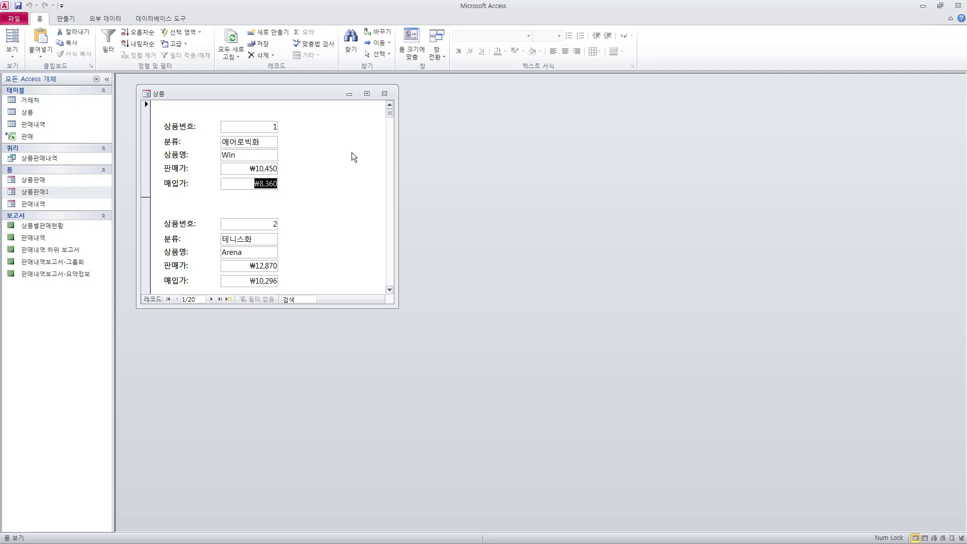
- Switch the 상품 form to design view and show the 탭 인덱스 and 탭 정지 properties of the 상품번호 text box
{"action": "left_click", "coordinate": [10, 51]}
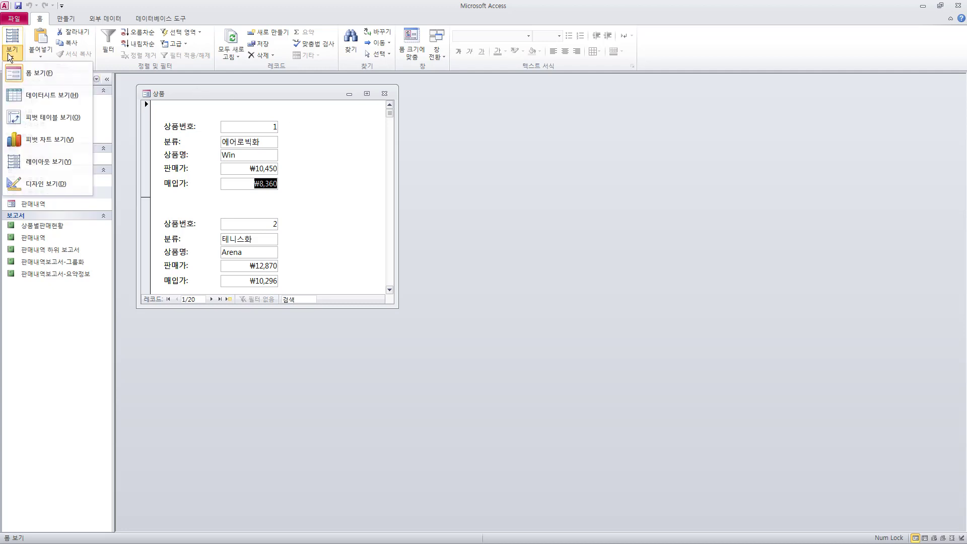
{"action": "left_click", "coordinate": [50, 183]}
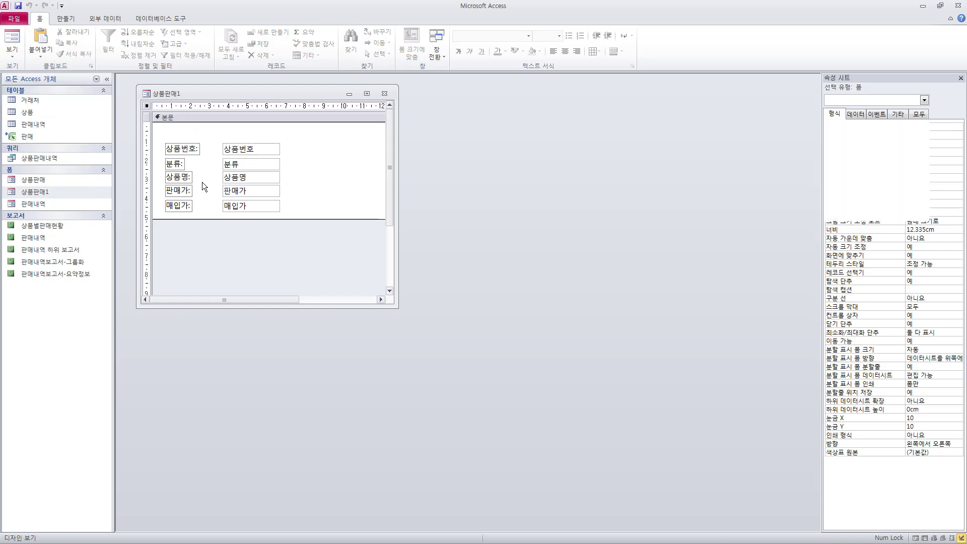
{"action": "left_click", "coordinate": [255, 155]}
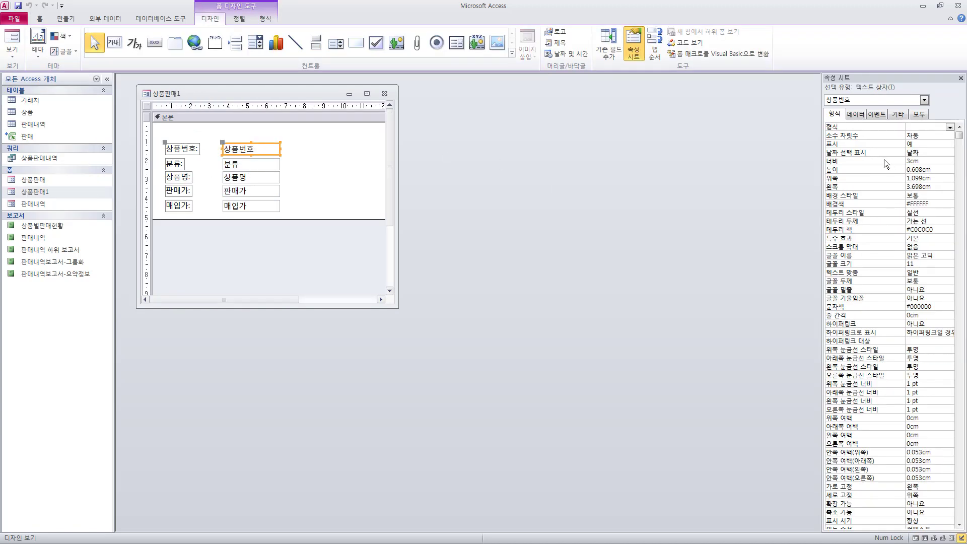
{"action": "left_click", "coordinate": [900, 115]}
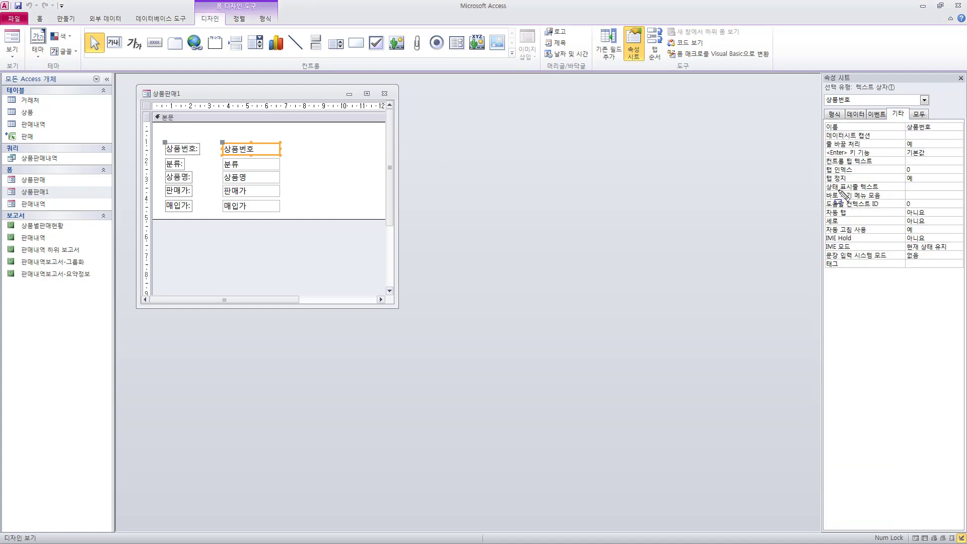
{"action": "left_click_drag", "start_coordinate": [821, 161], "coordinate": [939, 185]}
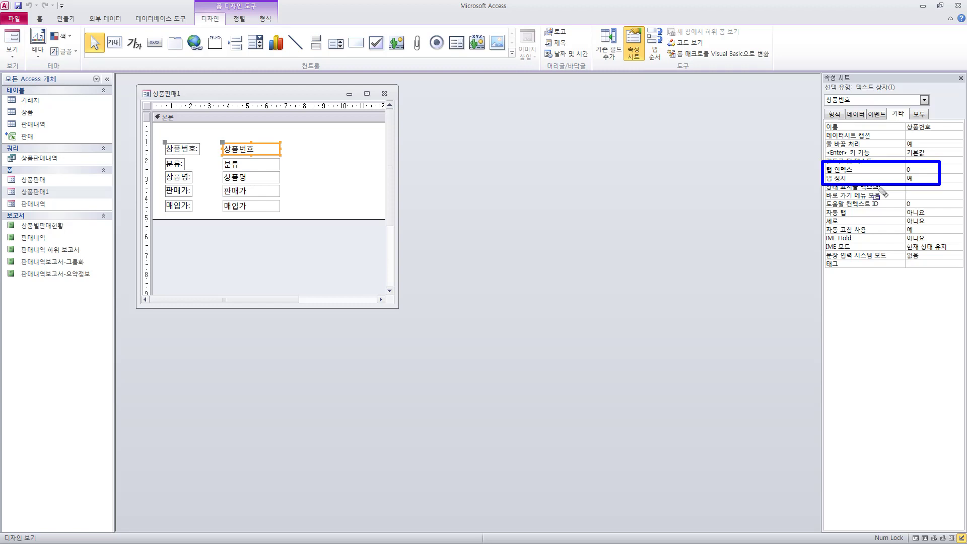
{"action": "mouse_move", "coordinate": [850, 180]}
{"action": "left_mouse_down"}
{"action": "mouse_move", "coordinate": [920, 180]}
{"action": "mouse_move", "coordinate": [906, 179]}
{"action": "left_mouse_up"}
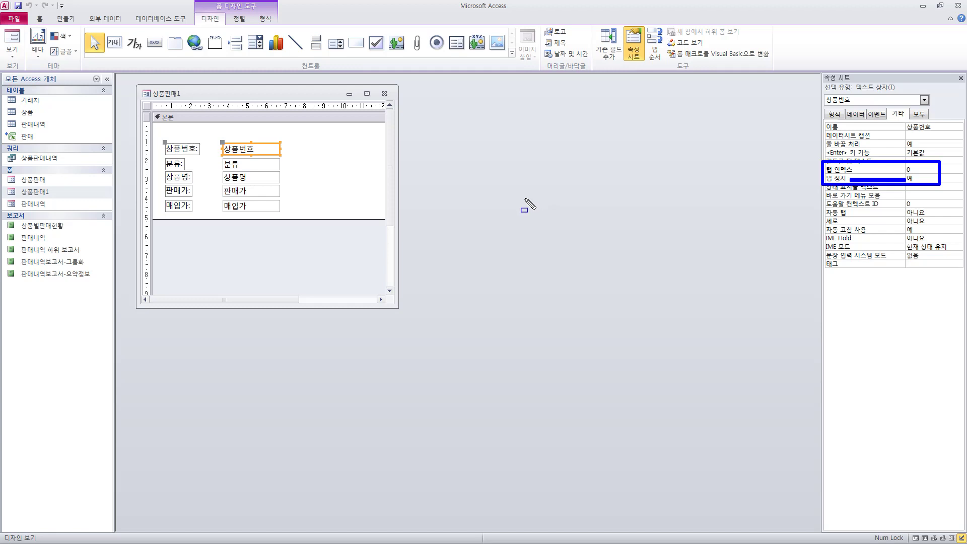
{"action": "key", "text": "Escape"}
- Set the 탭 정지 property of the 상품명 text box to 아니요
{"action": "left_click", "coordinate": [276, 178]}
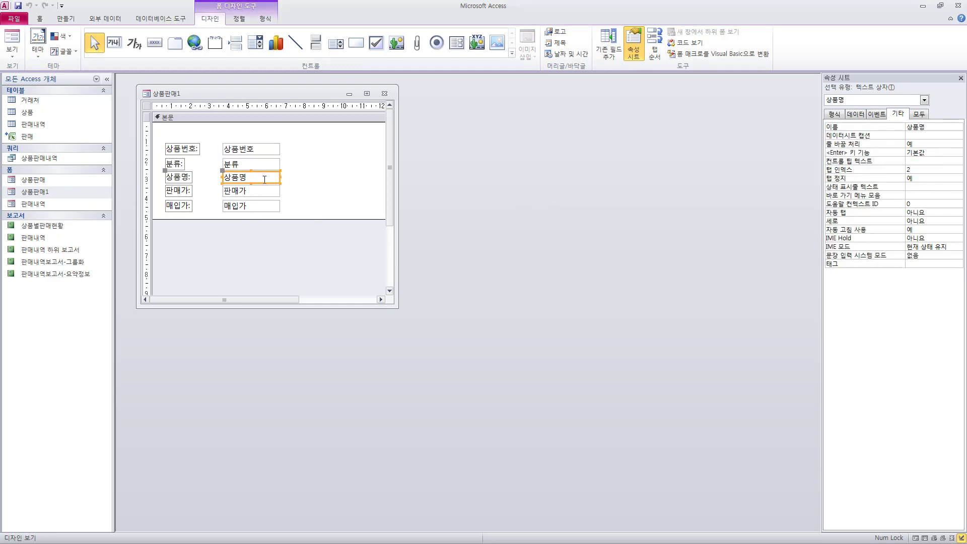
{"action": "left_click", "coordinate": [928, 178]}
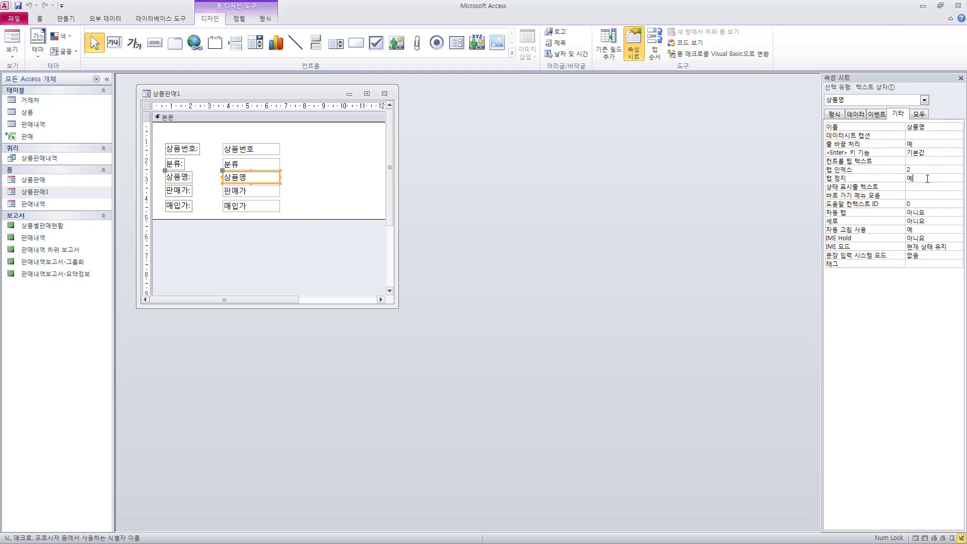
{"action": "left_click", "coordinate": [957, 178]}
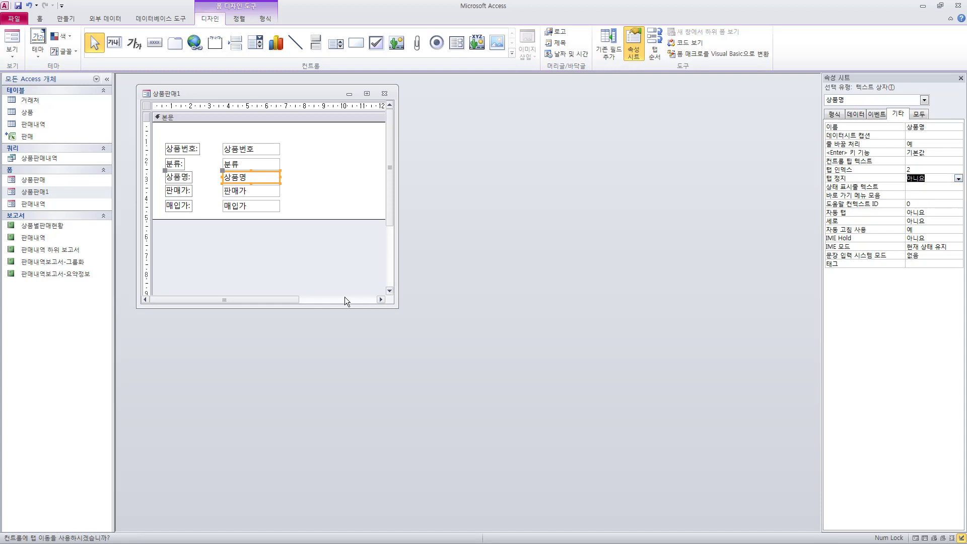
- Test the 상품명 tab stop setting in form view by moving the focus from 상품번호 to 매입가 in the first record
{"action": "left_click", "coordinate": [11, 38]}
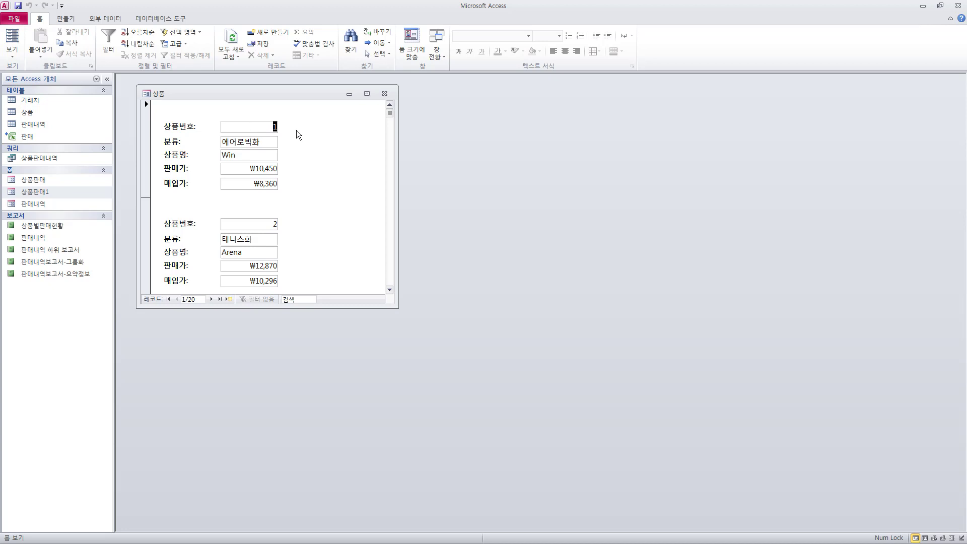
{"action": "key", "text": "Tab"}
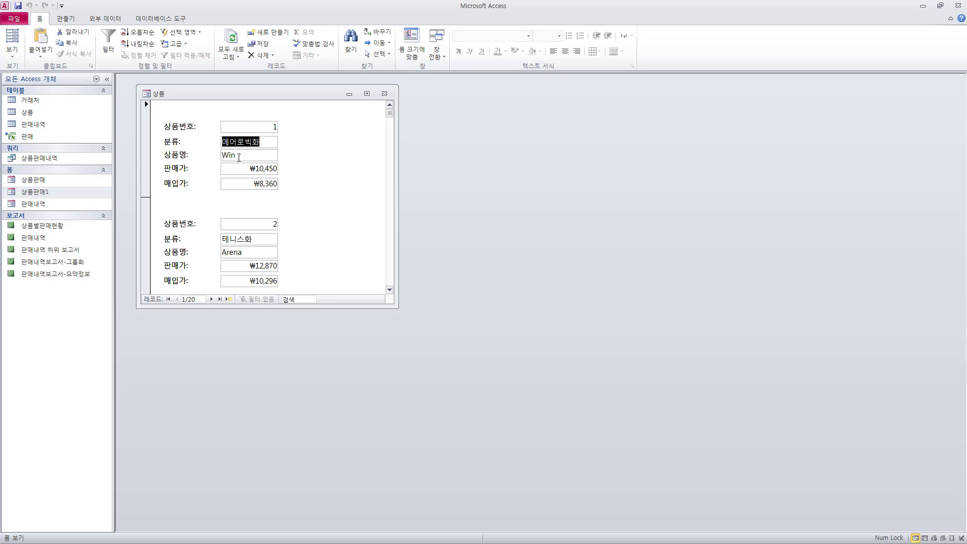
{"action": "key", "text": "Tab"}
{"action": "key", "text": "Tab"}
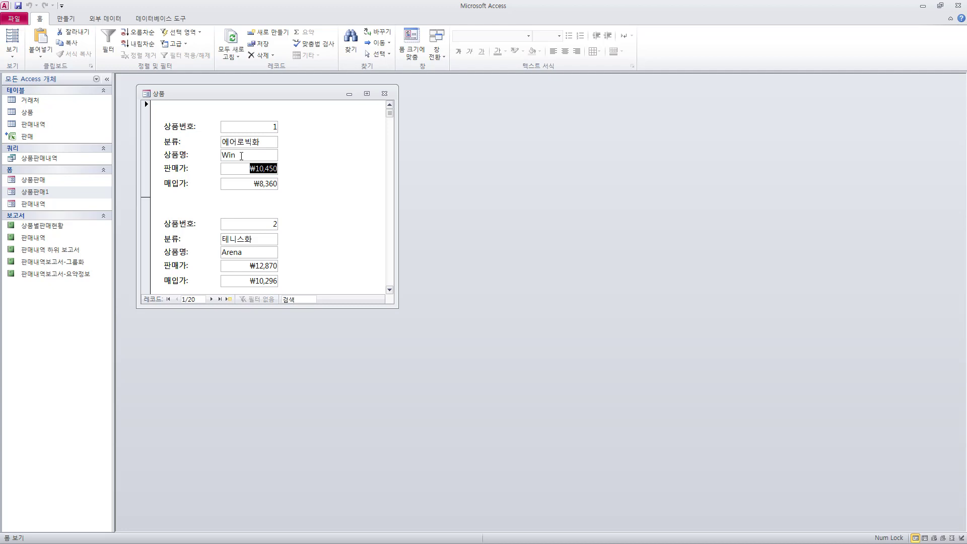
{"action": "key", "text": "Tab"}
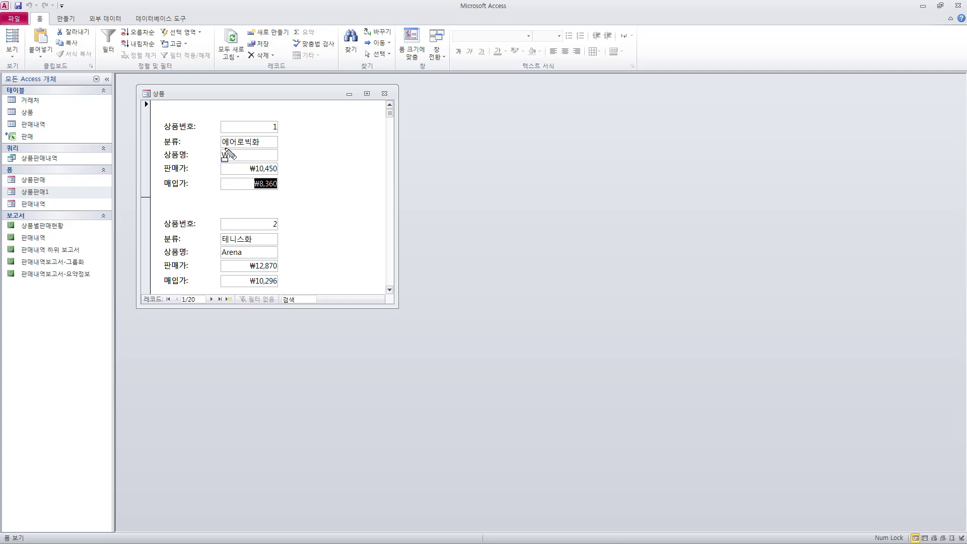
{"action": "left_click_drag", "start_coordinate": [216, 148], "coordinate": [281, 163]}
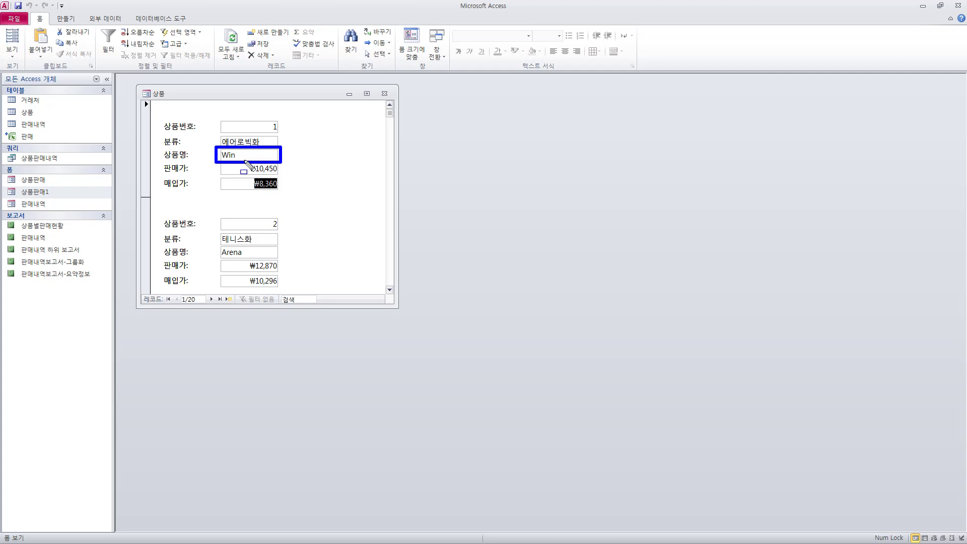
{"action": "key", "text": "Escape"}
- Return the form to design view and examine the 탭 인덱스 property of the 상품번호 text box
{"action": "left_click", "coordinate": [14, 55]}
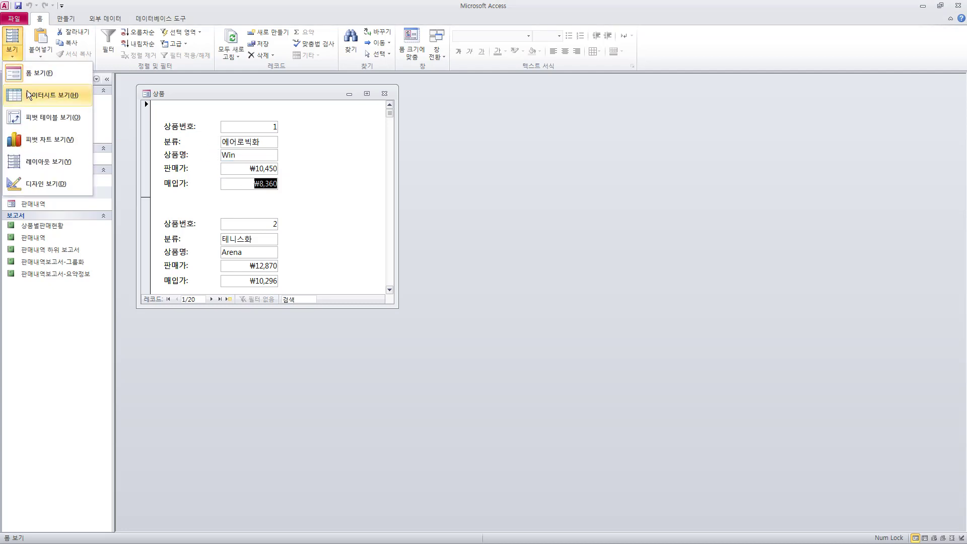
{"action": "left_click", "coordinate": [47, 182]}
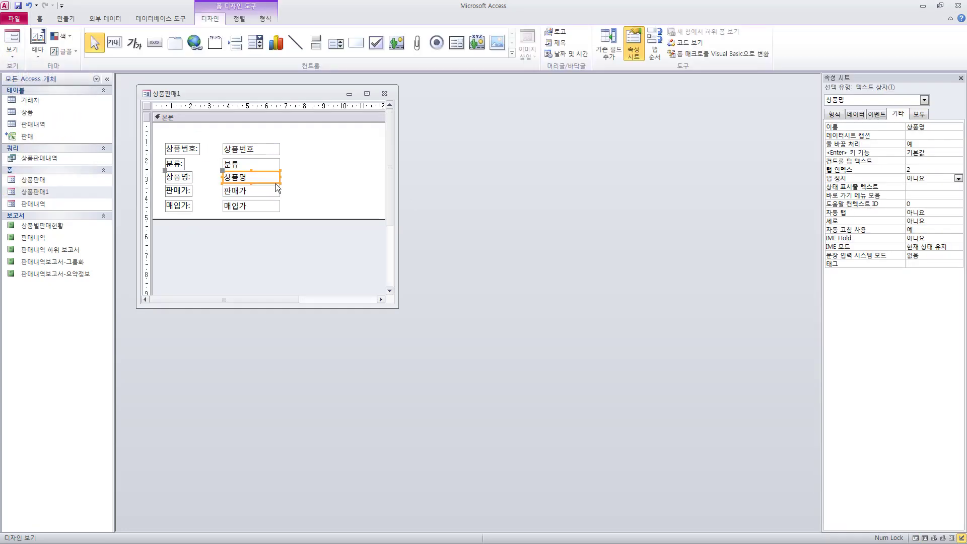
{"action": "left_click", "coordinate": [262, 149]}
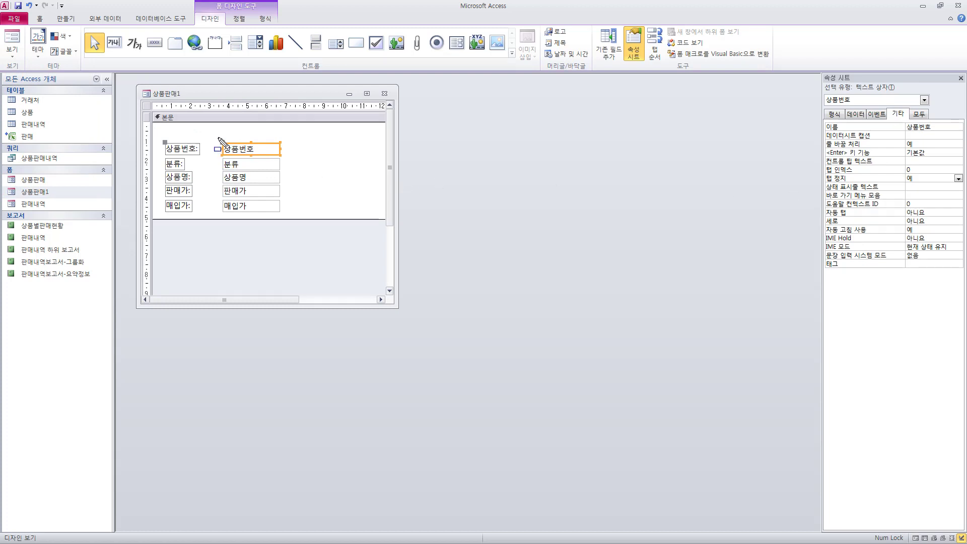
{"action": "left_click_drag", "start_coordinate": [218, 138], "coordinate": [284, 159]}
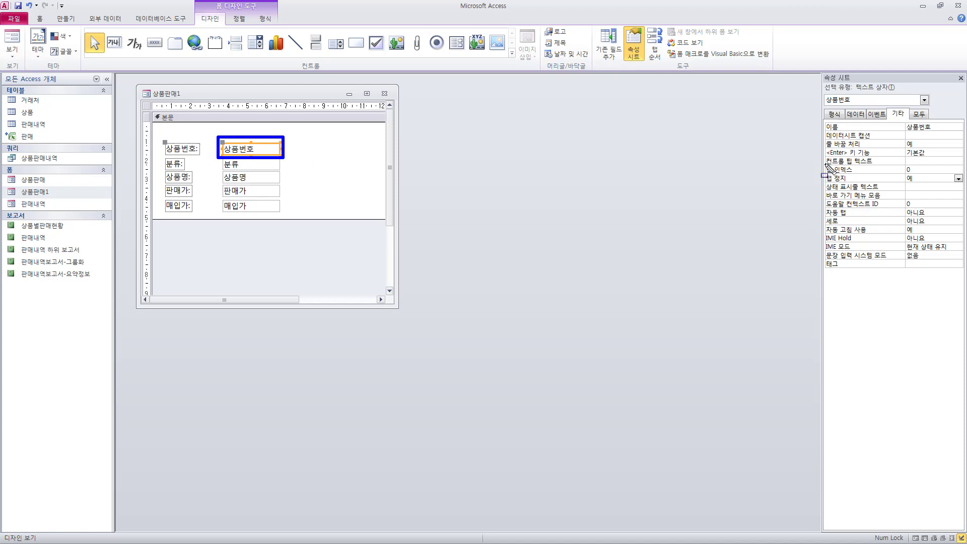
{"action": "mouse_move", "coordinate": [823, 160]}
{"action": "left_mouse_down"}
{"action": "mouse_move", "coordinate": [834, 176]}
{"action": "mouse_move", "coordinate": [924, 174]}
{"action": "left_mouse_up"}
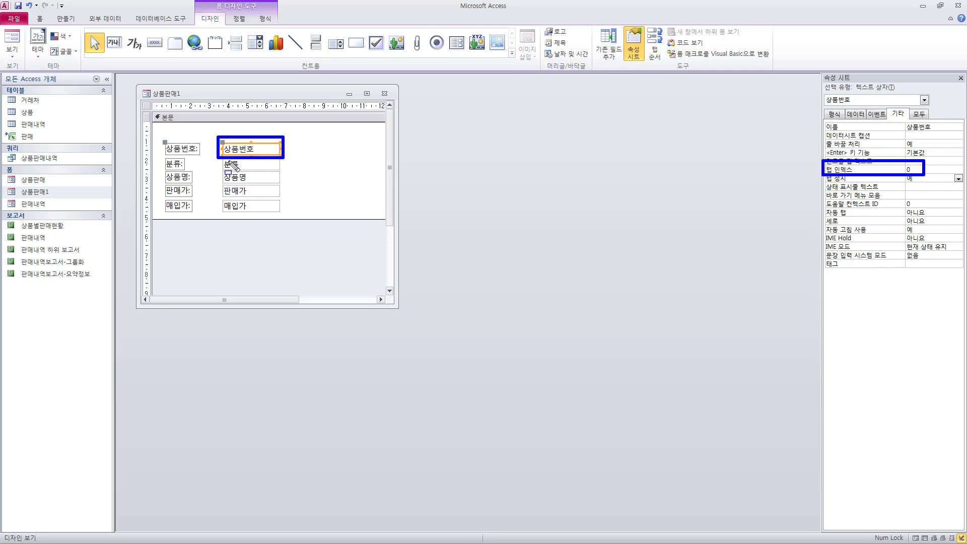
{"action": "mouse_move", "coordinate": [230, 160]}
{"action": "left_mouse_down"}
{"action": "mouse_move", "coordinate": [283, 180]}
{"action": "mouse_move", "coordinate": [278, 192]}
{"action": "mouse_move", "coordinate": [296, 214]}
{"action": "left_mouse_up"}
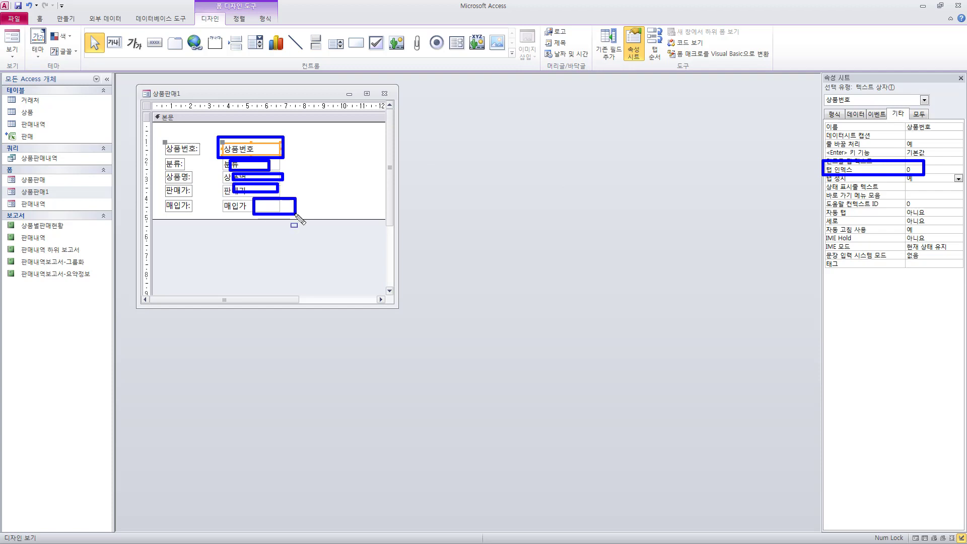
{"action": "key", "text": "Escape"}
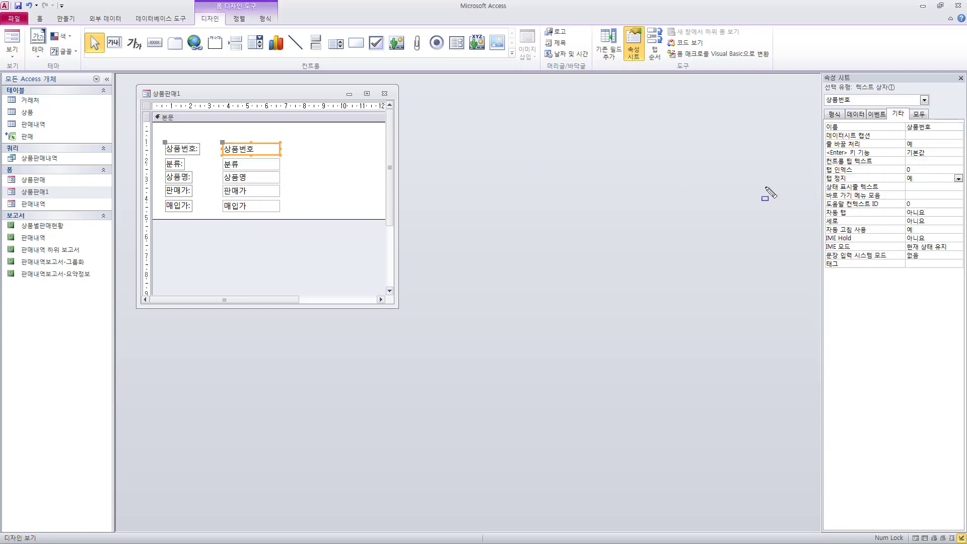
{"action": "key", "text": "p"}
{"action": "mouse_move", "coordinate": [323, 130]}
{"action": "left_mouse_down"}
{"action": "mouse_move", "coordinate": [311, 132]}
{"action": "mouse_move", "coordinate": [323, 147]}
{"action": "left_mouse_up"}
{"action": "mouse_move", "coordinate": [296, 170]}
{"action": "left_mouse_down"}
{"action": "mouse_move", "coordinate": [293, 183]}
{"action": "mouse_move", "coordinate": [302, 171]}
{"action": "mouse_move", "coordinate": [362, 173]}
{"action": "mouse_move", "coordinate": [361, 187]}
{"action": "left_mouse_up"}
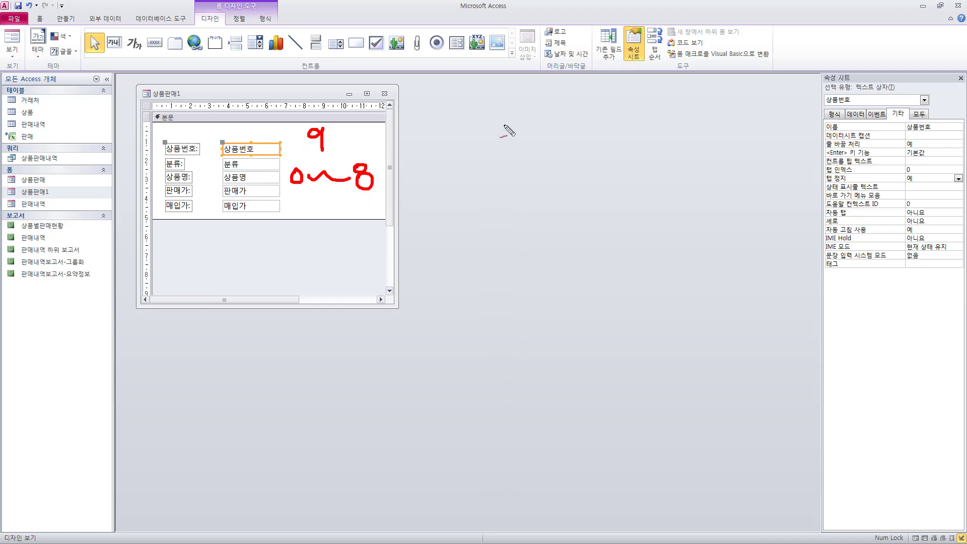
{"action": "mouse_move", "coordinate": [497, 117]}
{"action": "left_mouse_down"}
{"action": "mouse_move", "coordinate": [497, 143]}
{"action": "mouse_move", "coordinate": [523, 142]}
{"action": "mouse_move", "coordinate": [510, 141]}
{"action": "left_mouse_up"}
{"action": "left_click_drag", "start_coordinate": [511, 123], "coordinate": [534, 127]}
{"action": "left_click_drag", "start_coordinate": [465, 175], "coordinate": [545, 185]}
{"action": "mouse_move", "coordinate": [569, 164]}
{"action": "left_mouse_down"}
{"action": "mouse_move", "coordinate": [559, 180]}
{"action": "mouse_move", "coordinate": [587, 178]}
{"action": "left_mouse_up"}
{"action": "left_click_drag", "start_coordinate": [571, 165], "coordinate": [571, 197]}
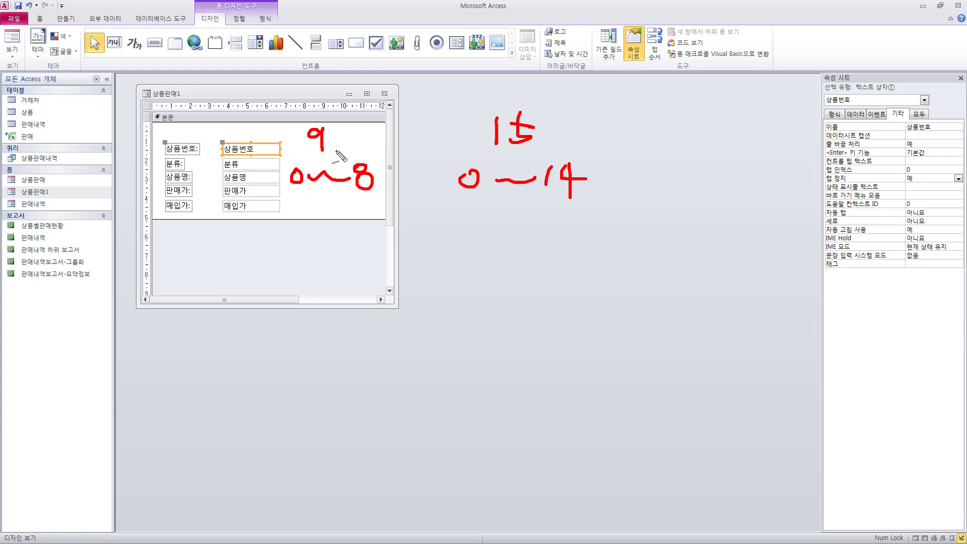
{"action": "mouse_move", "coordinate": [336, 151]}
{"action": "left_mouse_down"}
{"action": "mouse_move", "coordinate": [290, 143]}
{"action": "mouse_move", "coordinate": [323, 121]}
{"action": "mouse_move", "coordinate": [348, 144]}
{"action": "mouse_move", "coordinate": [330, 158]}
{"action": "left_mouse_up"}
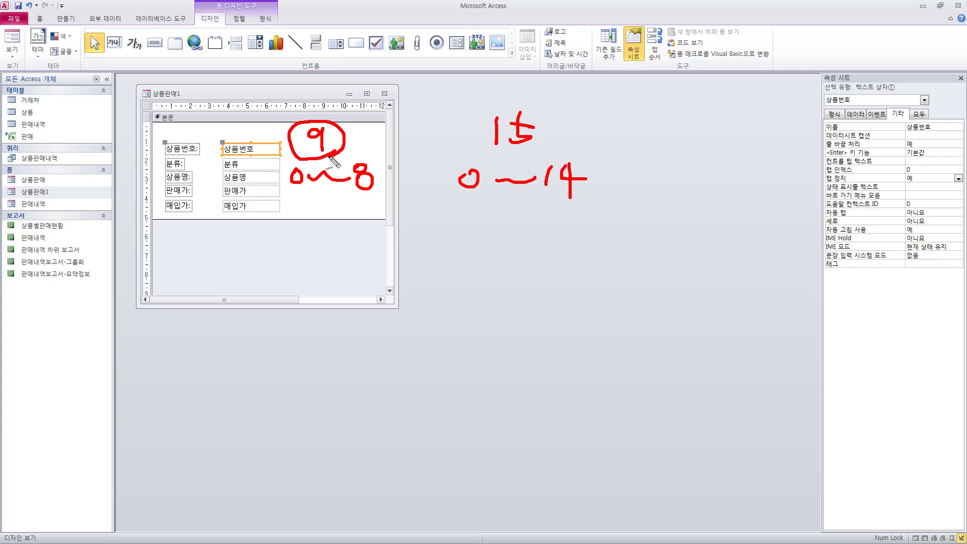
{"action": "left_click_drag", "start_coordinate": [379, 194], "coordinate": [353, 193]}
{"action": "left_click_drag", "start_coordinate": [541, 201], "coordinate": [586, 200]}
{"action": "mouse_move", "coordinate": [824, 162]}
{"action": "left_mouse_down"}
{"action": "mouse_move", "coordinate": [937, 185]}
{"action": "mouse_move", "coordinate": [851, 163]}
{"action": "mouse_move", "coordinate": [830, 177]}
{"action": "left_mouse_up"}
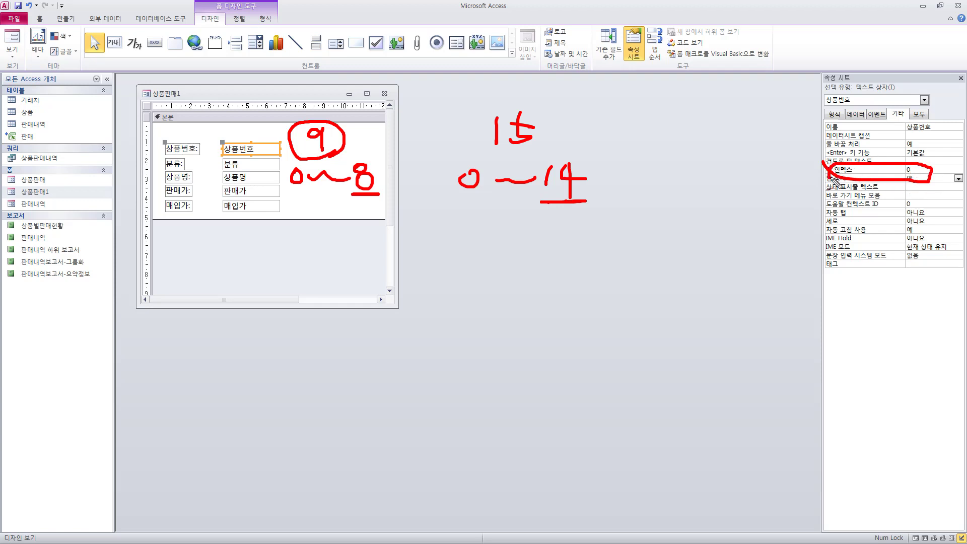
{"action": "key", "text": "Escape"}
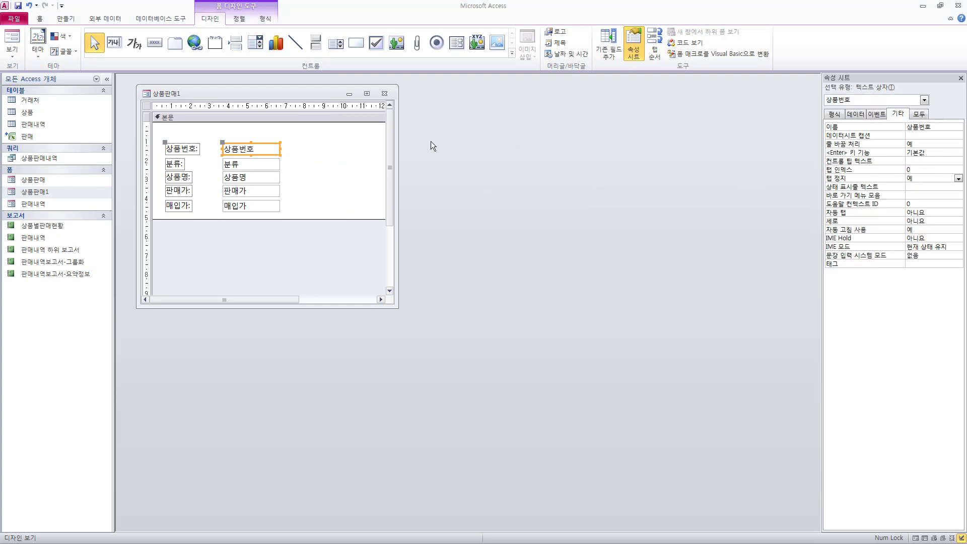
{"action": "left_click_drag", "start_coordinate": [208, 2], "coordinate": [270, 10]}
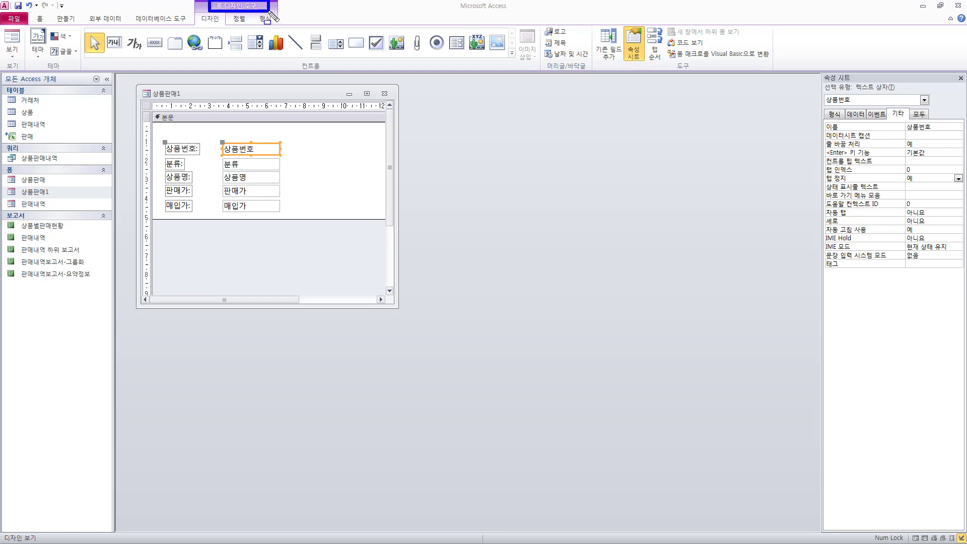
{"action": "left_click_drag", "start_coordinate": [193, 12], "coordinate": [227, 24]}
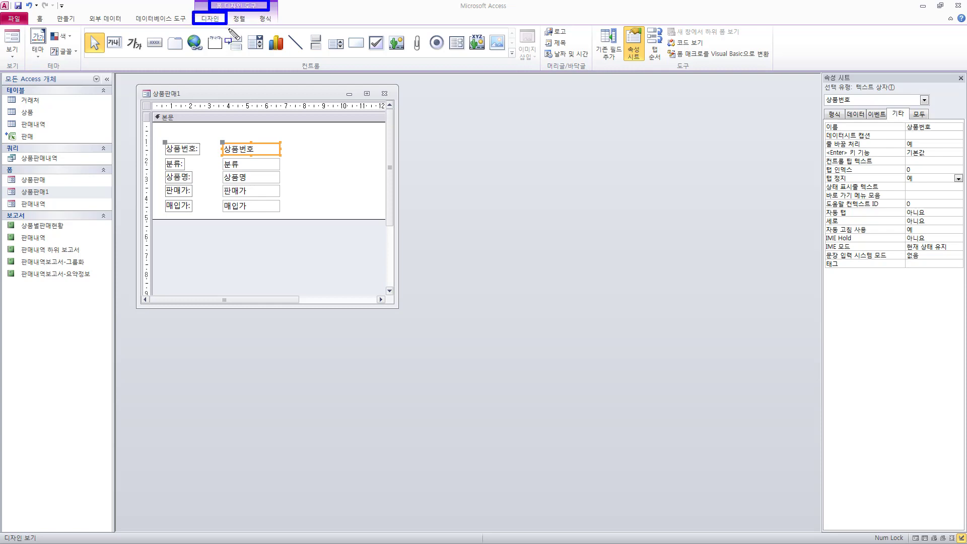
{"action": "left_click_drag", "start_coordinate": [666, 59], "coordinate": [704, 74]}
{"action": "left_click_drag", "start_coordinate": [642, 23], "coordinate": [670, 58]}
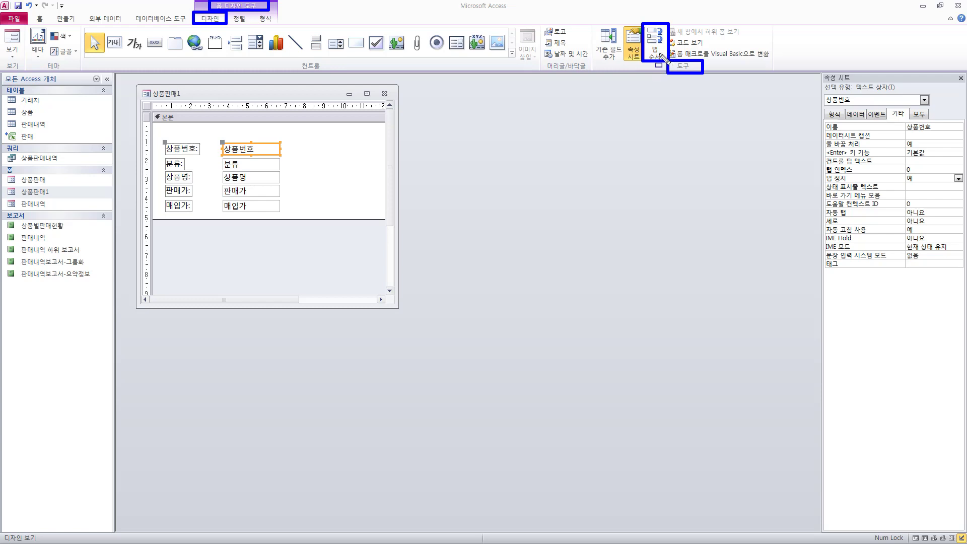
- Open the tab order settings of the 상품 form and examine the custom control order of the 본문 section
{"action": "key", "text": "Escape"}
{"action": "left_click", "coordinate": [654, 45]}
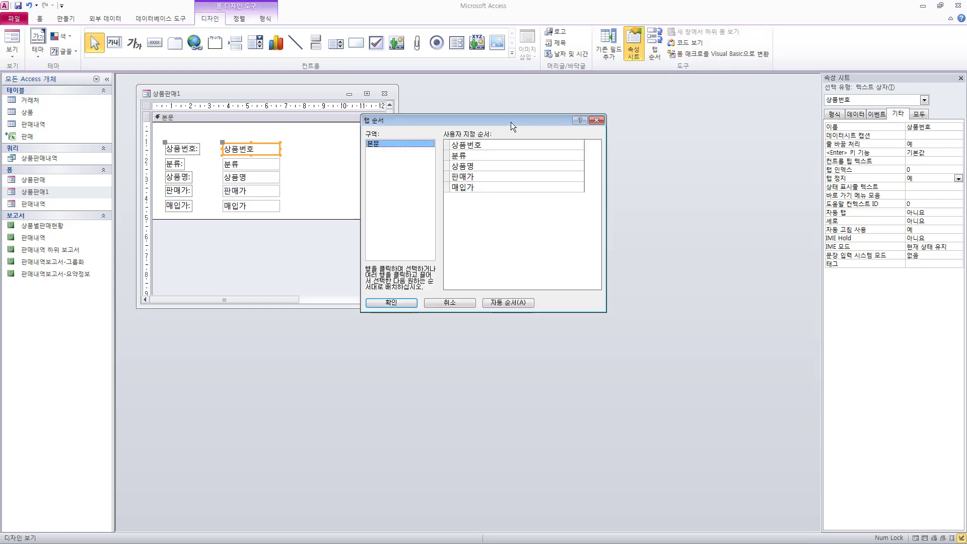
{"action": "left_click_drag", "start_coordinate": [511, 122], "coordinate": [572, 125]}
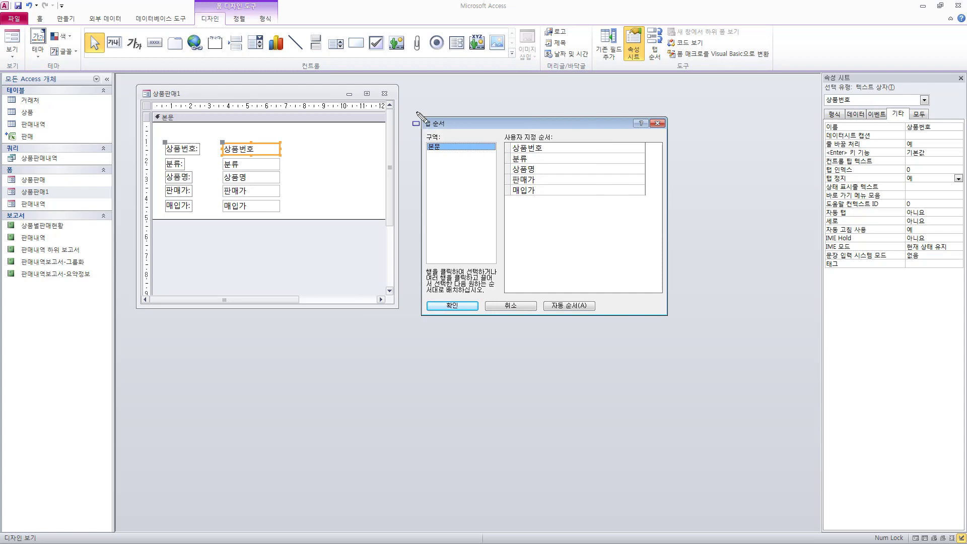
{"action": "mouse_move", "coordinate": [417, 115]}
{"action": "left_mouse_down"}
{"action": "mouse_move", "coordinate": [491, 204]}
{"action": "mouse_move", "coordinate": [695, 325]}
{"action": "mouse_move", "coordinate": [678, 325]}
{"action": "mouse_move", "coordinate": [685, 319]}
{"action": "left_mouse_up"}
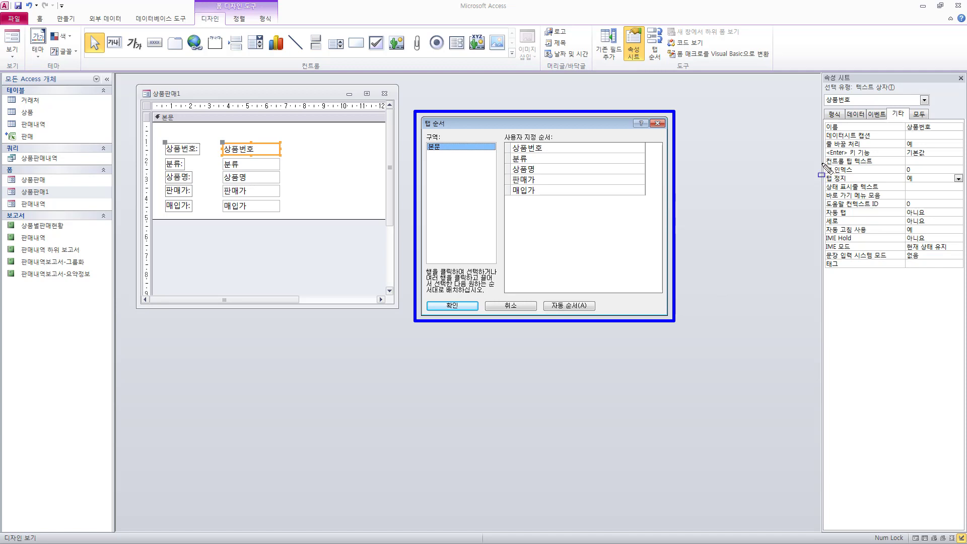
{"action": "mouse_move", "coordinate": [822, 164]}
{"action": "left_mouse_down"}
{"action": "mouse_move", "coordinate": [909, 195]}
{"action": "mouse_move", "coordinate": [964, 195]}
{"action": "mouse_move", "coordinate": [961, 185]}
{"action": "left_mouse_up"}
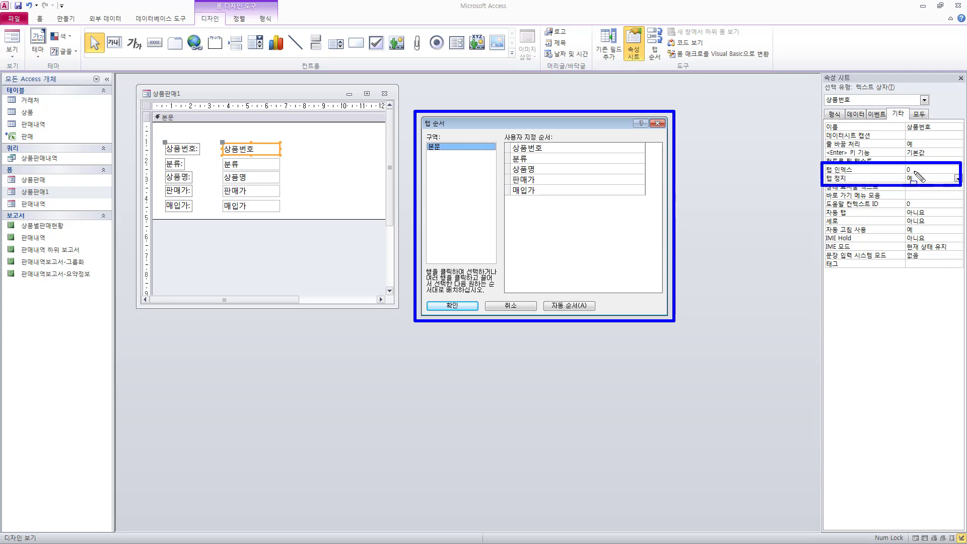
{"action": "mouse_move", "coordinate": [642, 22]}
{"action": "left_mouse_down"}
{"action": "mouse_move", "coordinate": [648, 65]}
{"action": "mouse_move", "coordinate": [666, 65]}
{"action": "left_mouse_up"}
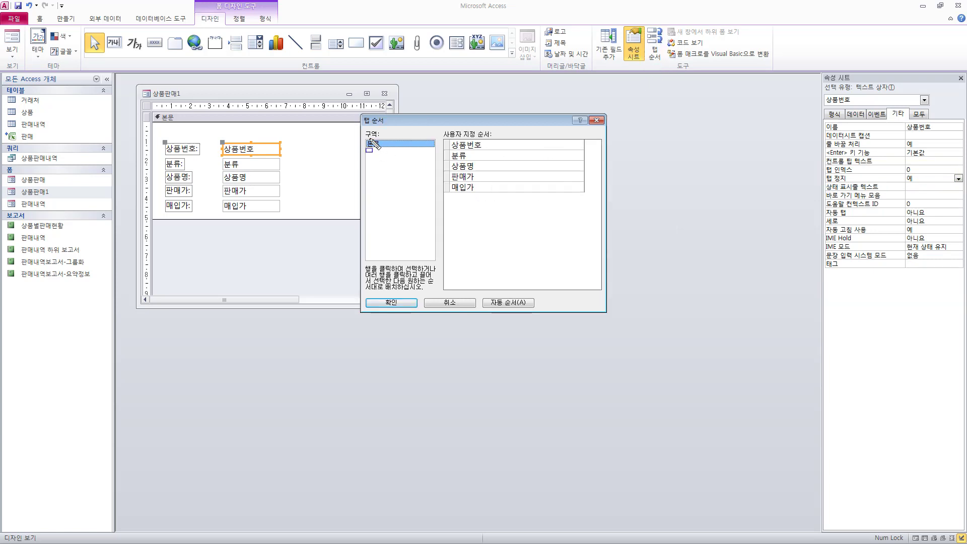
{"action": "left_click_drag", "start_coordinate": [363, 135], "coordinate": [389, 151]}
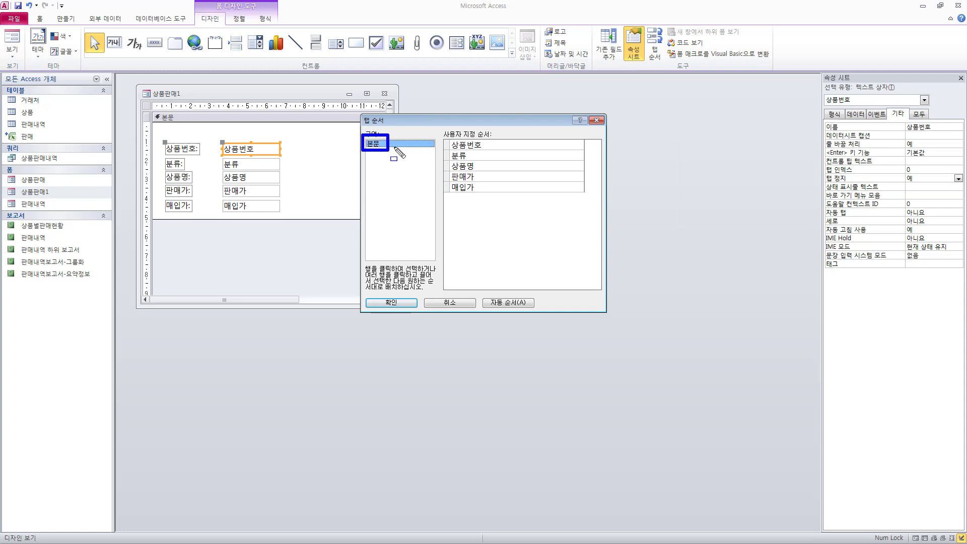
{"action": "mouse_move", "coordinate": [441, 135]}
{"action": "left_mouse_down"}
{"action": "mouse_move", "coordinate": [482, 197]}
{"action": "mouse_move", "coordinate": [495, 209]}
{"action": "mouse_move", "coordinate": [497, 201]}
{"action": "left_mouse_up"}
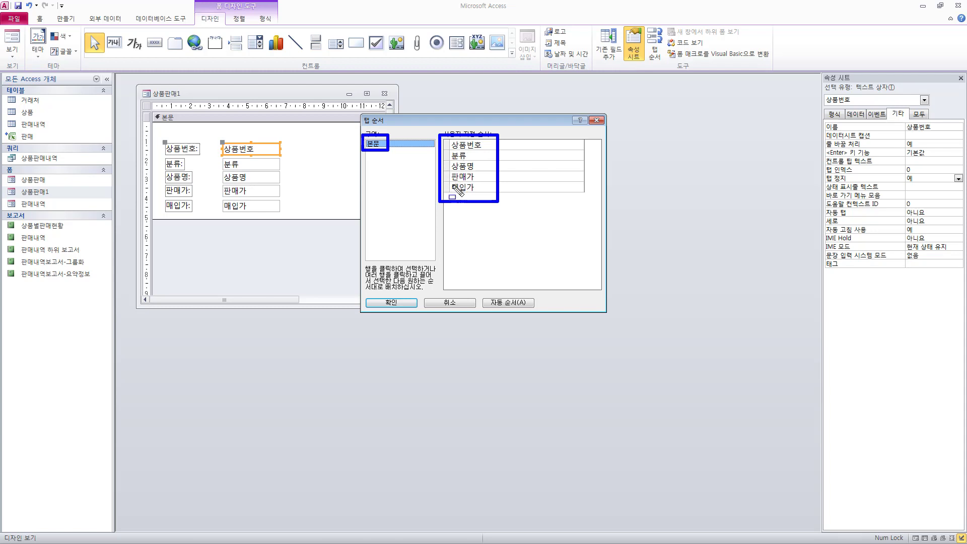
- Move 매입가 to the first place and 상품번호 to the last place in the custom tab order of the 본문 section
{"action": "key", "text": "Escape"}
{"action": "key", "text": "ctrl+shift+d"}
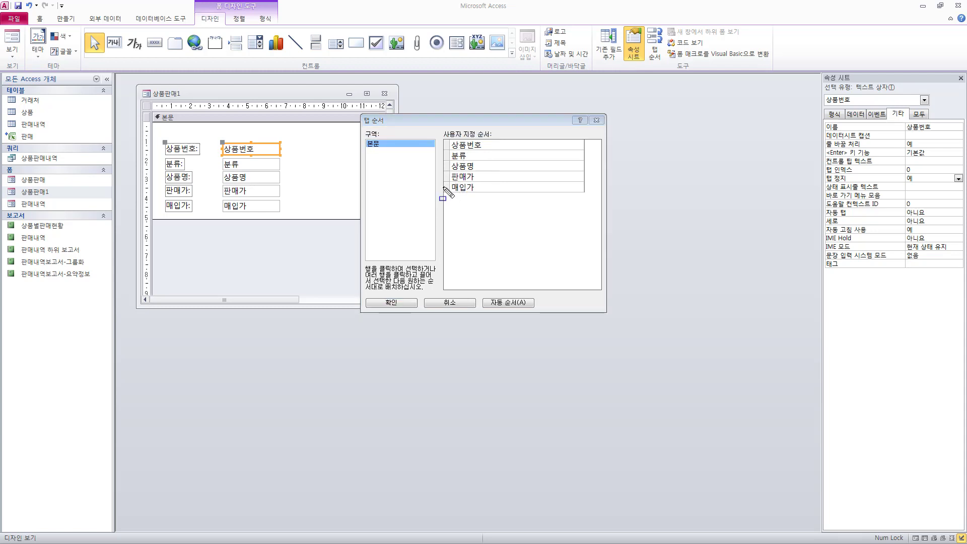
{"action": "left_click_drag", "start_coordinate": [442, 182], "coordinate": [451, 194]}
{"action": "key", "text": "Escape"}
{"action": "left_click", "coordinate": [446, 187]}
{"action": "mouse_move", "coordinate": [446, 188]}
{"action": "left_mouse_down"}
{"action": "mouse_move", "coordinate": [450, 144]}
{"action": "mouse_move", "coordinate": [451, 197]}
{"action": "left_mouse_up"}
{"action": "left_click", "coordinate": [449, 156]}
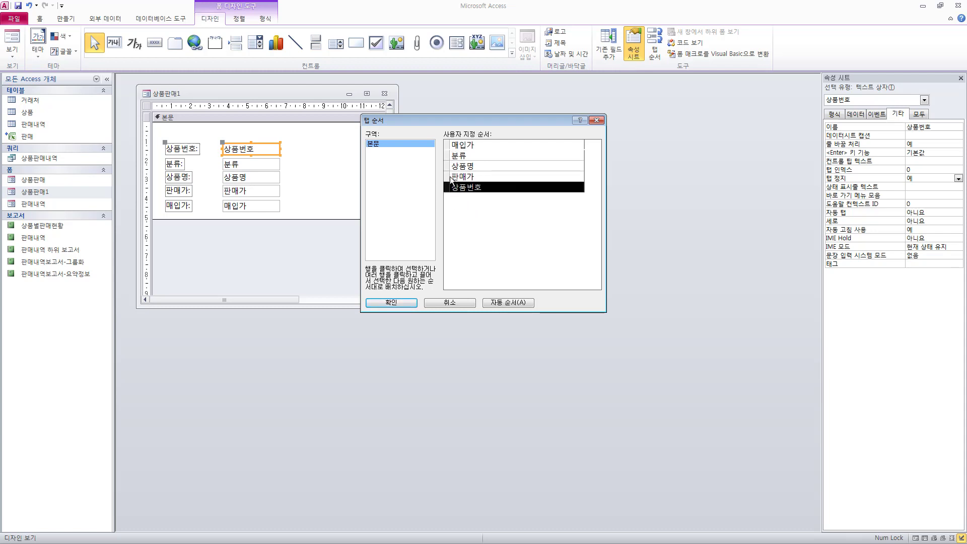
- Place 판매가 directly before 상품명 in the custom tab order and apply the order to the form
{"action": "left_click_drag", "start_coordinate": [451, 177], "coordinate": [448, 170]}
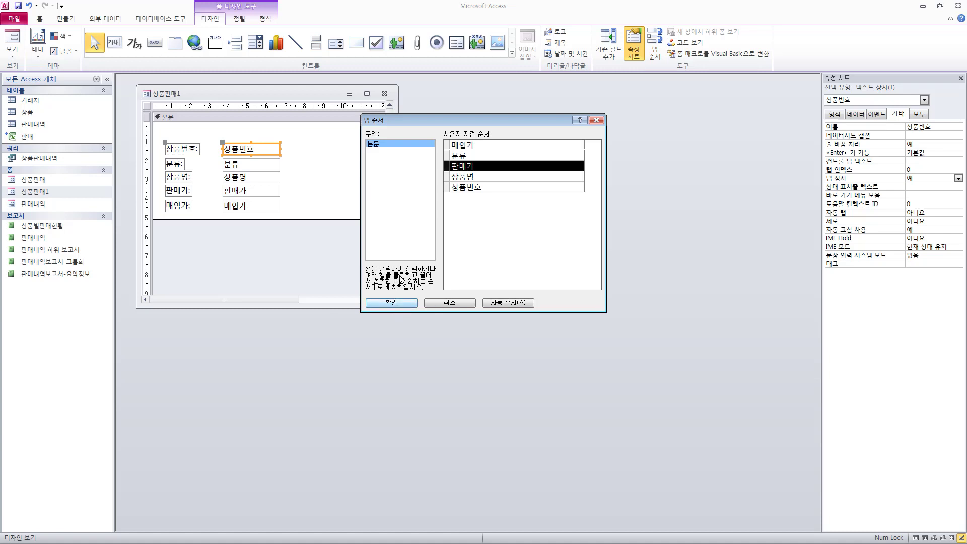
{"action": "mouse_move", "coordinate": [446, 168]}
{"action": "left_mouse_down"}
{"action": "mouse_move", "coordinate": [446, 147]}
{"action": "mouse_move", "coordinate": [441, 166]}
{"action": "mouse_move", "coordinate": [491, 197]}
{"action": "left_mouse_up"}
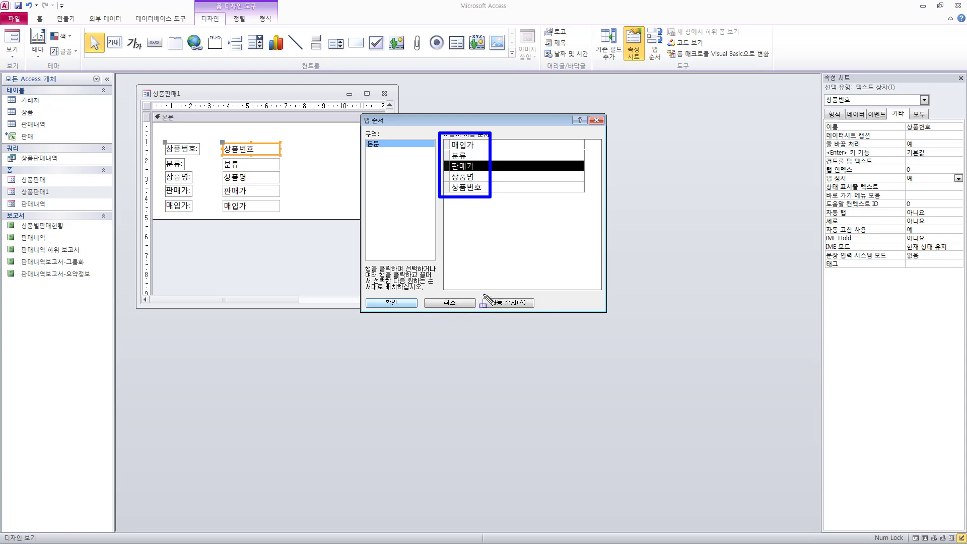
{"action": "mouse_move", "coordinate": [479, 292]}
{"action": "left_mouse_down"}
{"action": "mouse_move", "coordinate": [496, 311]}
{"action": "mouse_move", "coordinate": [542, 315]}
{"action": "left_mouse_up"}
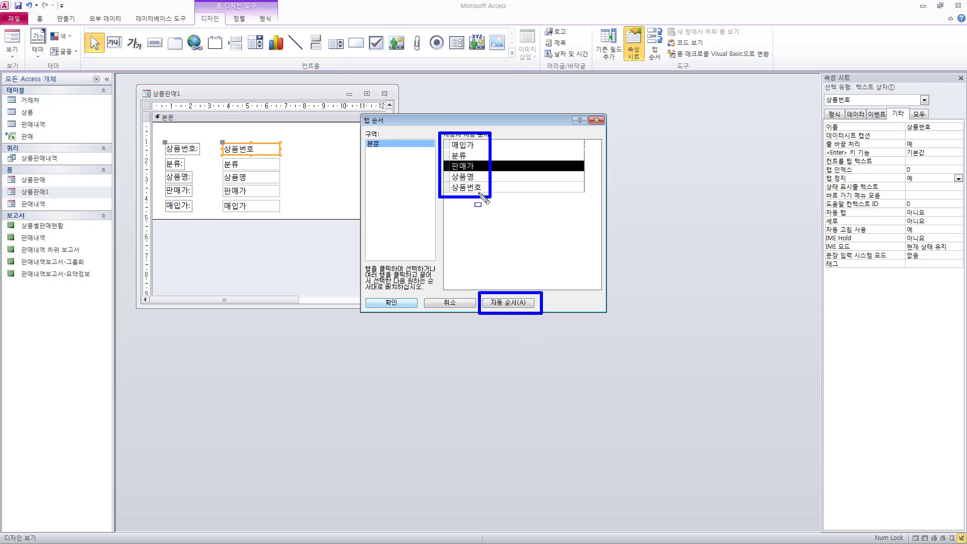
{"action": "left_click_drag", "start_coordinate": [502, 215], "coordinate": [427, 117]}
{"action": "key", "text": "Escape"}
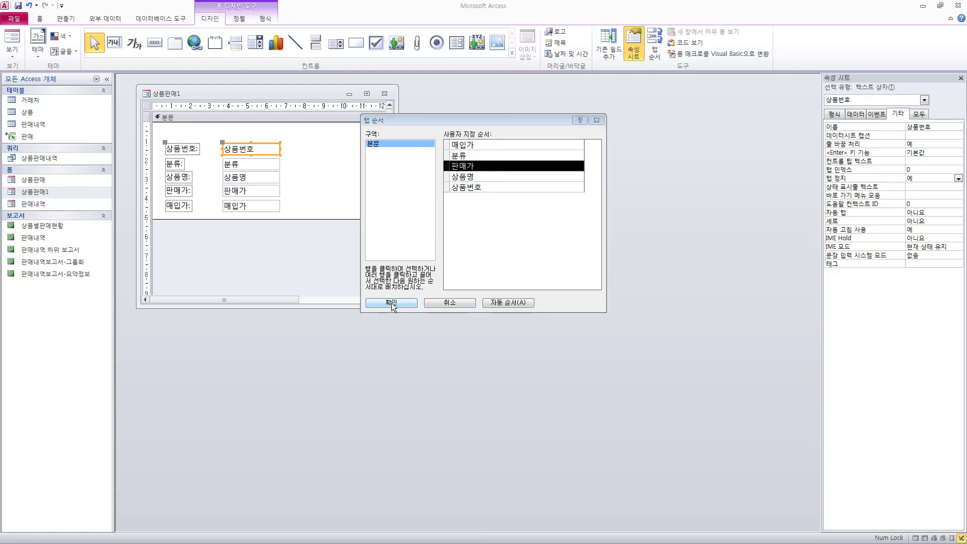
{"action": "left_click", "coordinate": [392, 303]}
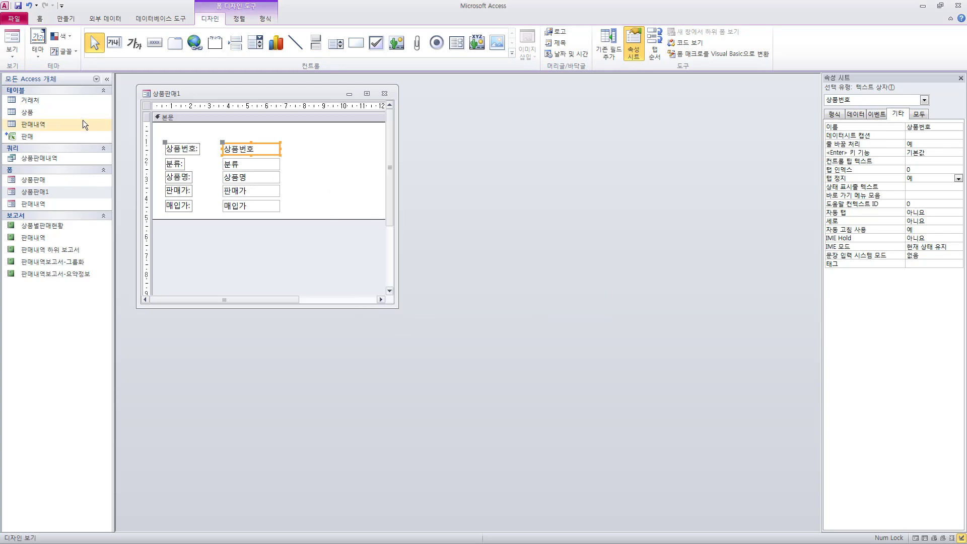
- Test the tab order in form view by moving the focus through the controls of the first record, starting from 매입가
{"action": "left_click", "coordinate": [14, 43]}
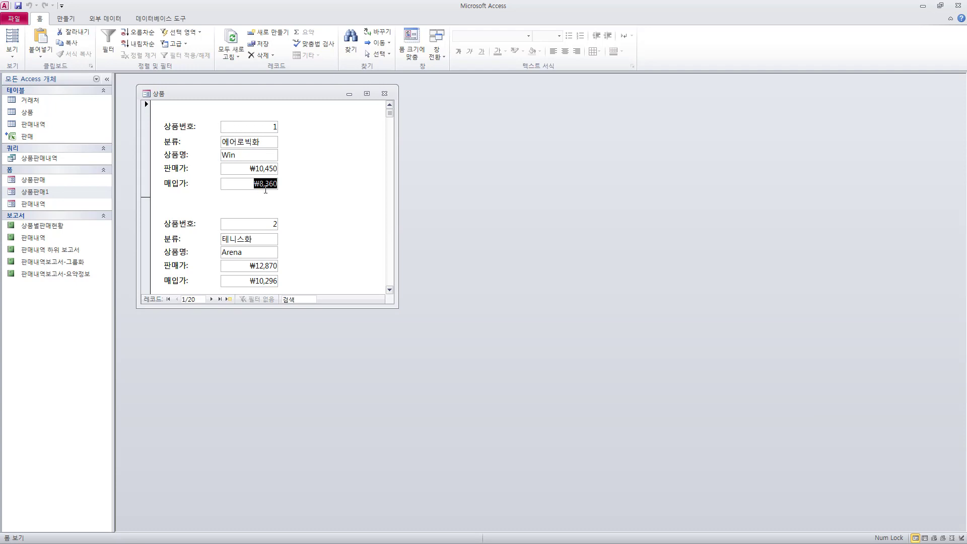
{"action": "key", "text": "Tab"}
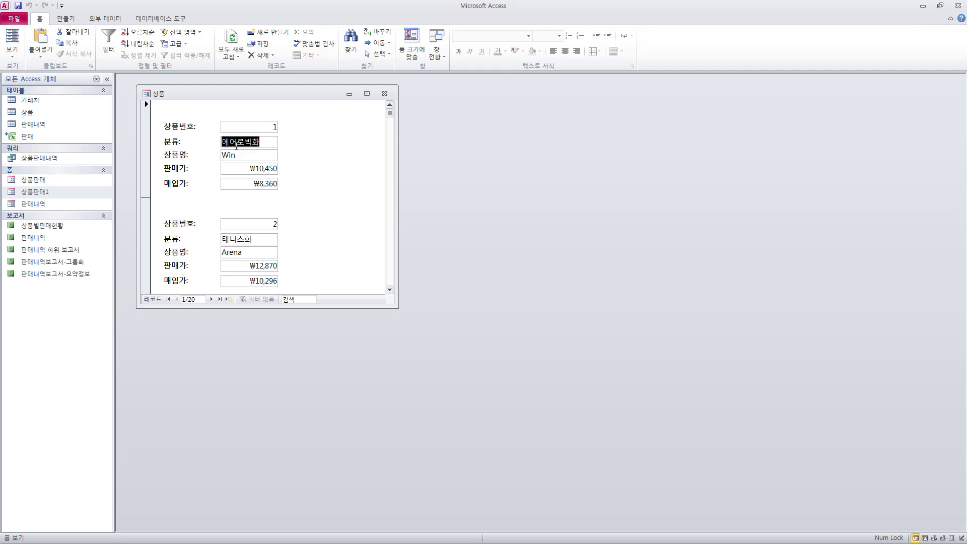
{"action": "key", "text": "Tab"}
{"action": "key", "text": "Tab"}
{"action": "key", "text": "Tab"}
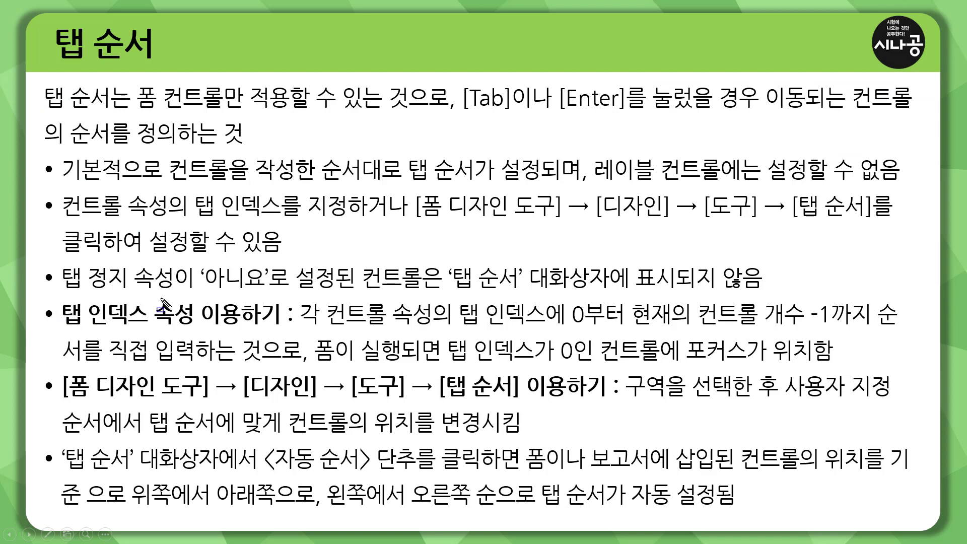
{"action": "mouse_move", "coordinate": [149, 297]}
{"action": "left_mouse_down"}
{"action": "mouse_move", "coordinate": [160, 311]}
{"action": "mouse_move", "coordinate": [289, 330]}
{"action": "left_mouse_up"}
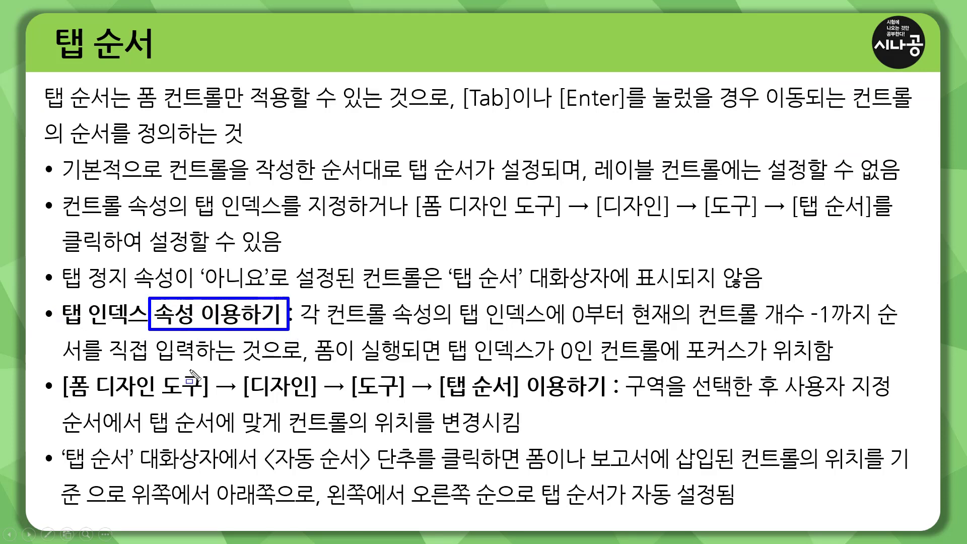
{"action": "left_click_drag", "start_coordinate": [53, 371], "coordinate": [611, 399]}
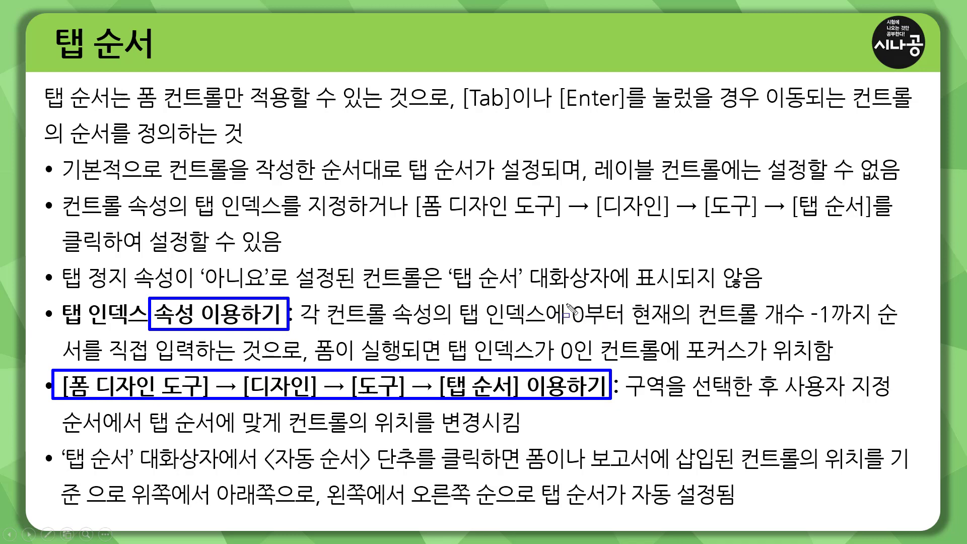